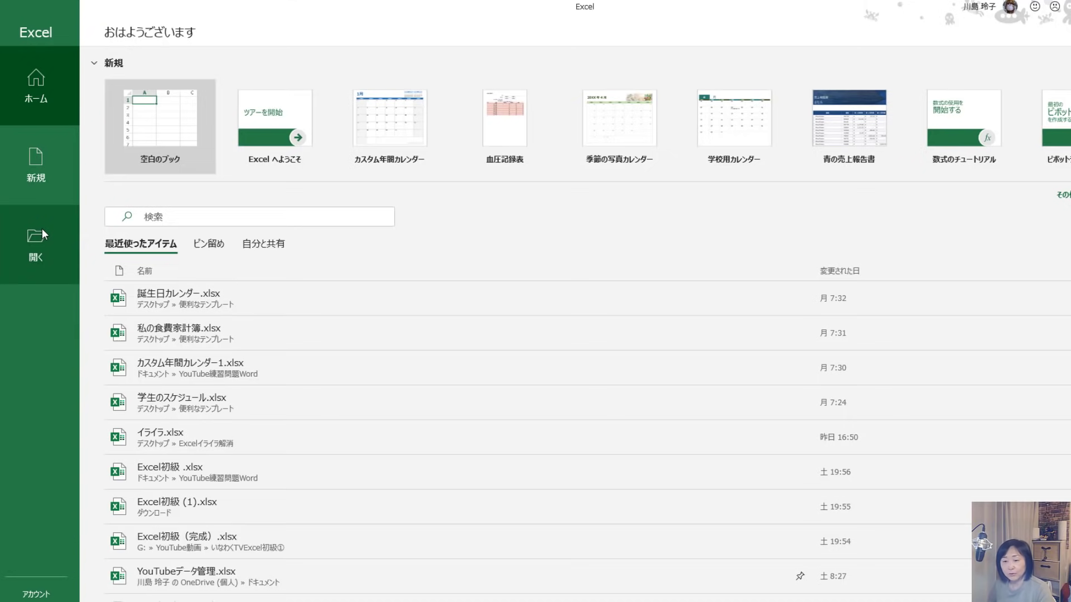
Create a blank workbook, Book1, and return to the File start page.
click(161, 126)
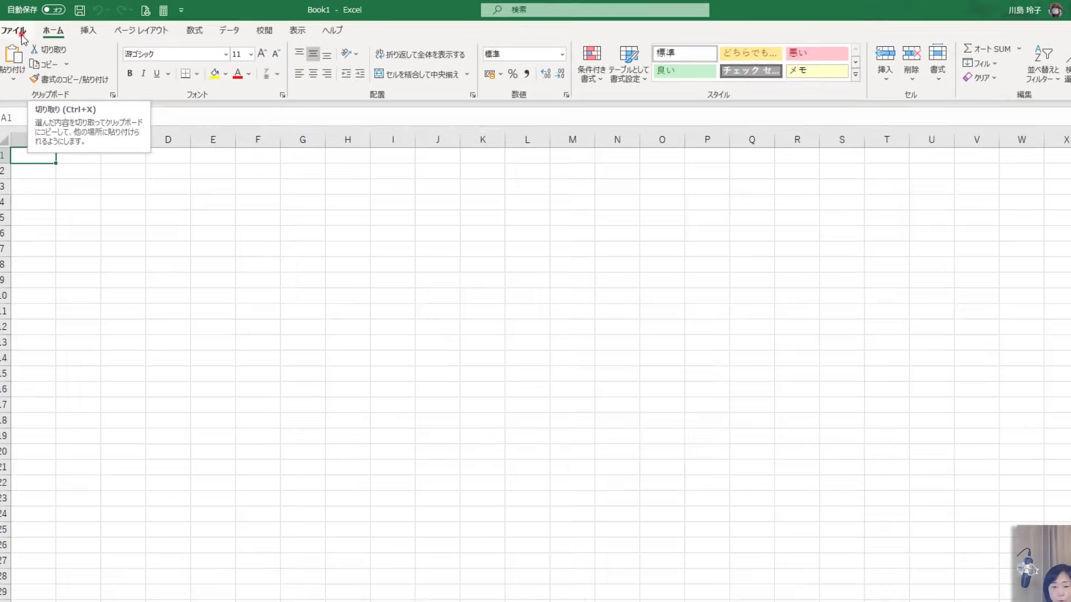
click(20, 32)
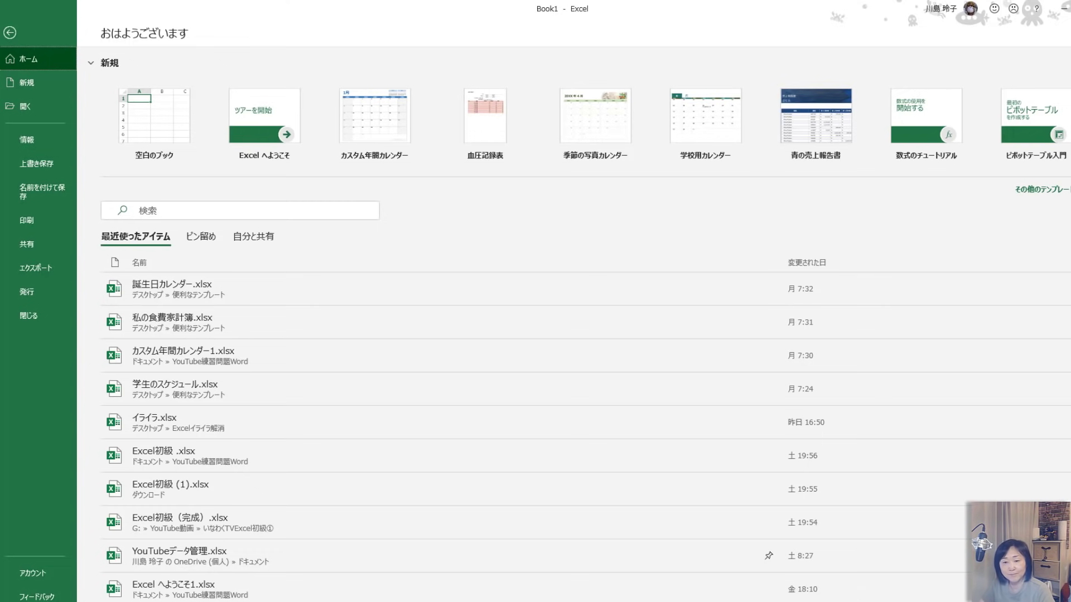
click(38, 111)
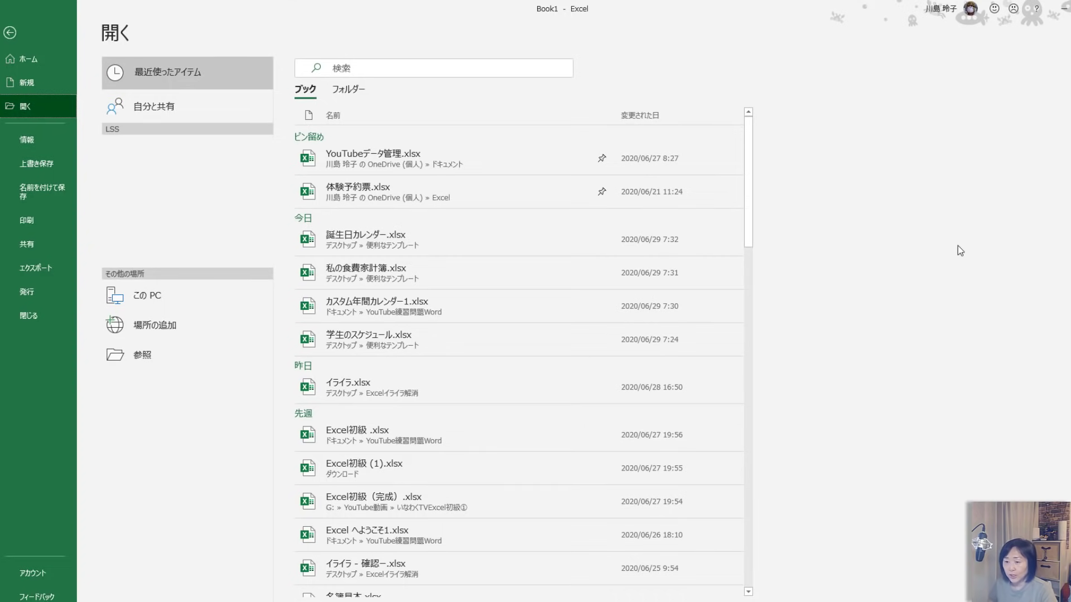
drag(748, 137, 751, 483)
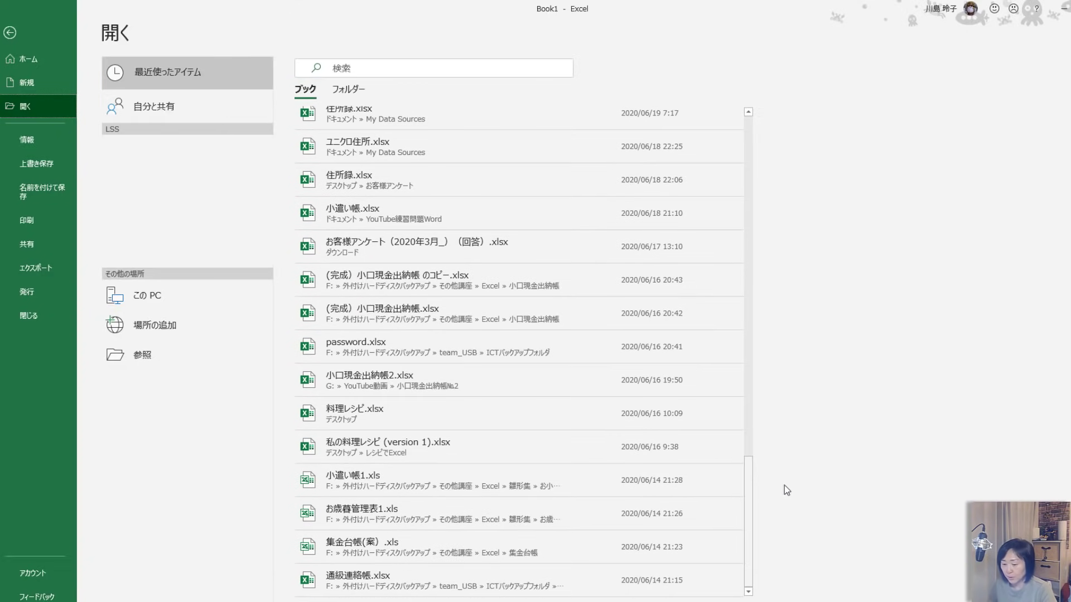
click(36, 65)
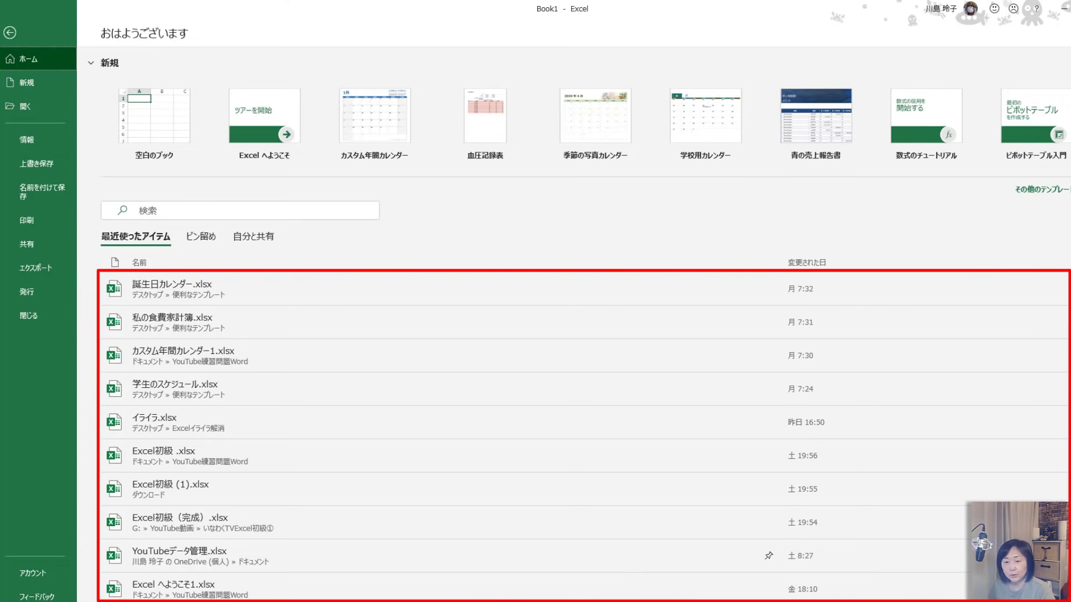
click(31, 108)
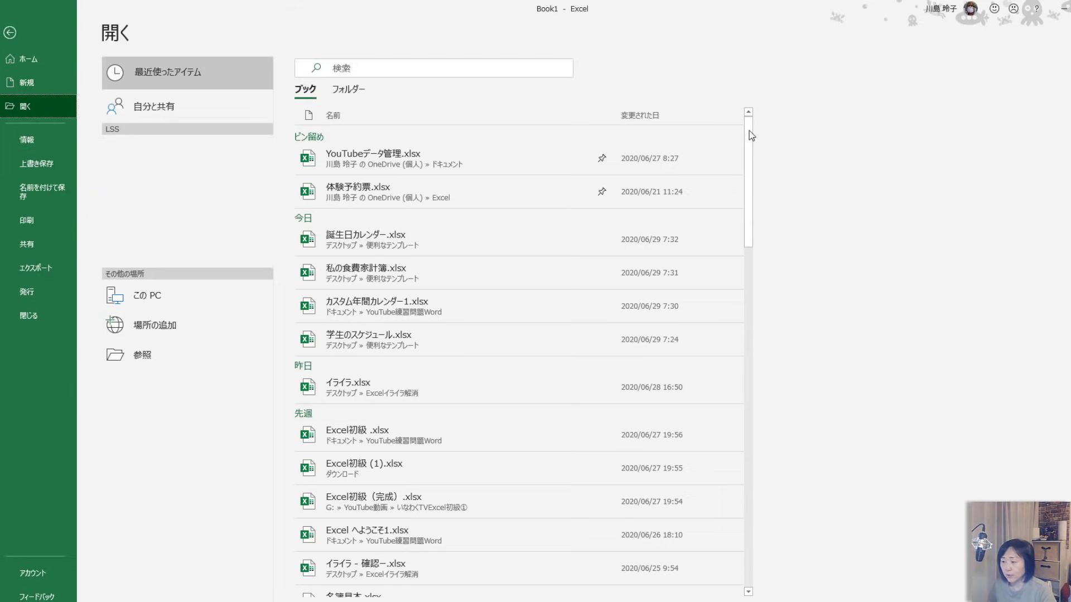
drag(750, 132, 748, 294)
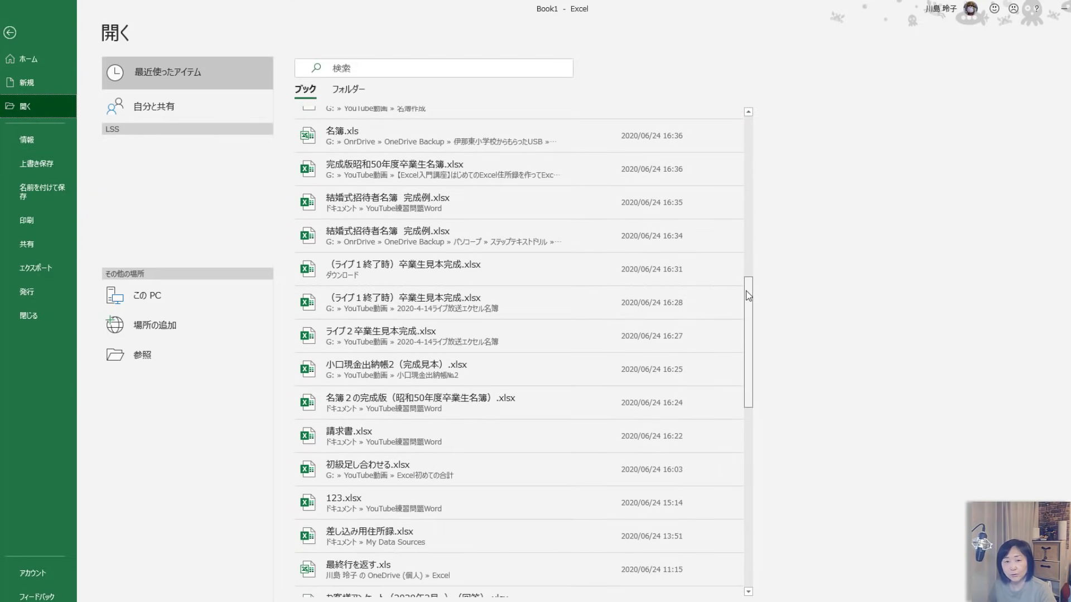
click(28, 59)
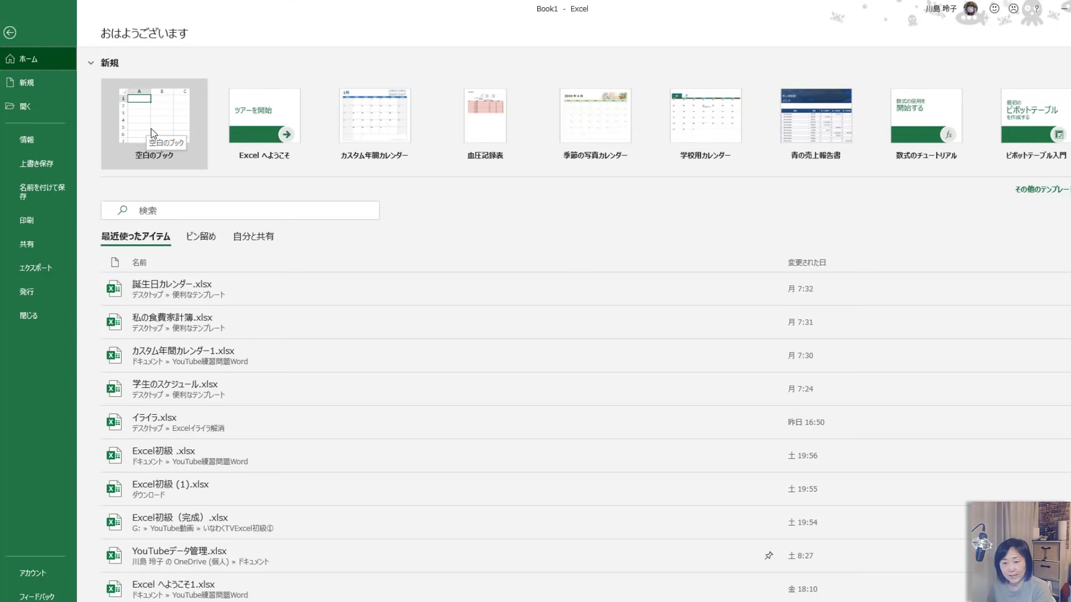
Show the New page and scroll through its template gallery.
click(38, 82)
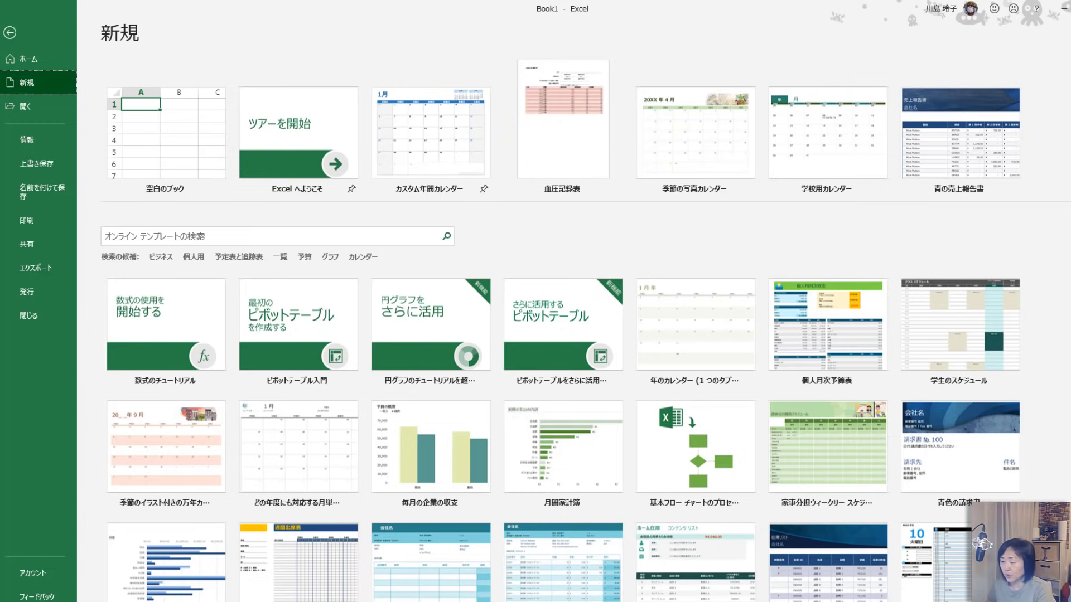
scroll(557, 329, down, 2)
scroll(557, 329, down, 2)
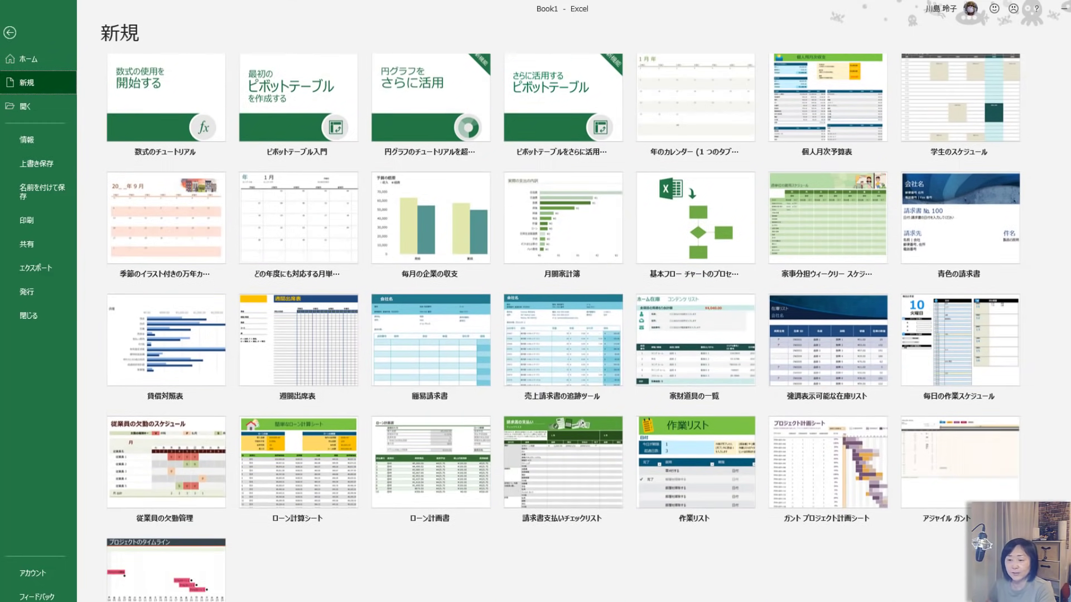
scroll(558, 329, down, 1)
scroll(558, 329, up, 1)
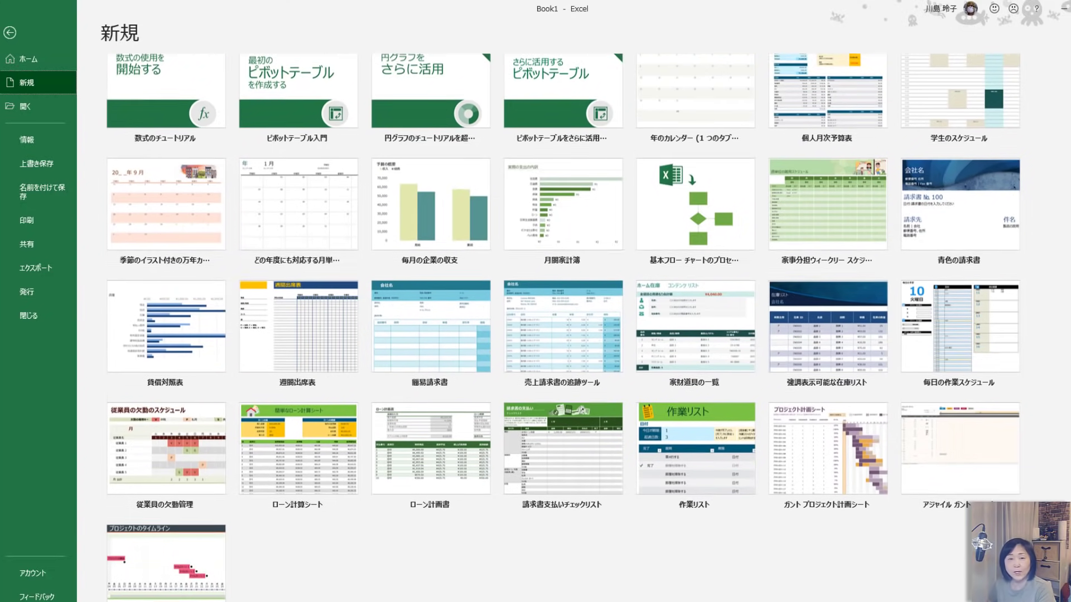
scroll(557, 329, up, 2)
scroll(557, 329, up, 2)
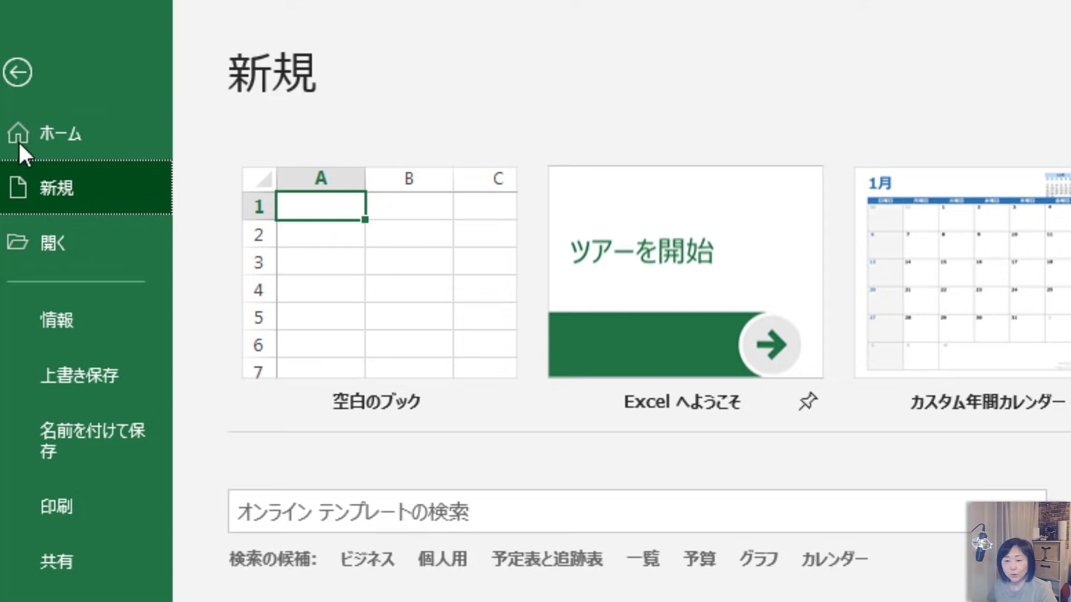
Return to Home, then reopen the full New template gallery via その他のテンプレート and 新規.
click(64, 136)
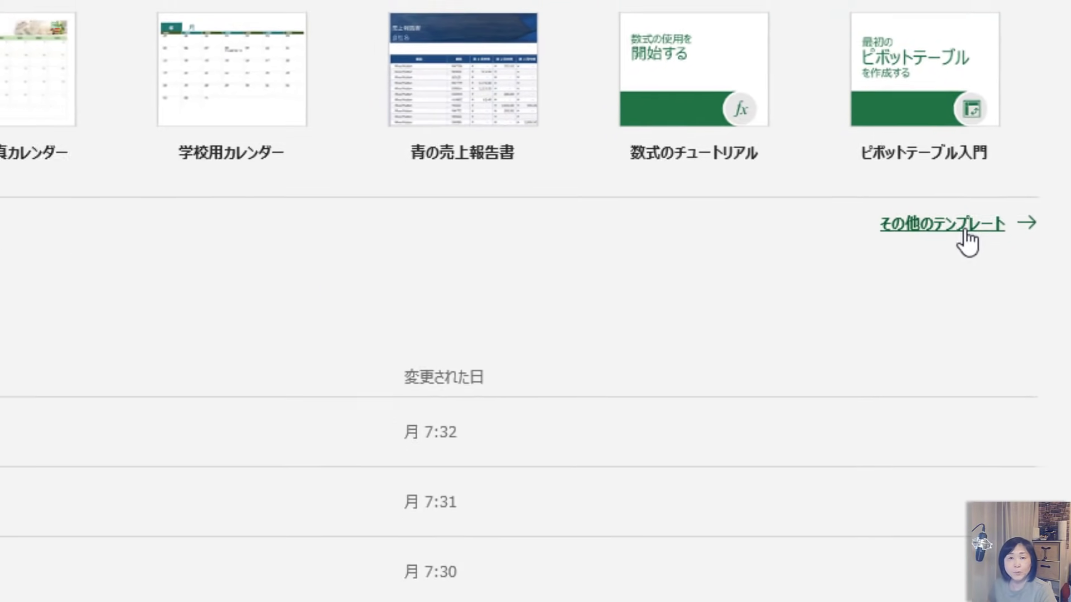
click(1056, 196)
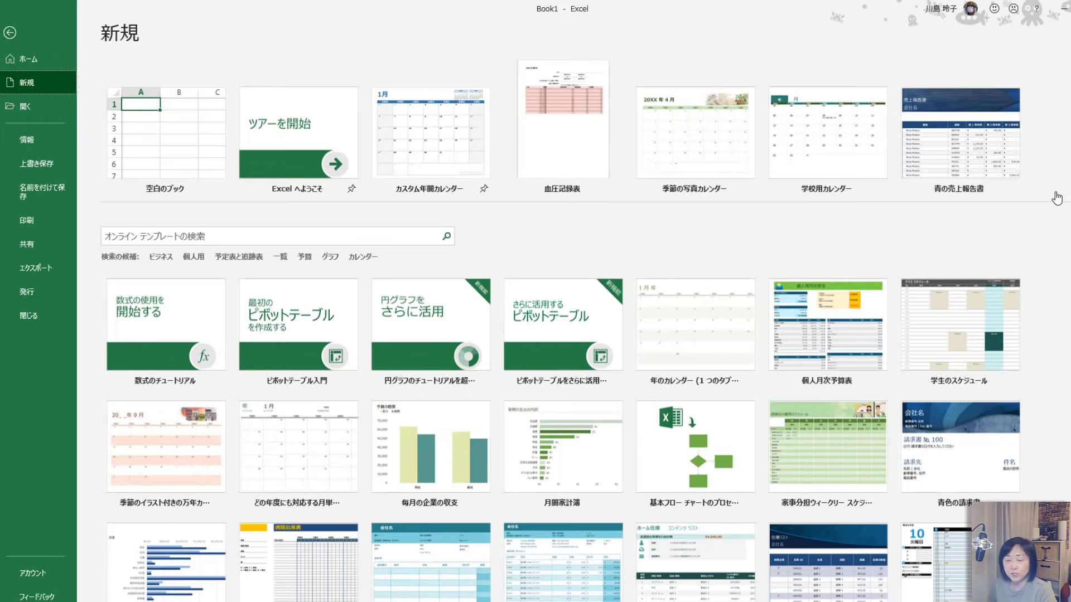
click(29, 60)
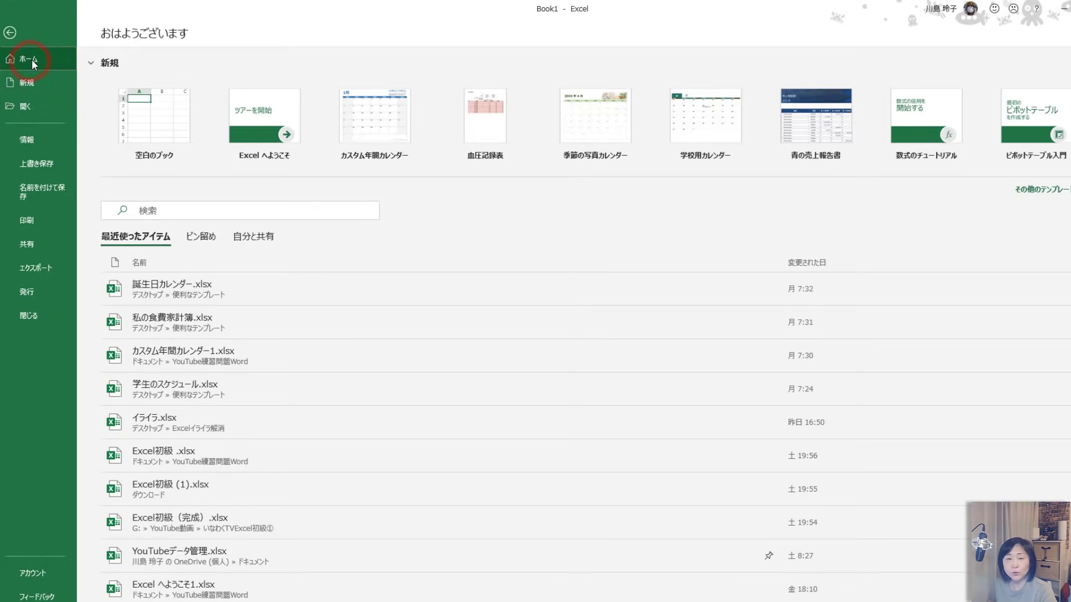
click(35, 82)
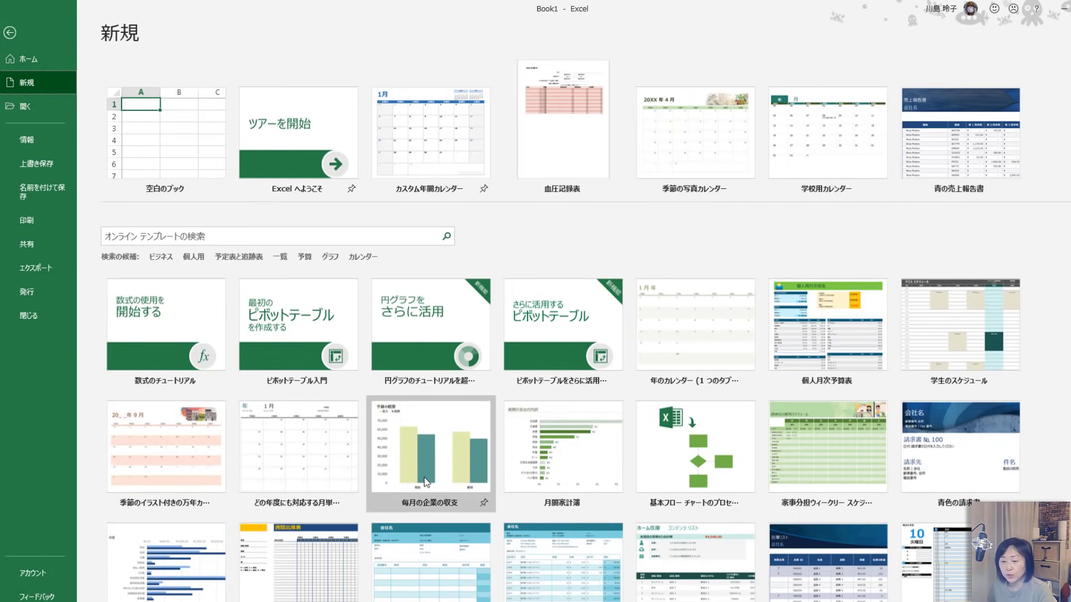
scroll(644, 426, down, 1)
scroll(693, 437, down, 2)
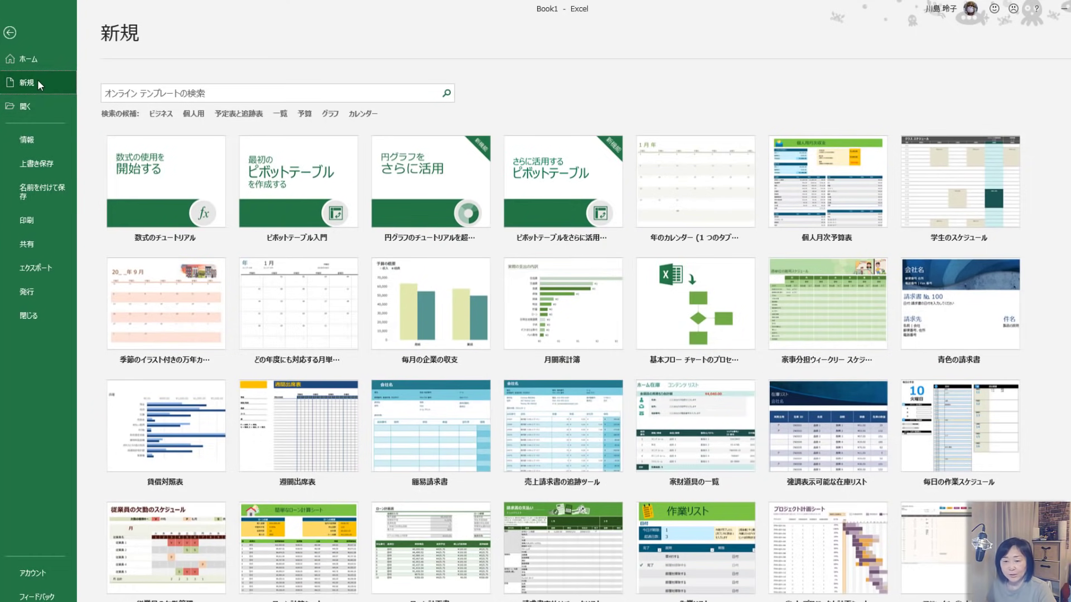
Scroll through the recent workbooks on the Open page, then return to the Home page.
click(40, 58)
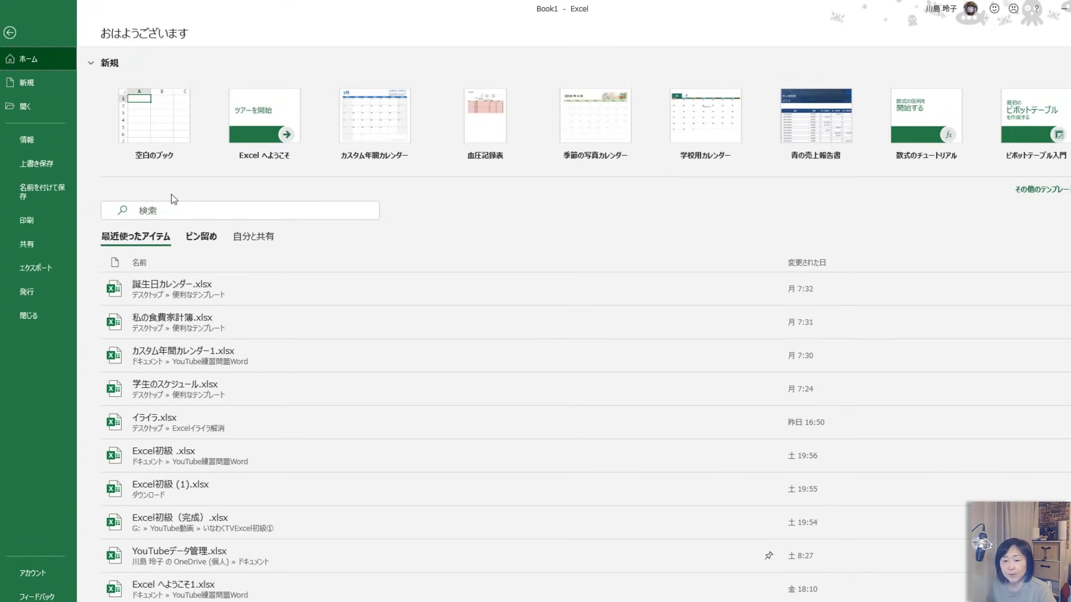
click(22, 108)
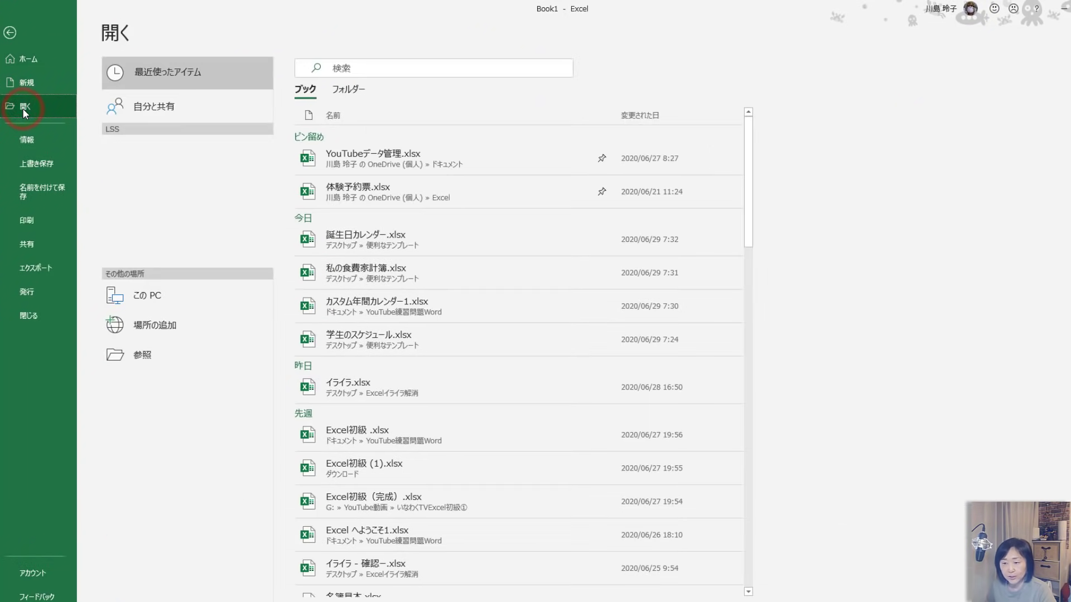
scroll(560, 219, down, 2)
scroll(561, 236, up, 2)
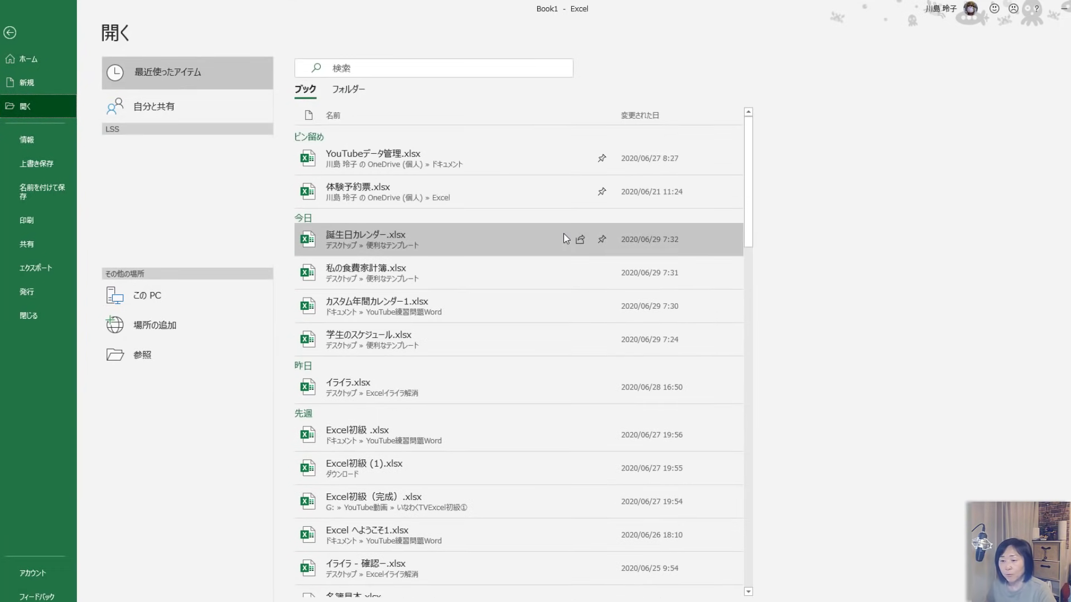
scroll(563, 233, down, 2)
scroll(563, 233, down, 4)
scroll(563, 233, down, 2)
scroll(564, 233, down, 3)
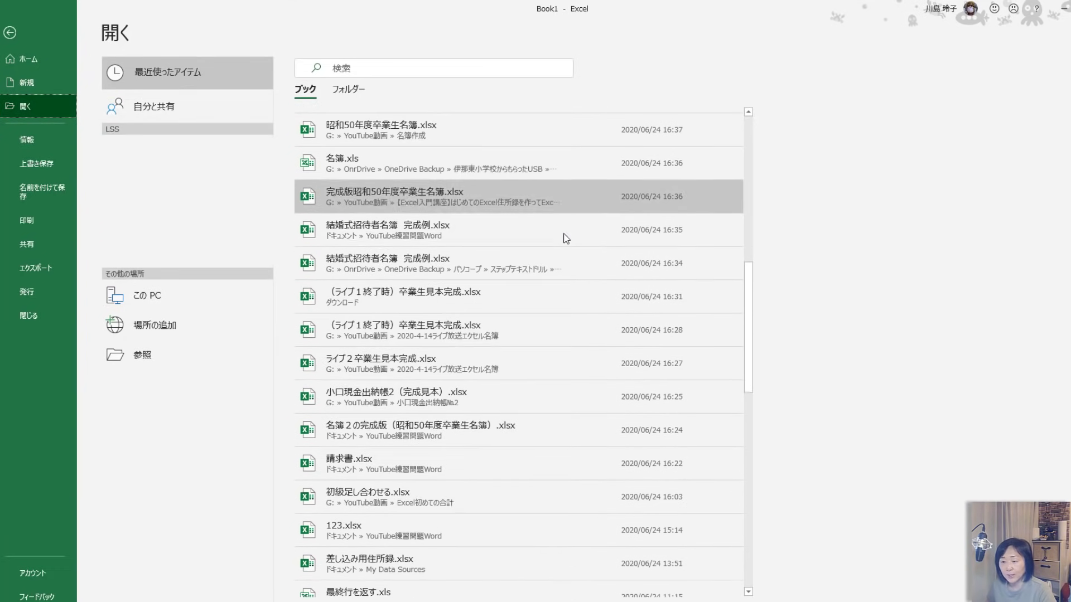
scroll(564, 235, down, 3)
scroll(564, 235, down, 3)
scroll(564, 233, down, 3)
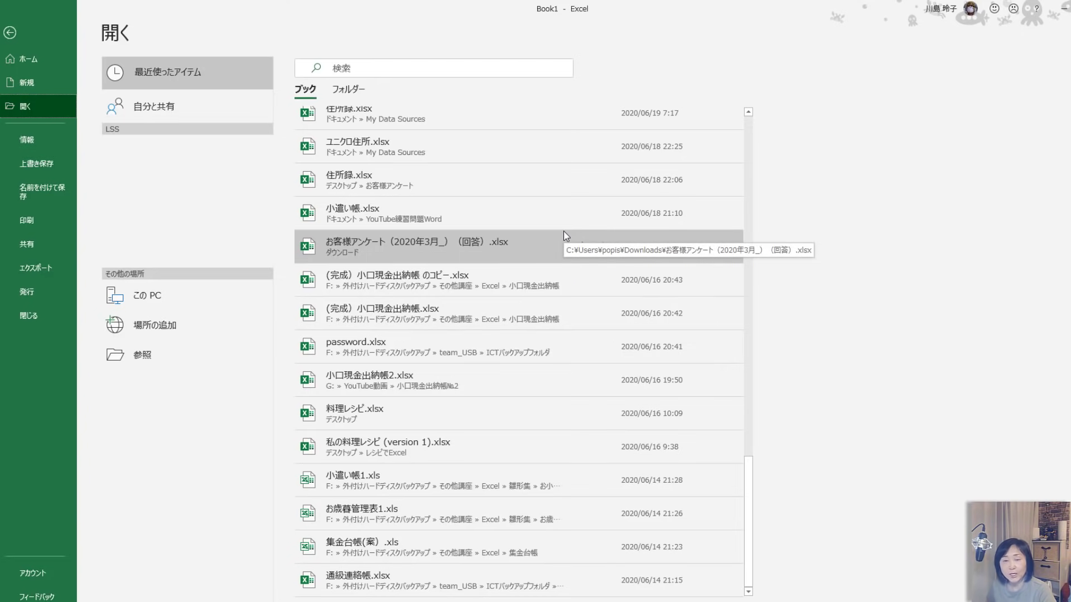
click(43, 48)
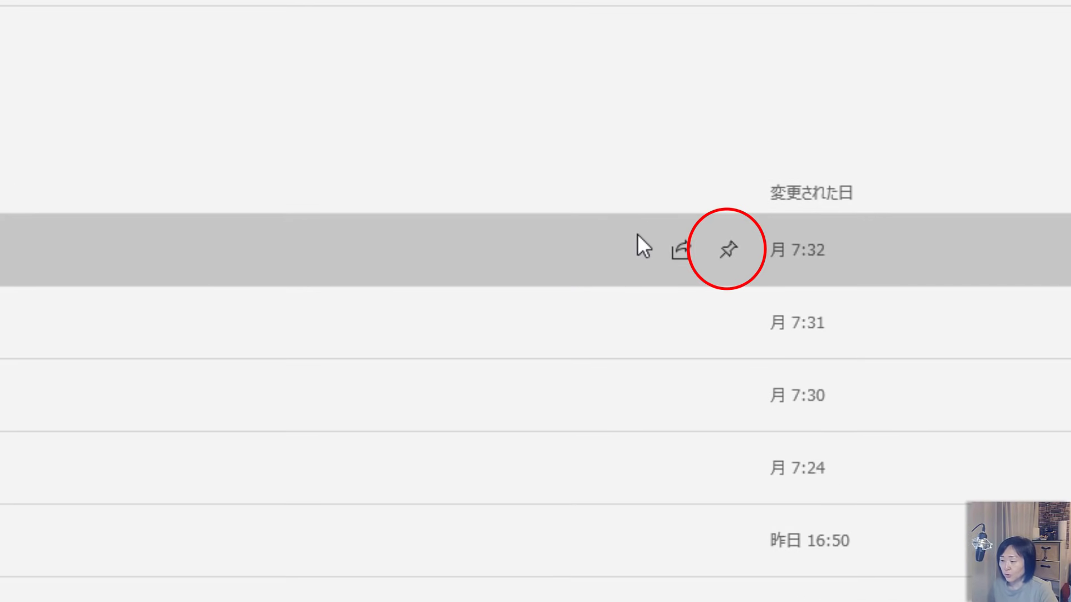
Pin 誕生日カレンダー.xlsx, view the ピン留め list, then unpin it again.
click(727, 252)
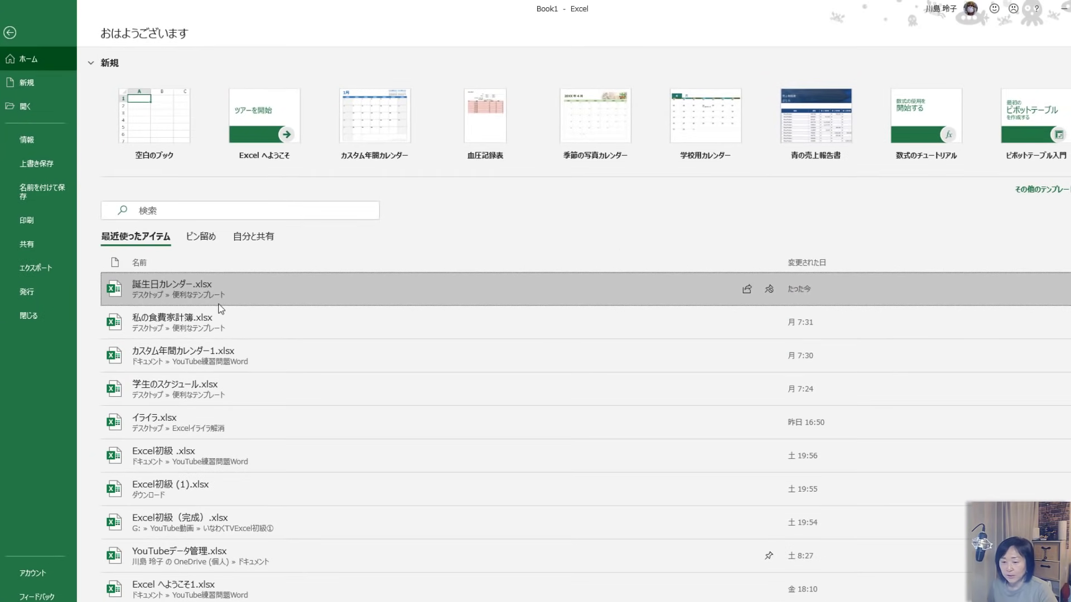
click(414, 256)
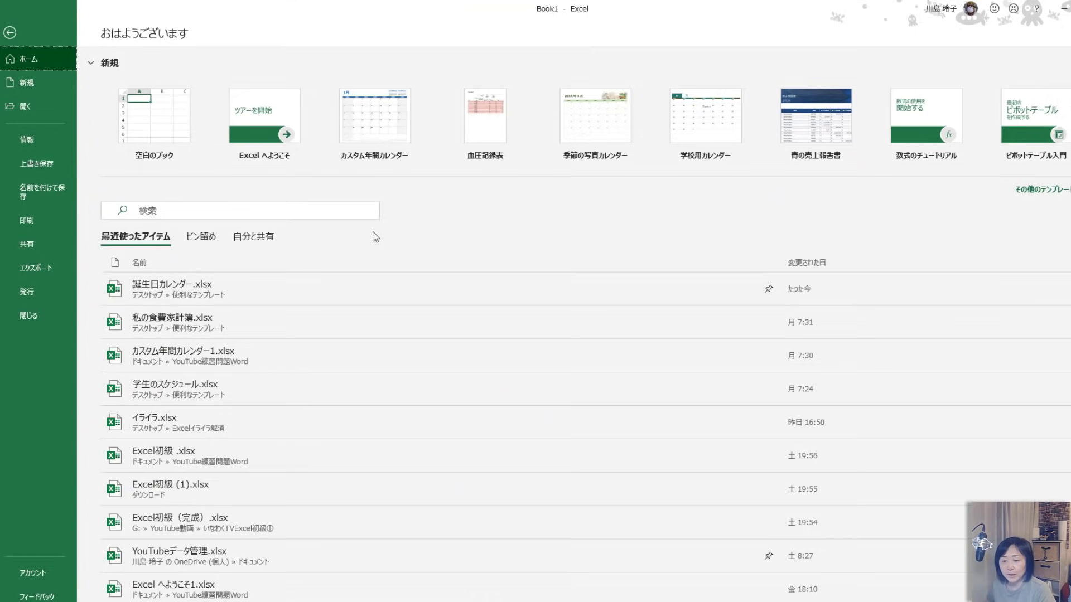
click(203, 235)
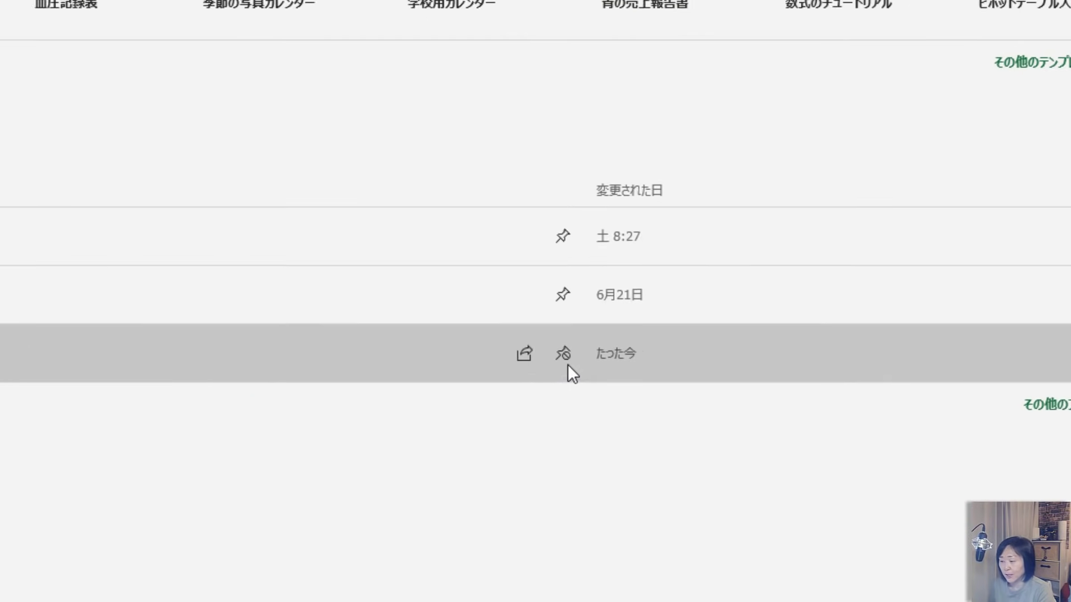
click(549, 356)
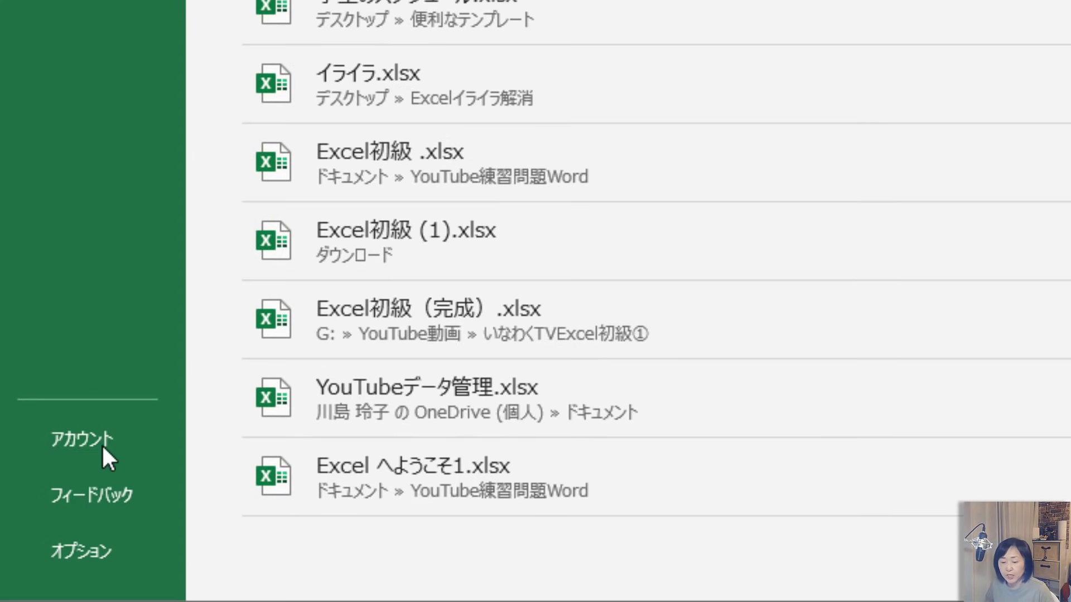
Set the Office background to 水中 on the Account page.
click(104, 444)
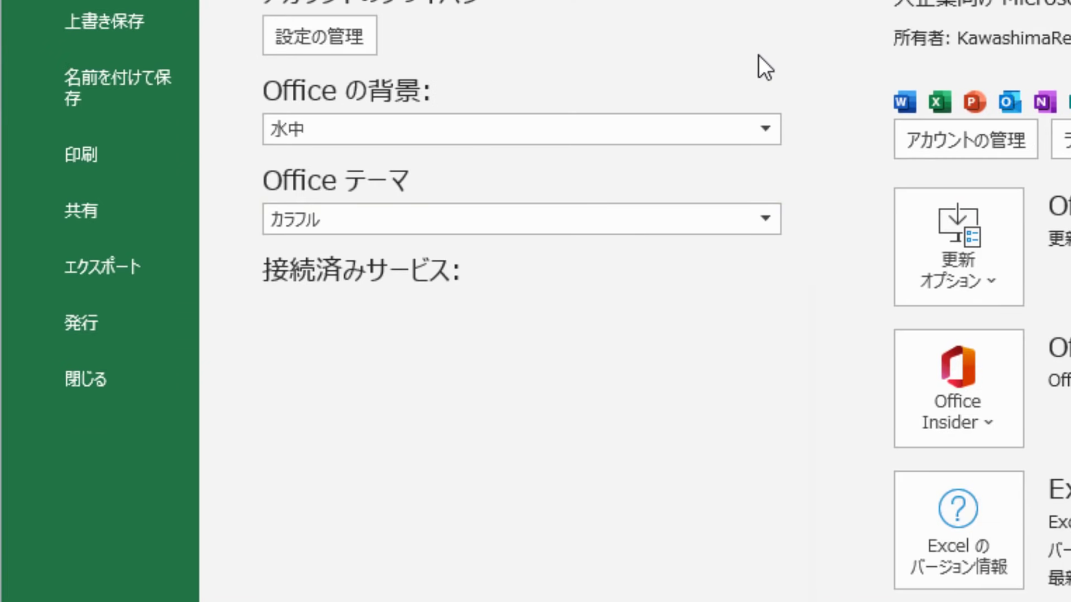
click(765, 128)
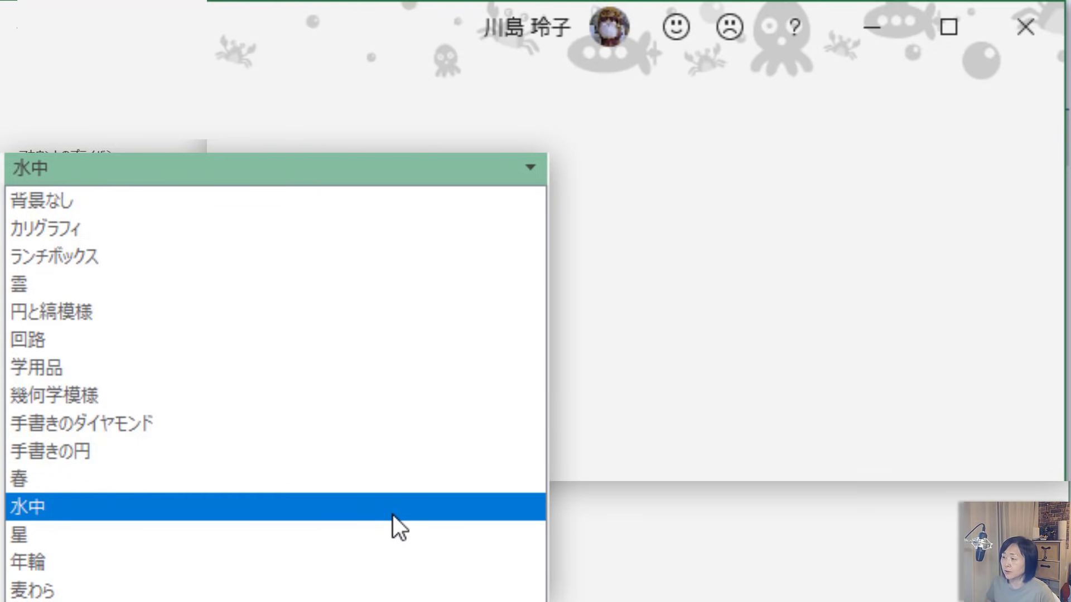
click(393, 514)
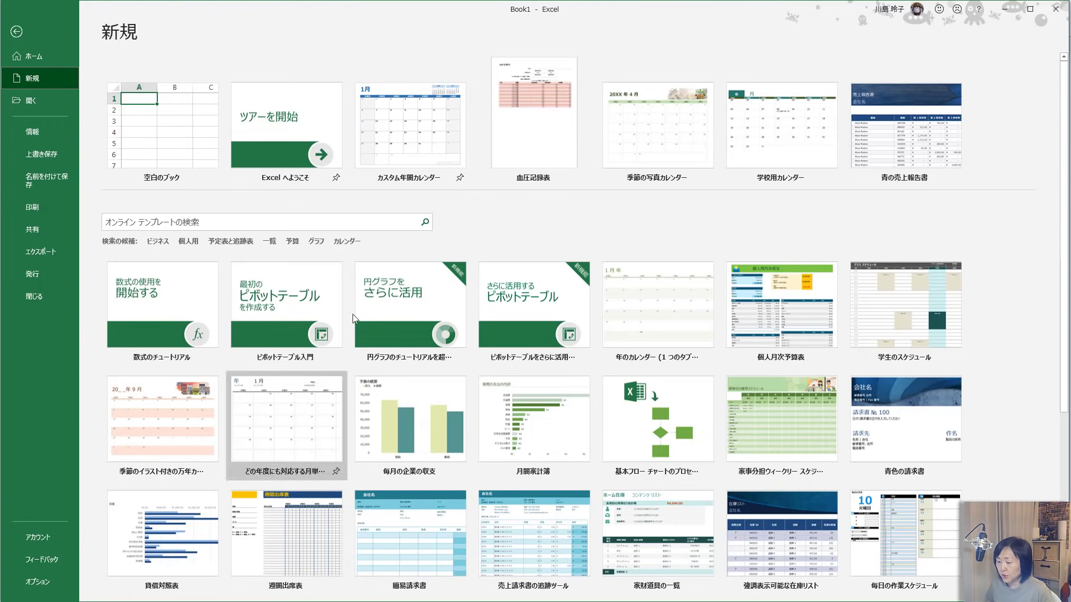
scroll(858, 504, down, 3)
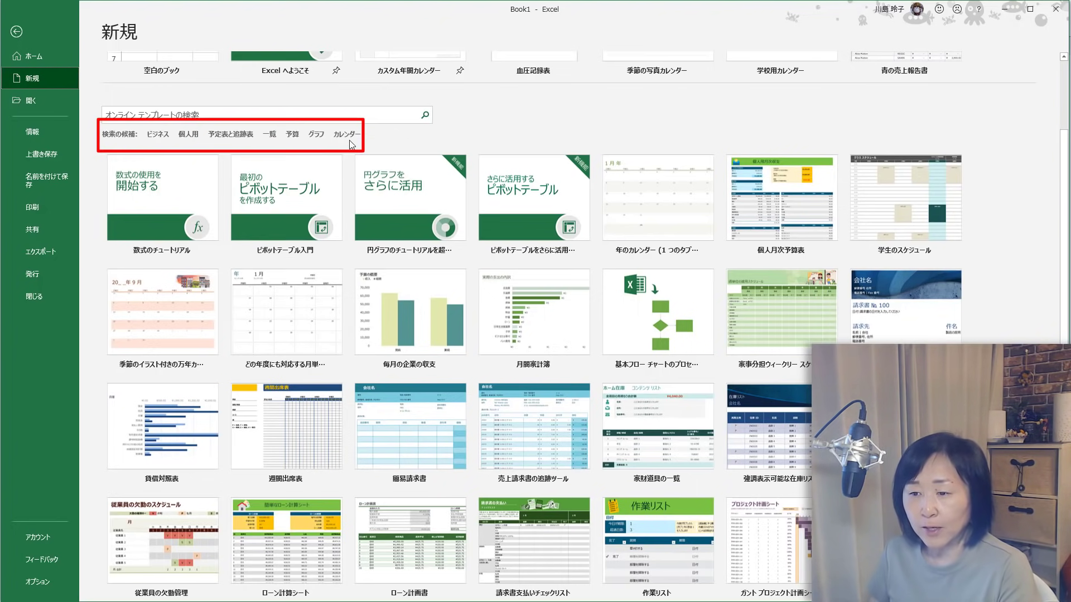
Search online templates for カレンダー using the suggested term and scan the results.
click(347, 135)
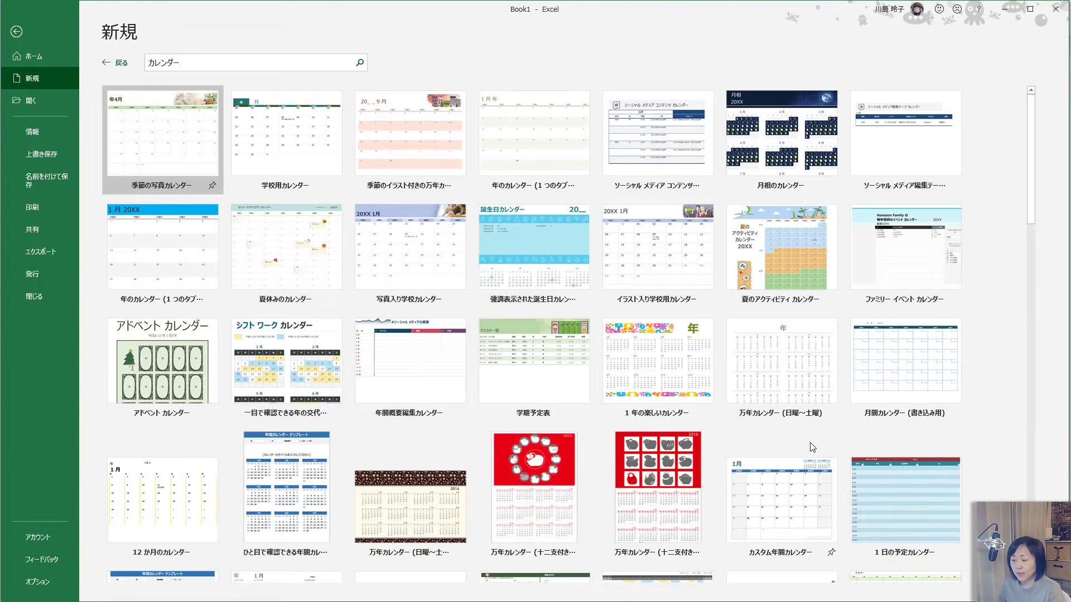
scroll(809, 443, down, 2)
scroll(808, 443, up, 2)
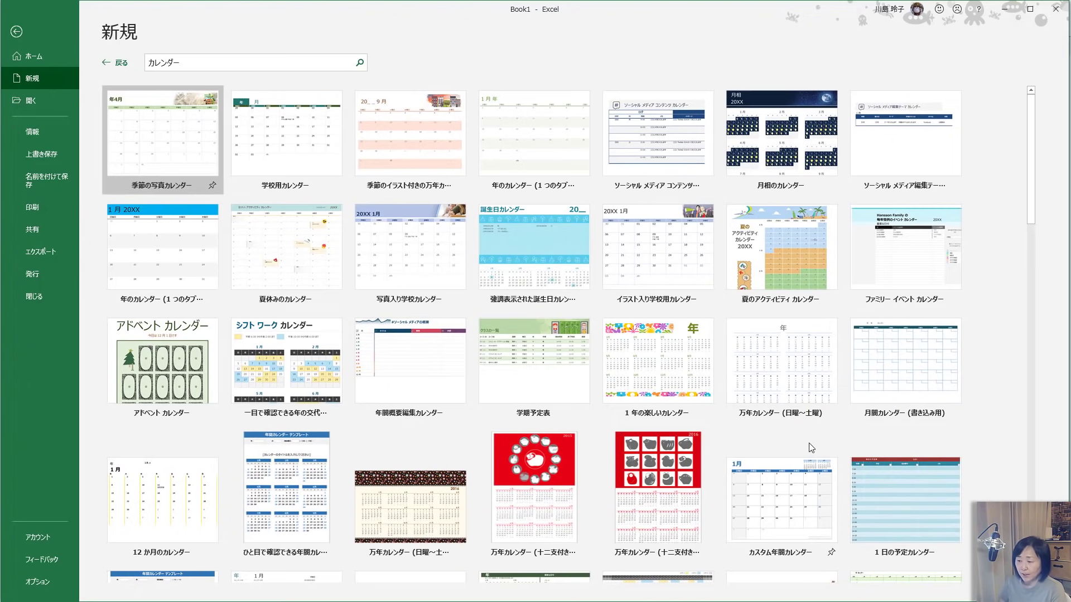
mouse_move(657, 368)
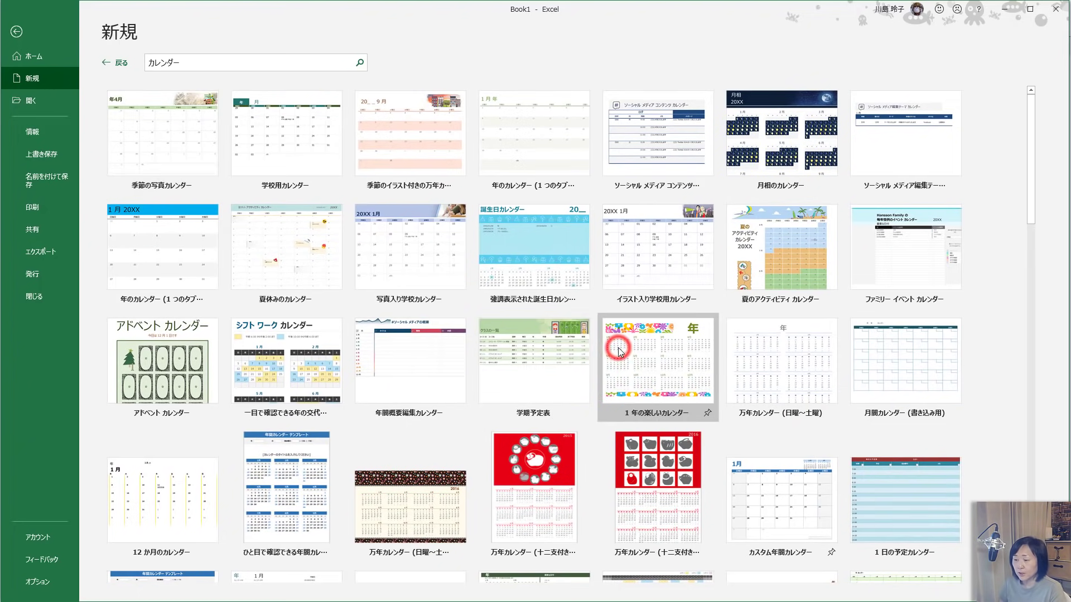
Browse the 1年の楽しいカレンダー through 12か月のカレンダー previews, then preview 強調表示された誕生日カレンダー.
click(618, 348)
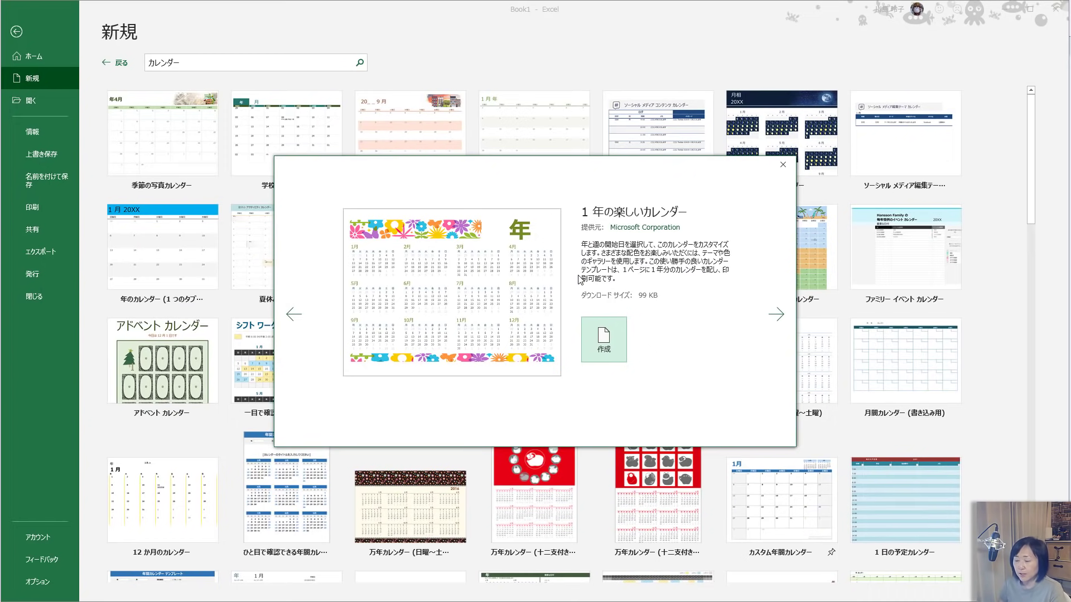
click(775, 315)
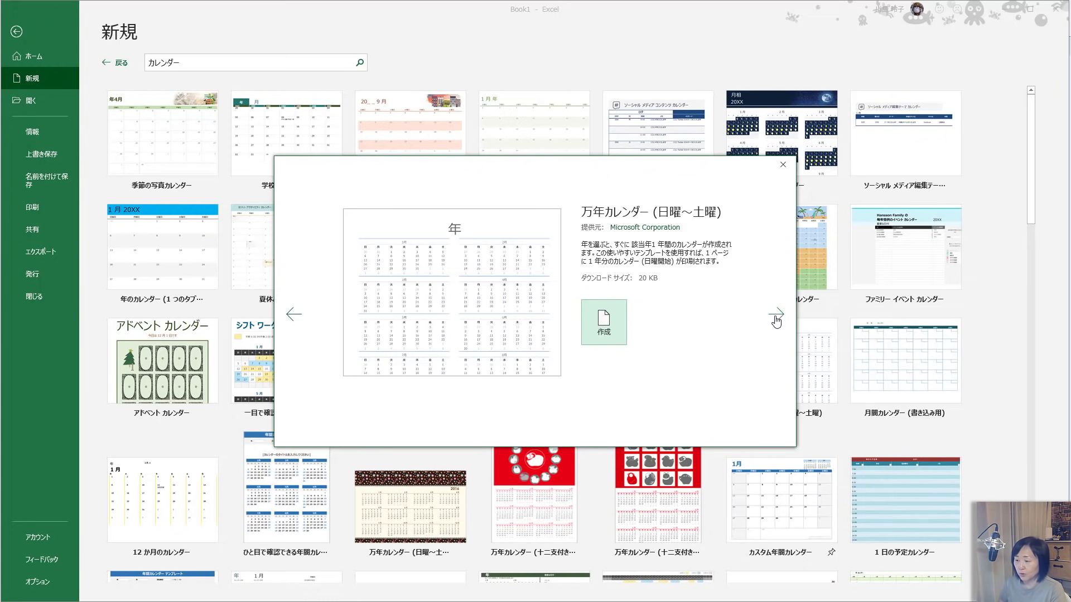
click(775, 315)
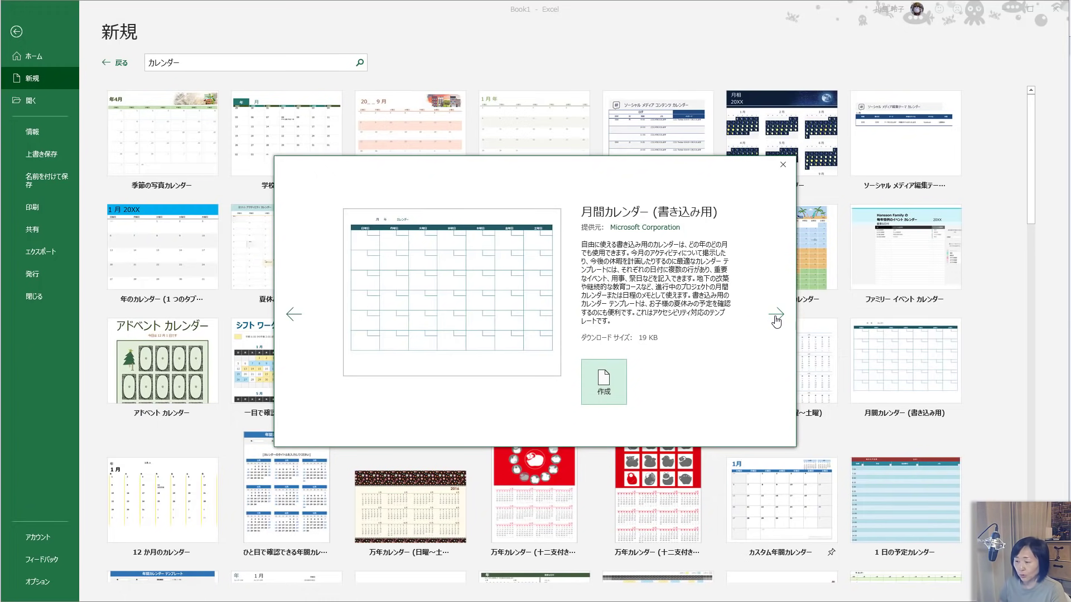
click(775, 316)
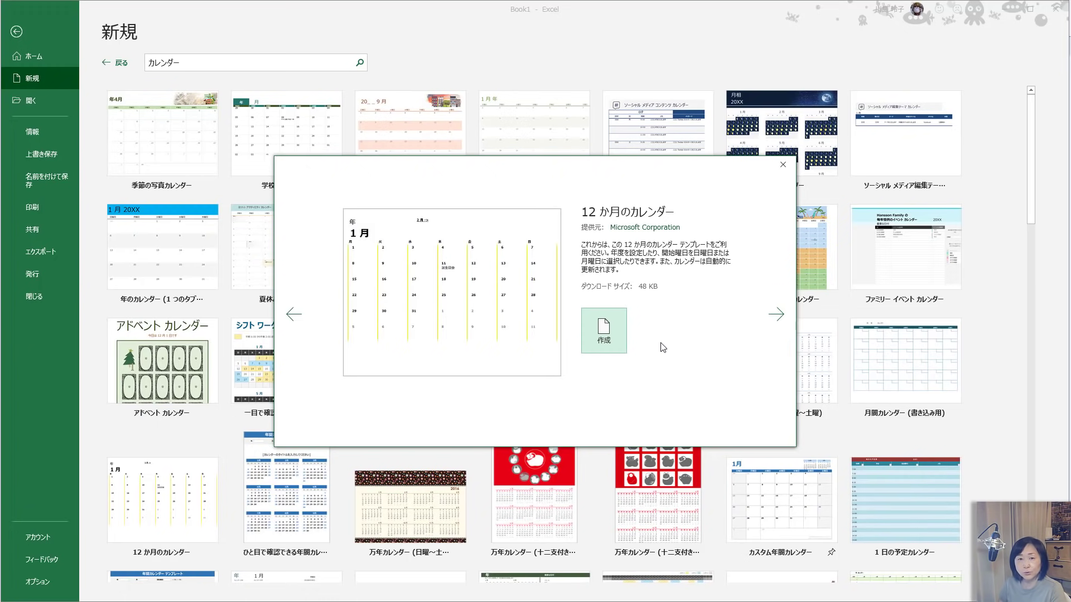
click(782, 164)
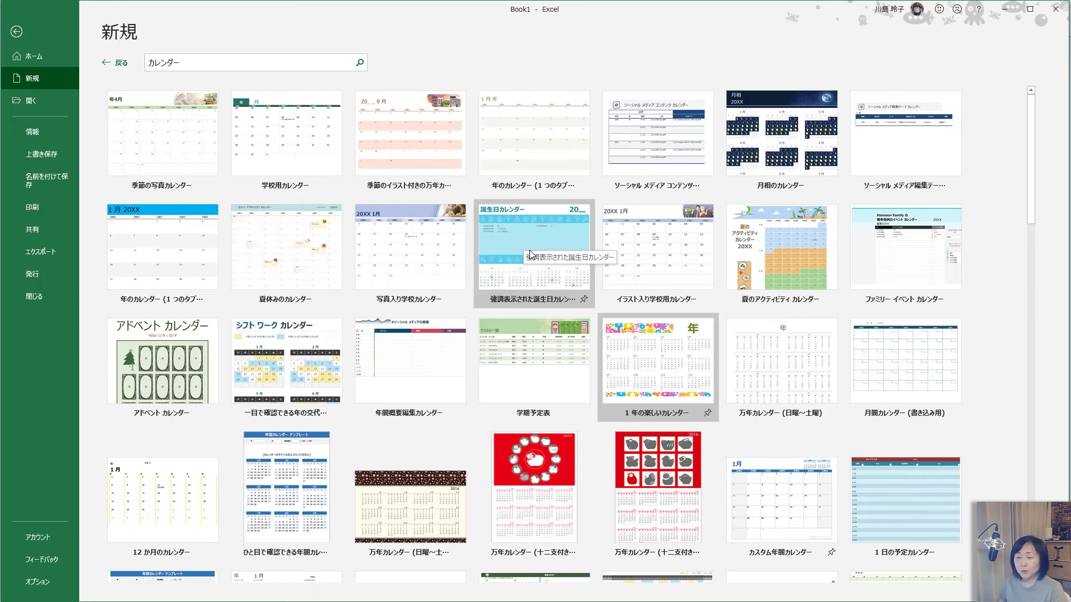
click(534, 249)
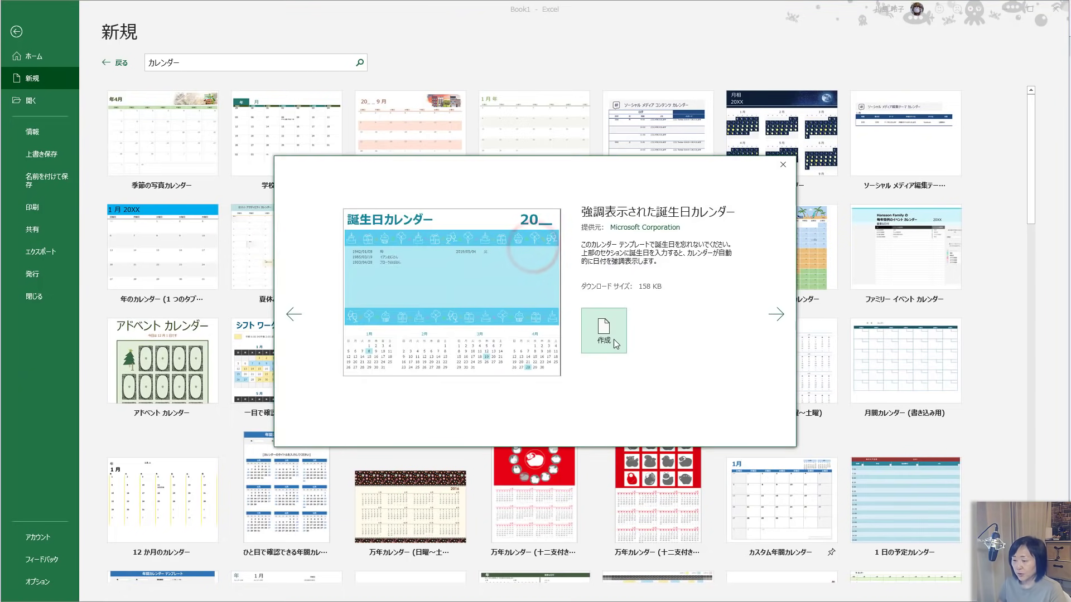
Create the birthday calendar workbook and step its year up to 2023, then back to 2020.
click(613, 341)
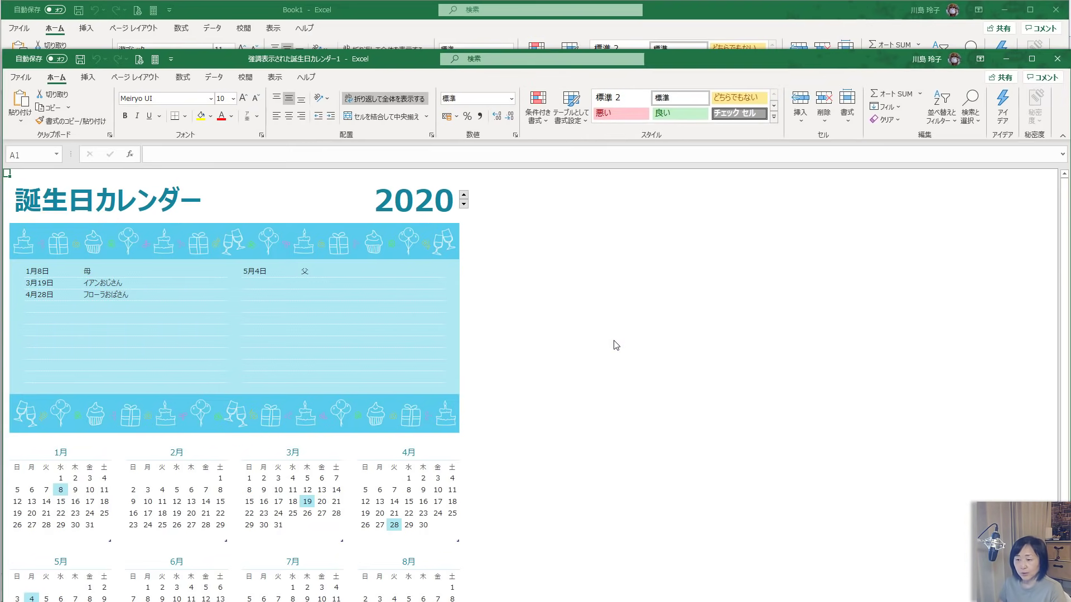
drag(672, 59, 669, 12)
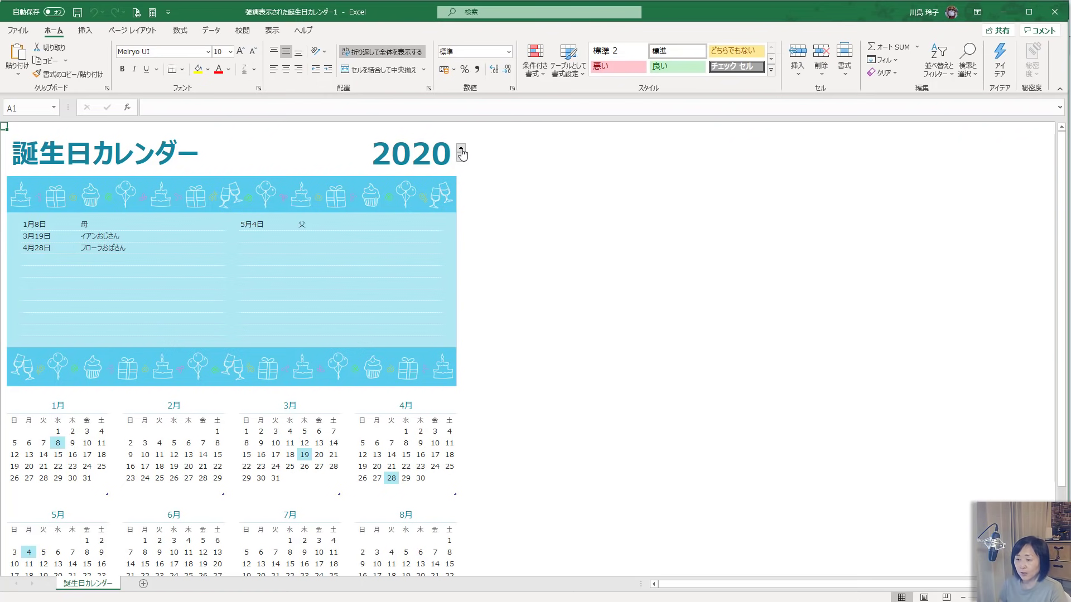
click(462, 148)
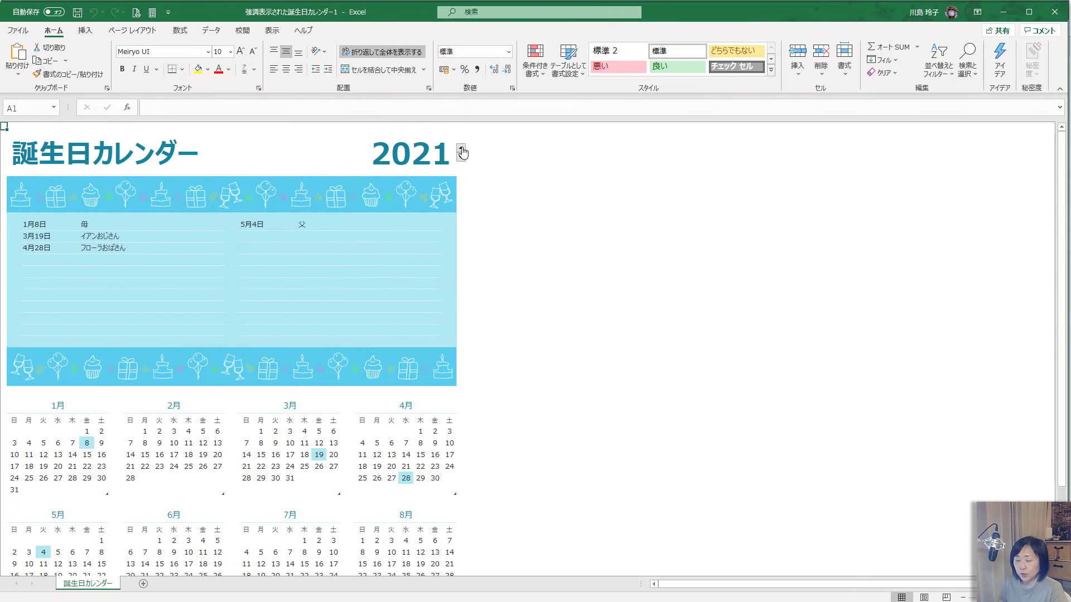
click(462, 148)
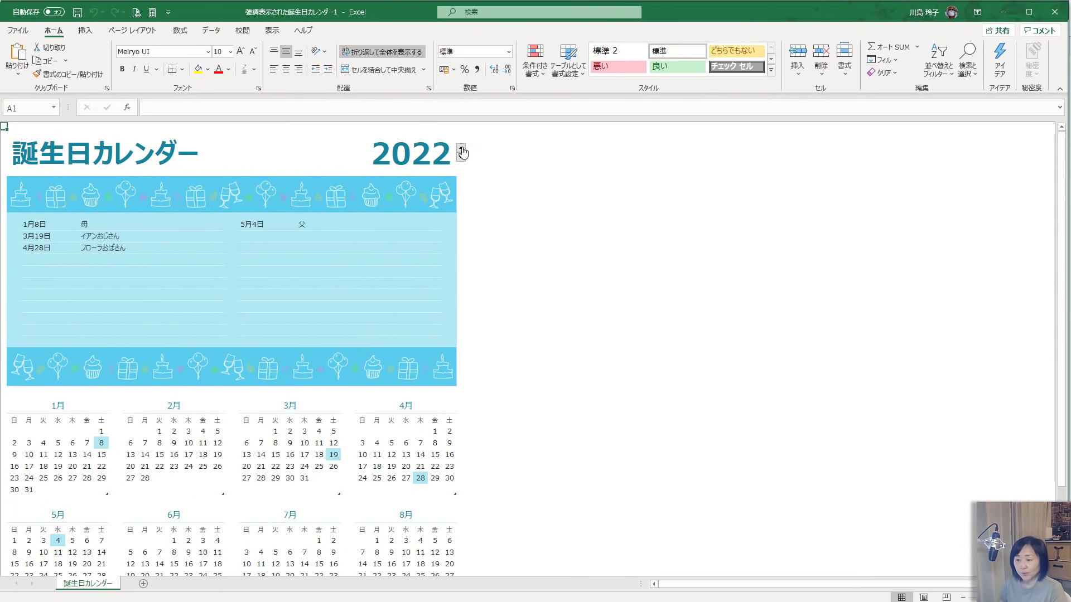
click(461, 149)
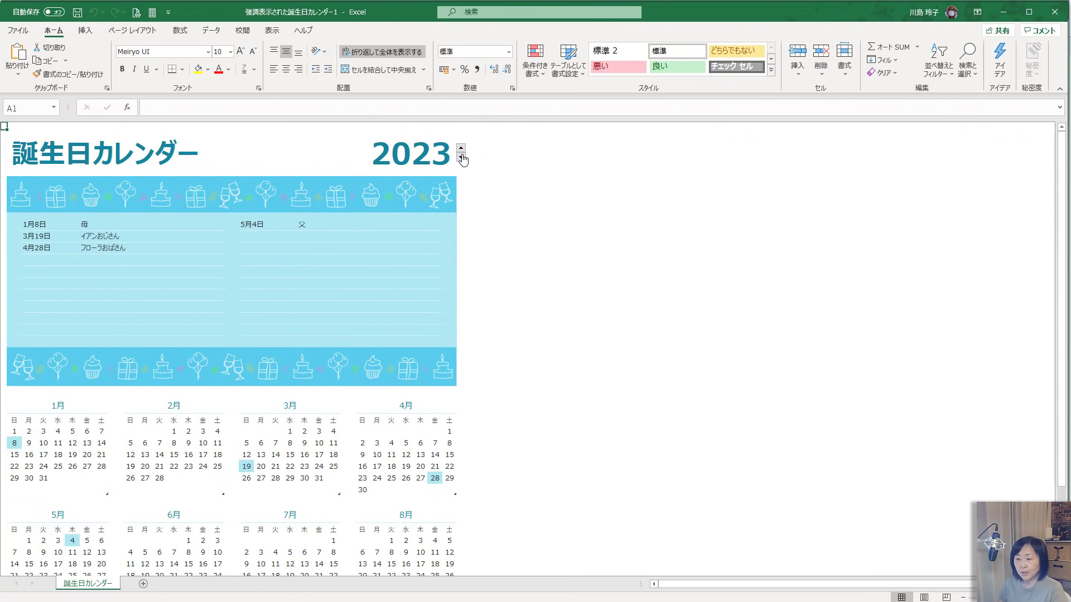
click(462, 160)
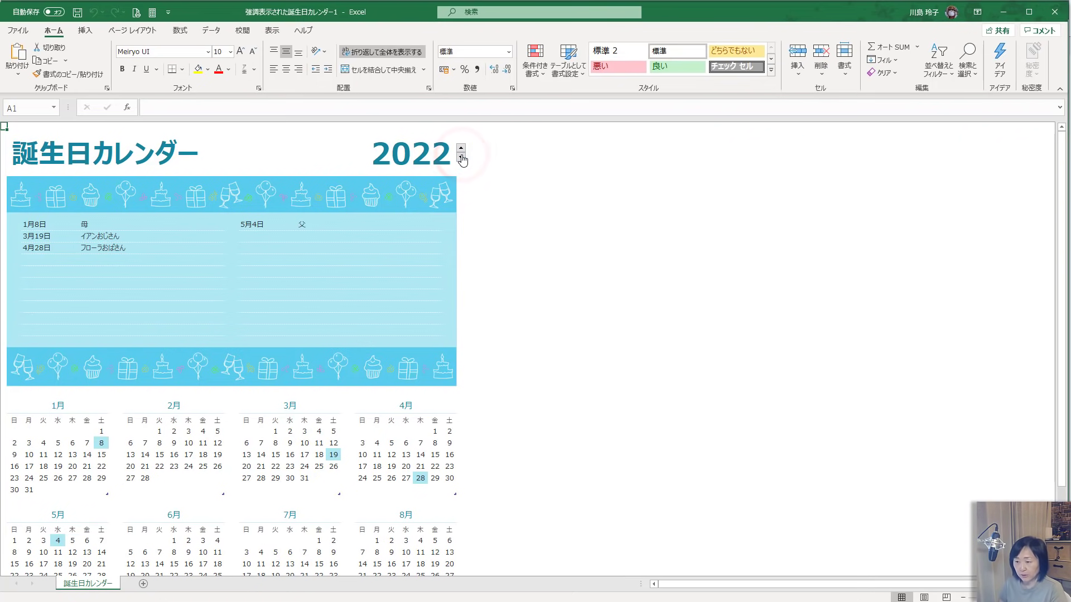
click(462, 159)
click(461, 159)
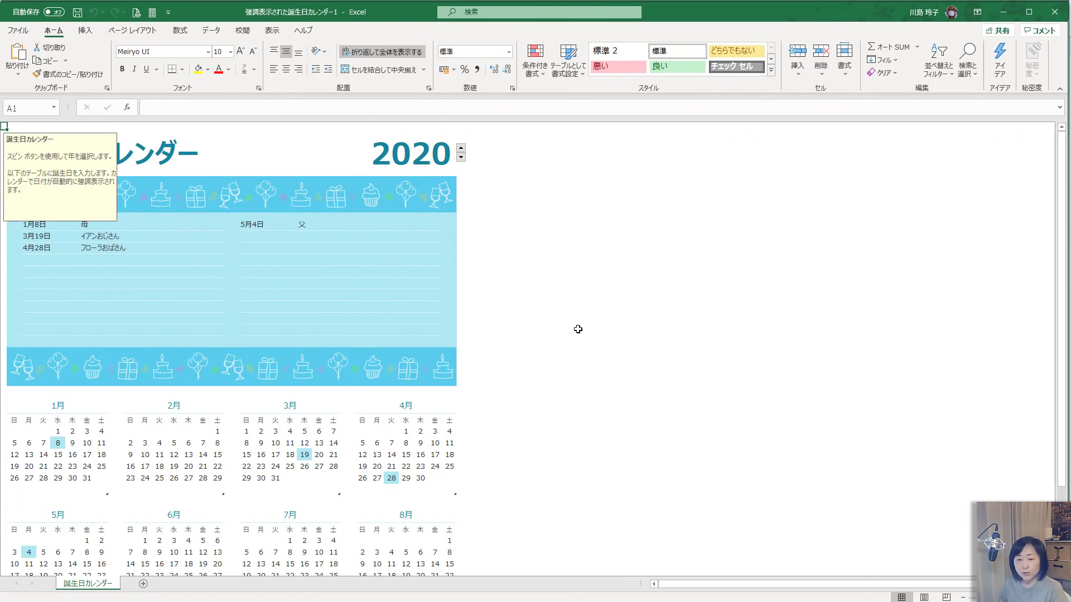
scroll(607, 358, down, 2)
scroll(607, 359, down, 3)
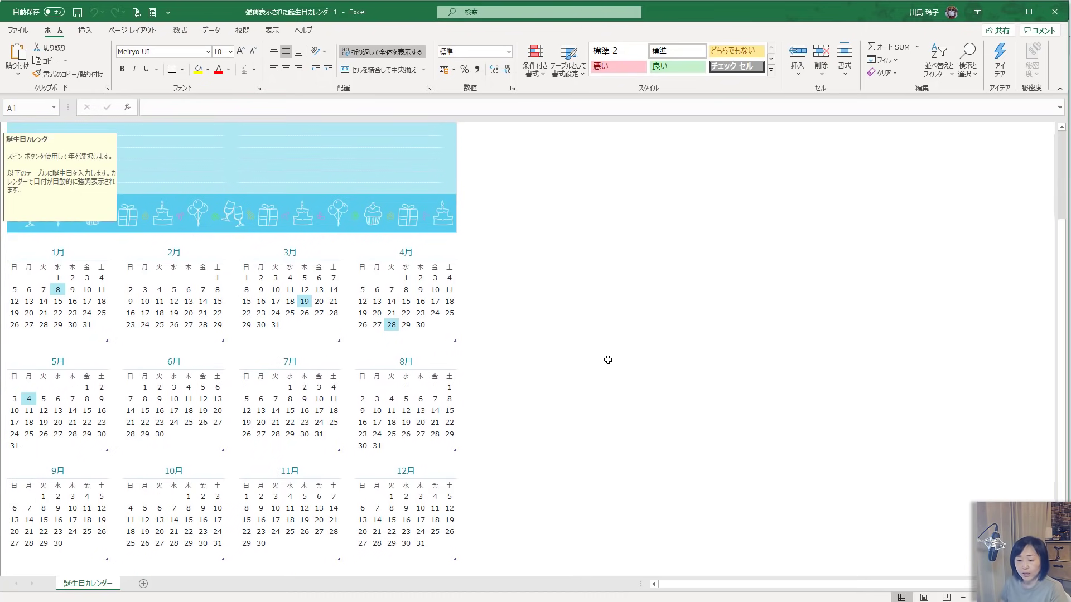
scroll(608, 359, down, 1)
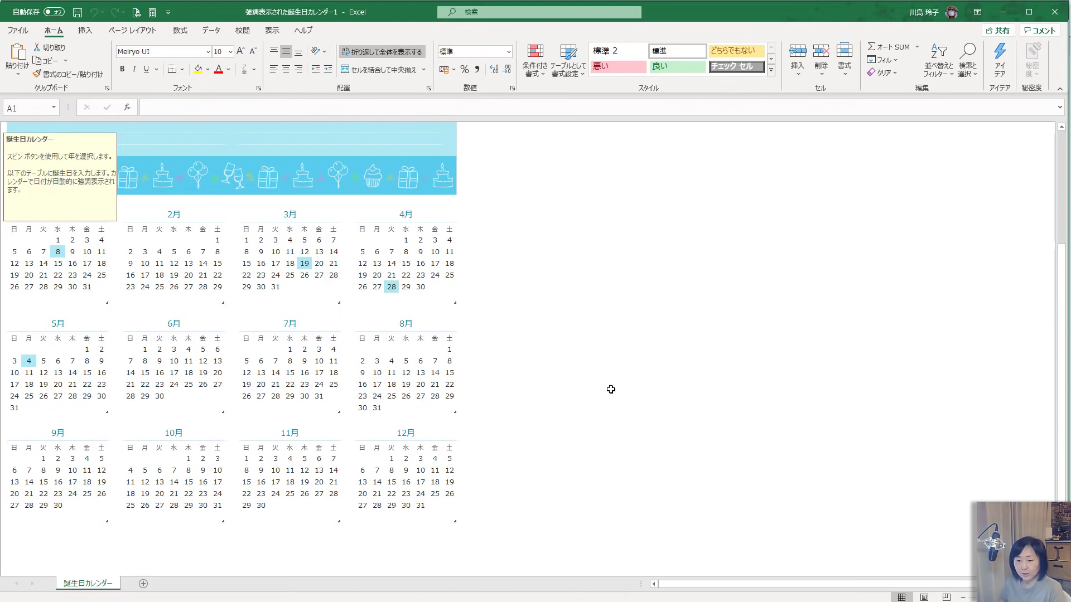
scroll(611, 390, up, 5)
click(665, 366)
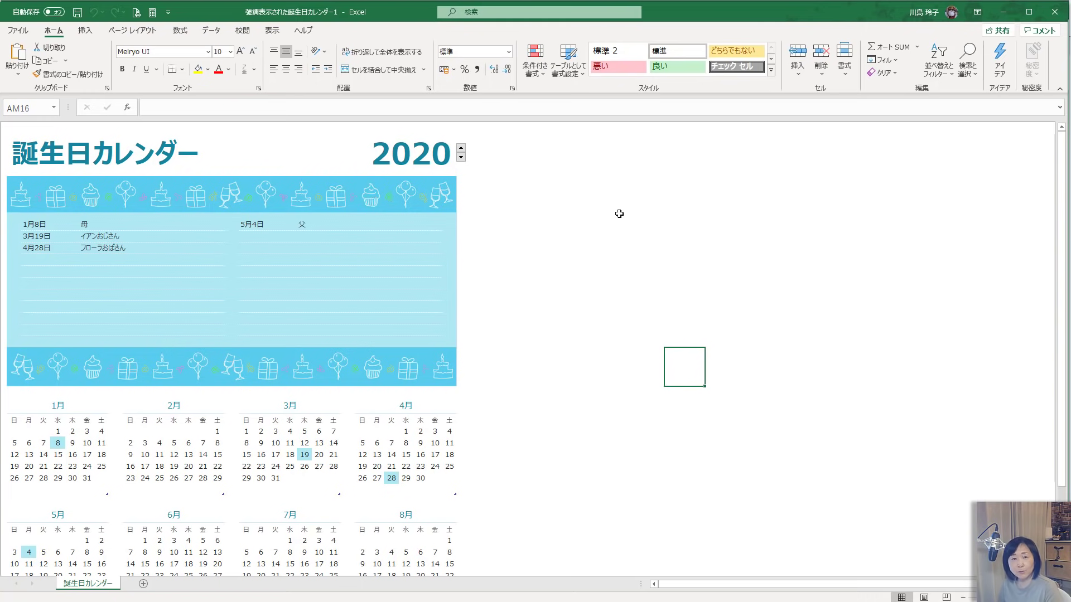
scroll(643, 336, down, 4)
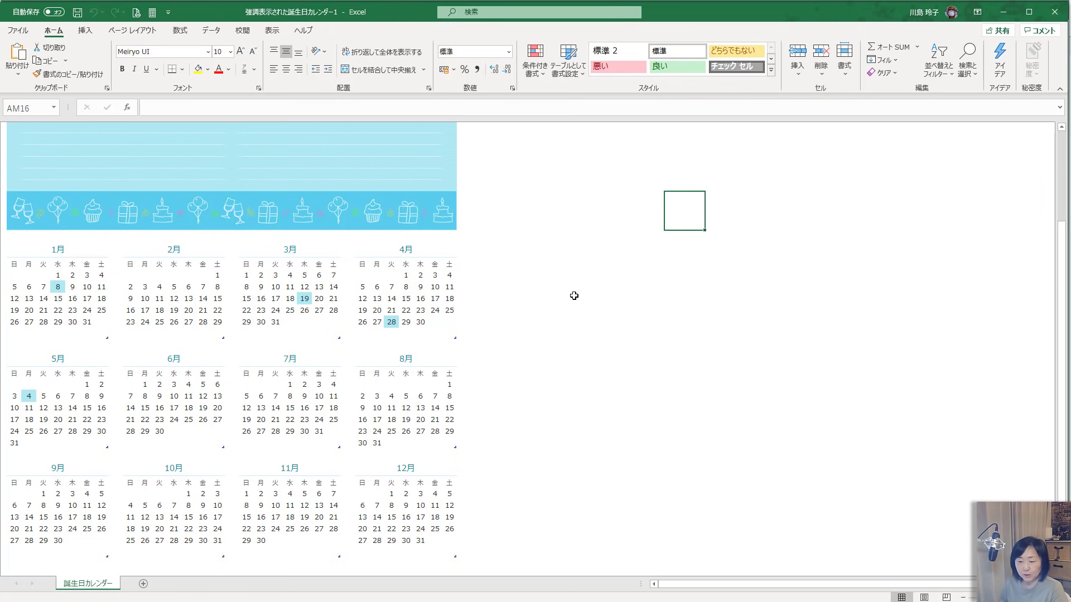
scroll(641, 378, up, 5)
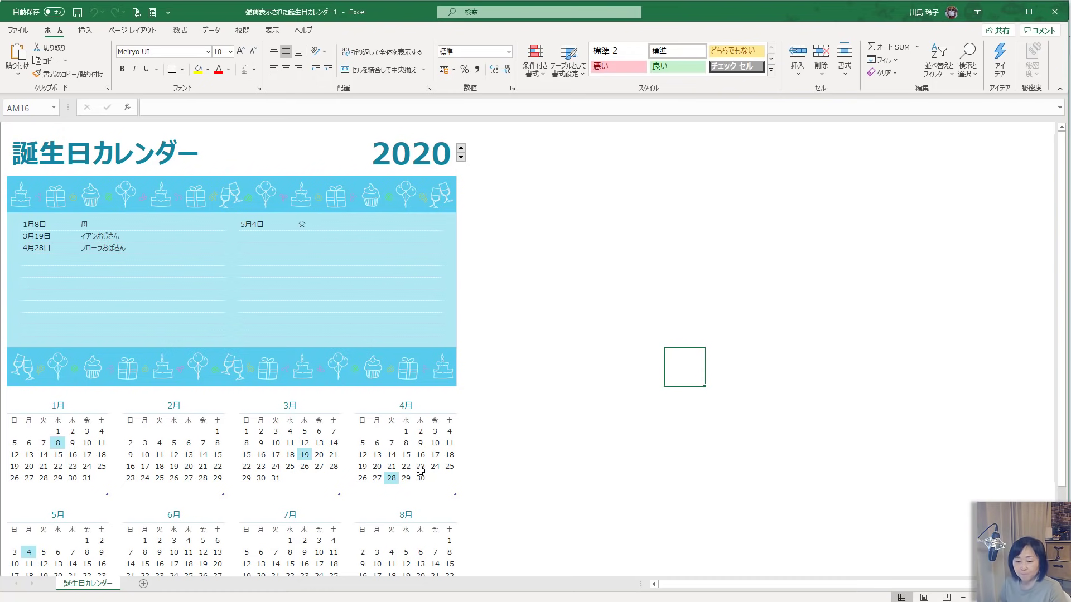
Replace the title in cell B2 with 予定, typed as yotei and converted.
click(29, 154)
click(84, 153)
click(54, 155)
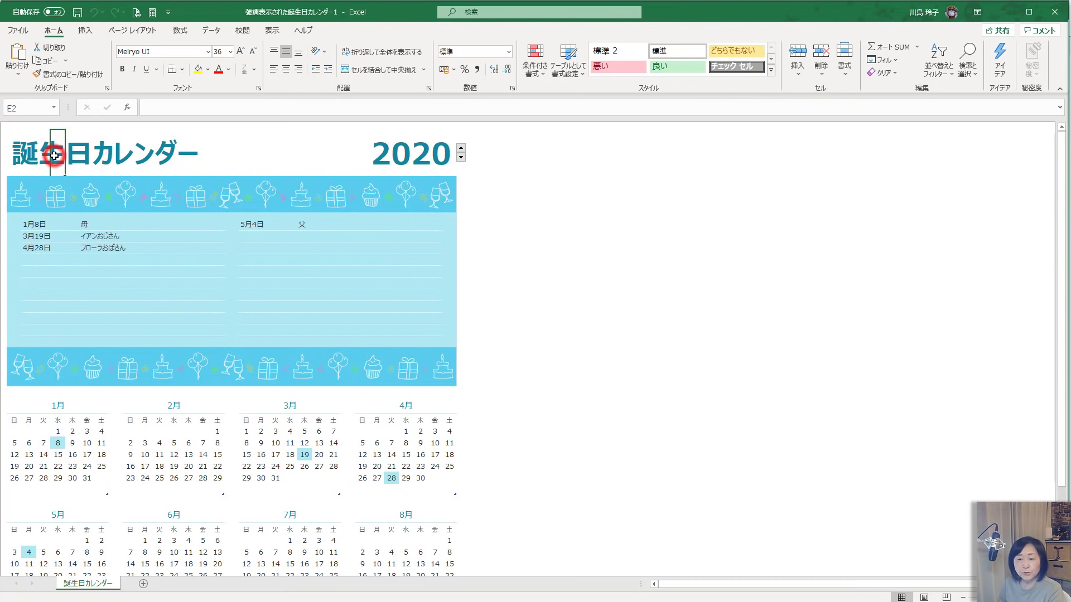
click(27, 155)
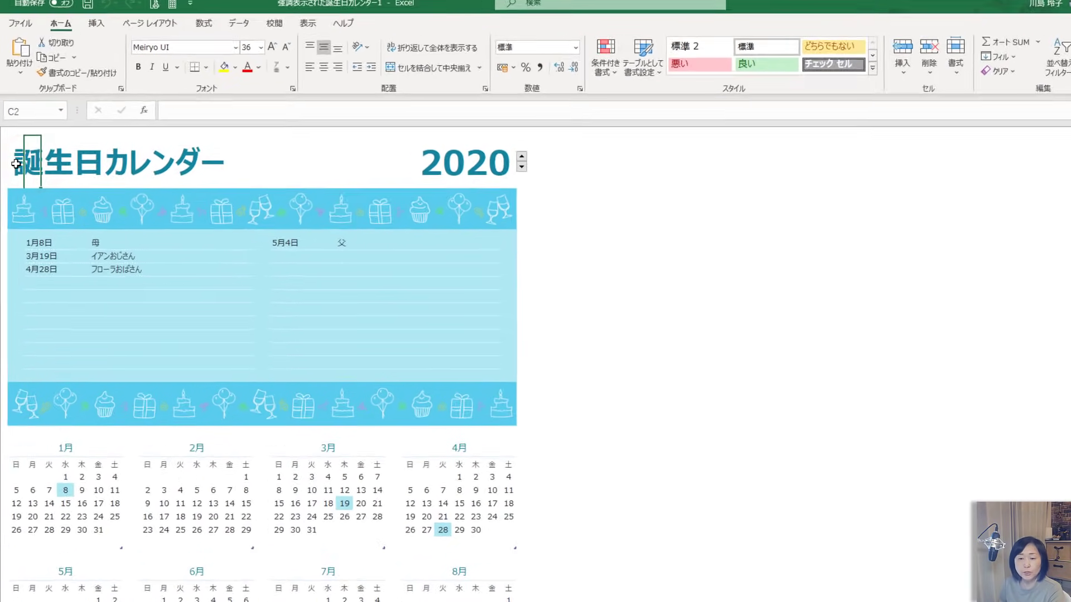
click(16, 164)
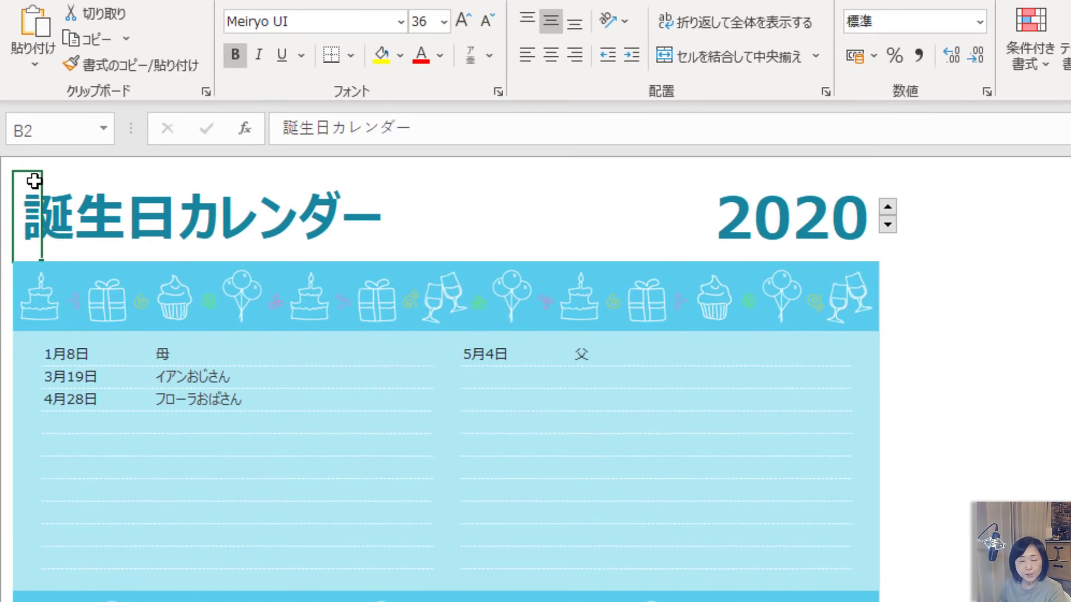
drag(281, 123, 424, 126)
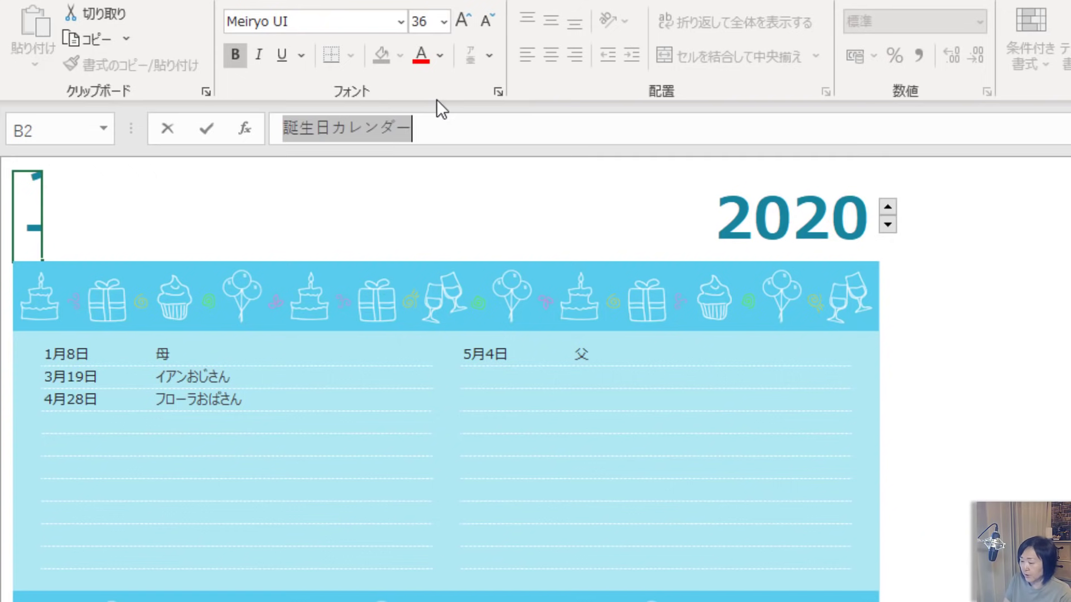
text(yotei)
key(space)
key(Return)
key(Return)
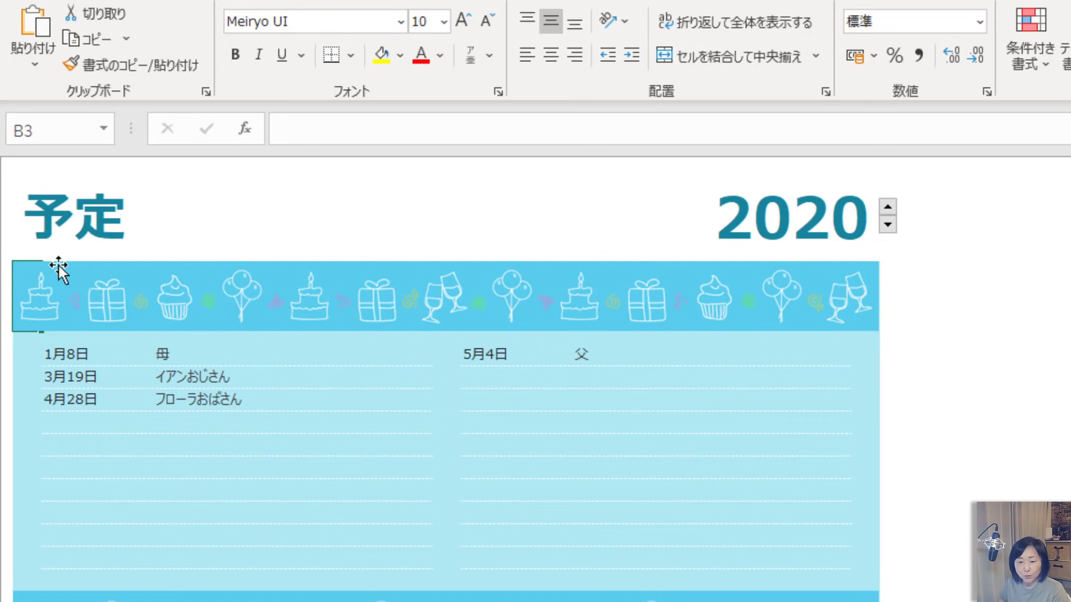
Replace the 1月8日 birthday date with 1/26 so it shows 1月26日.
click(67, 357)
click(185, 350)
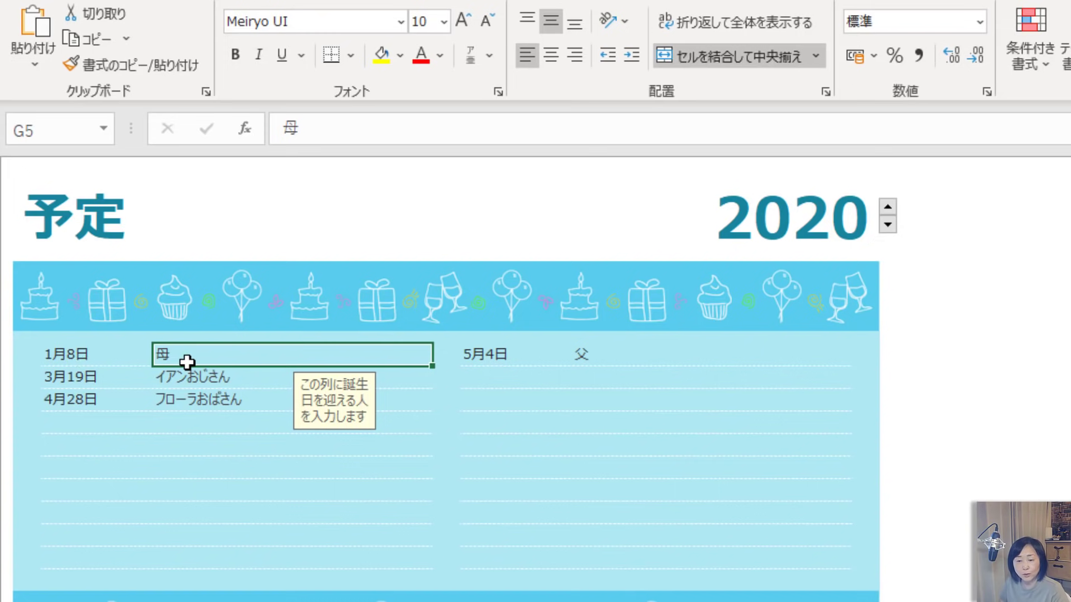
key(ctrl+End)
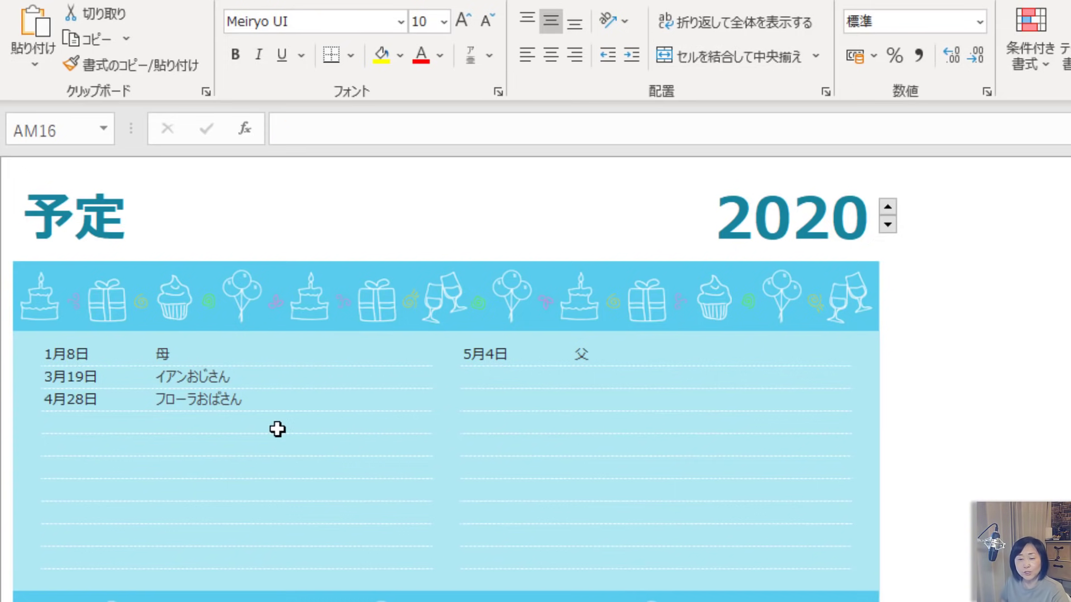
click(103, 349)
text(1/2)
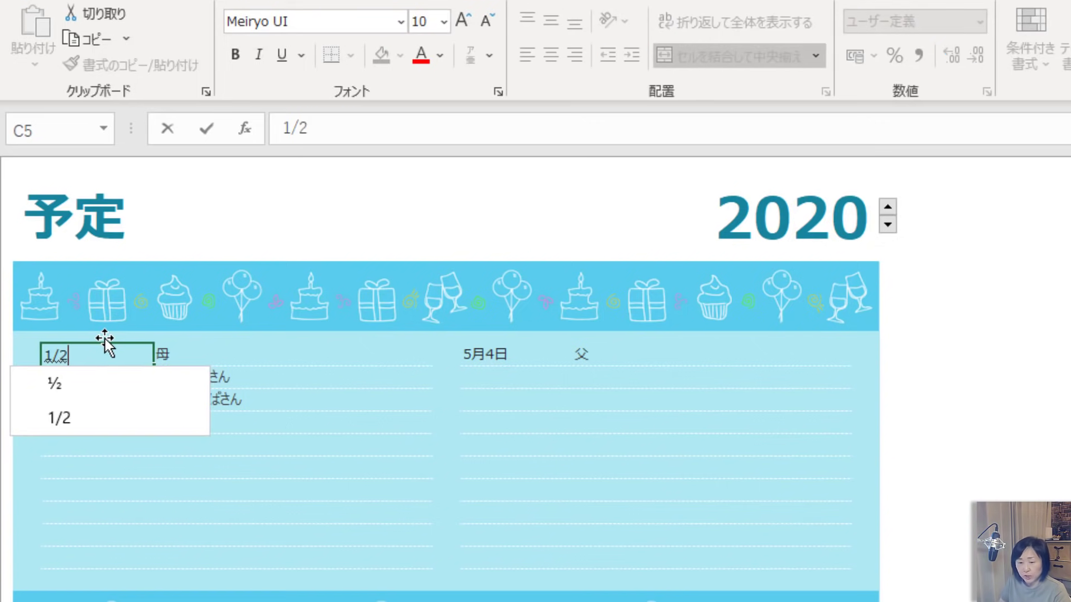
text(6)
key(Return)
key(Return)
scroll(105, 255, down, 6)
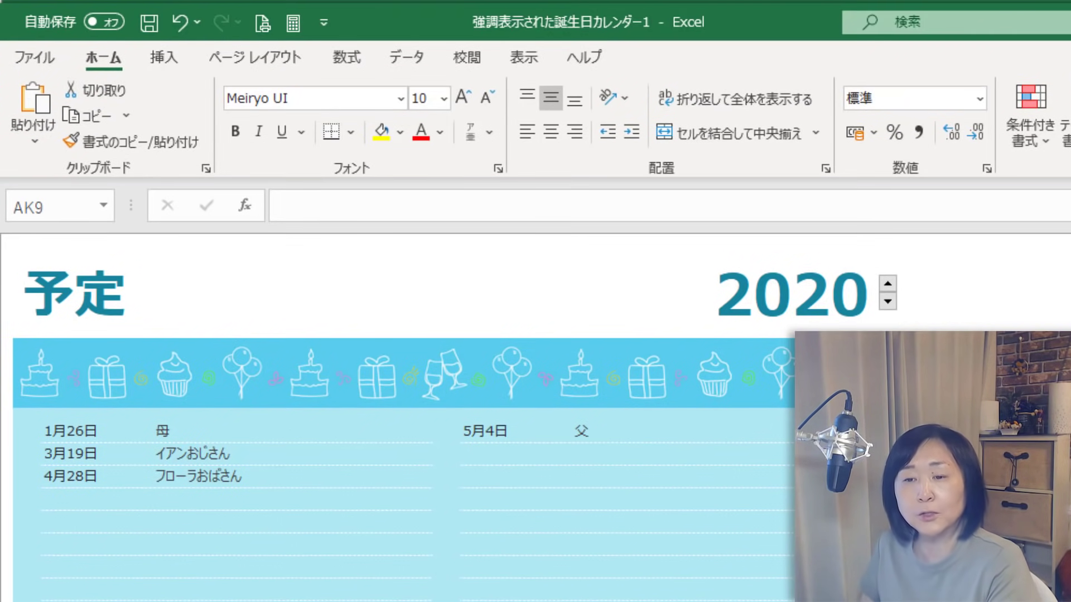
Show the font colour palette, then bring the blank Book2 workbook in front of the calendar.
click(441, 137)
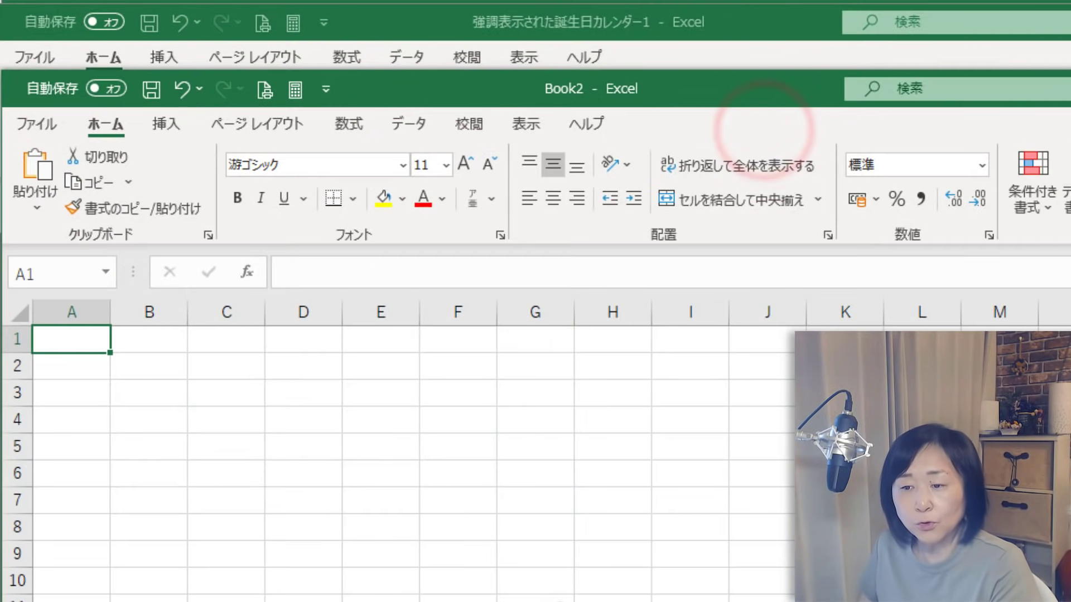
click(557, 599)
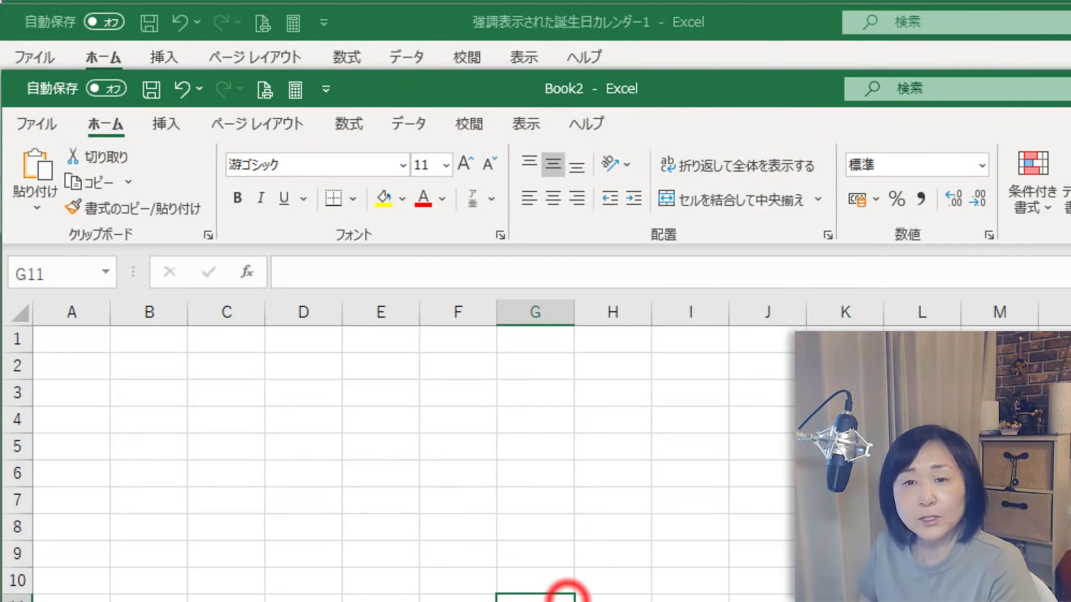
Display the Font Color palette in Book2 to compare its colour choices.
click(441, 197)
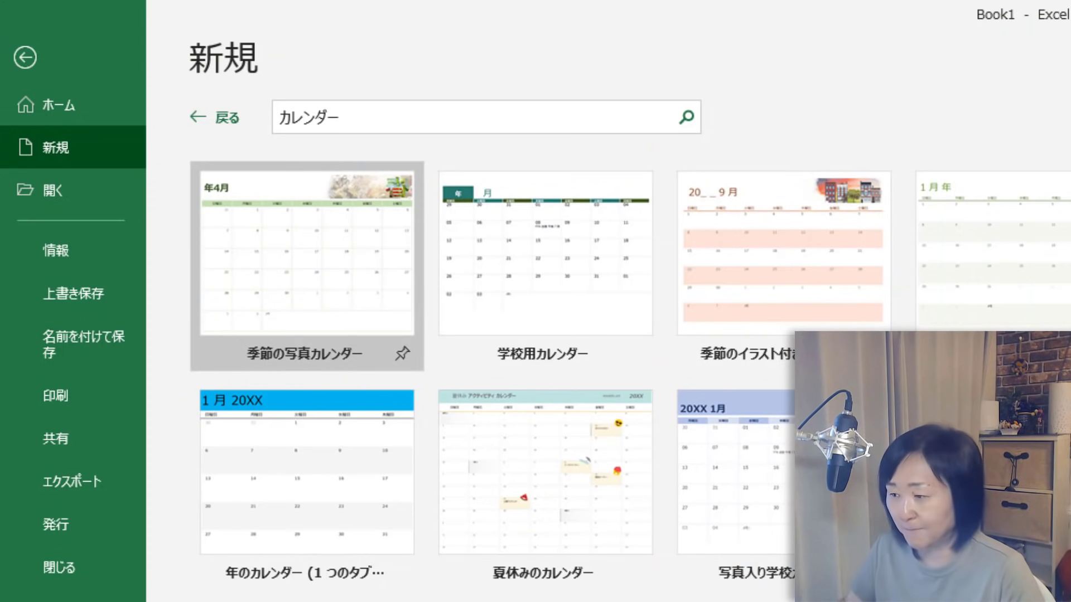
Create a workbook from the カスタム年間カレンダー template in the カレンダー search results.
scroll(608, 362, down, 5)
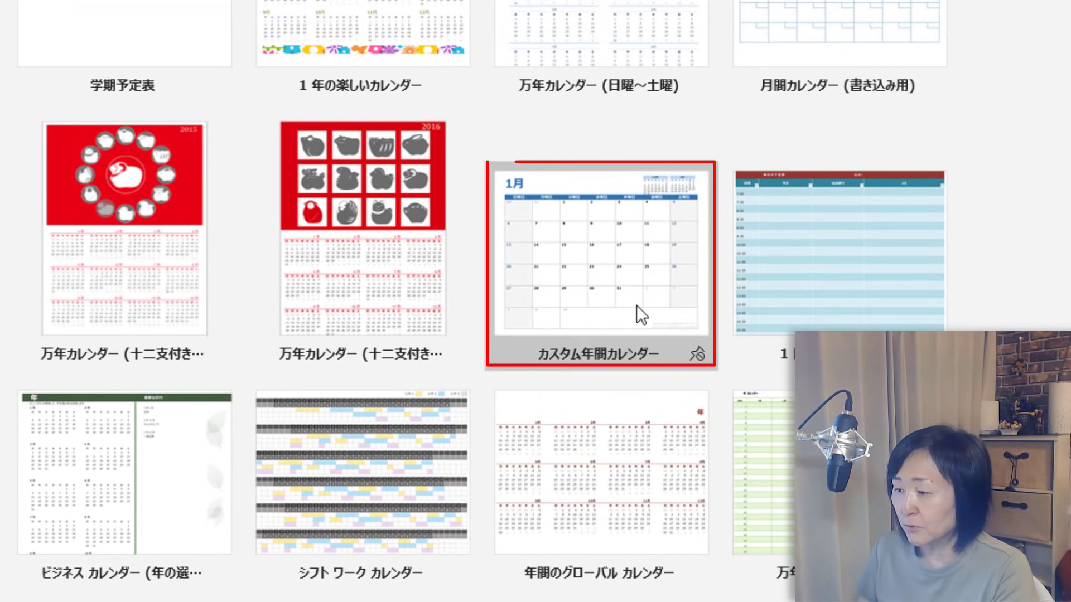
click(660, 252)
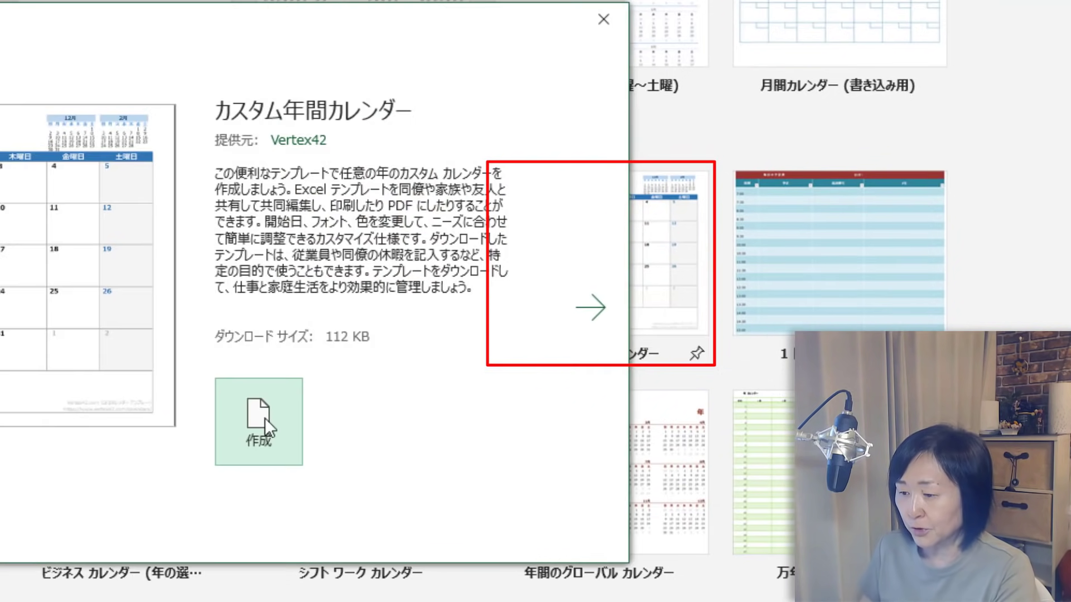
click(265, 417)
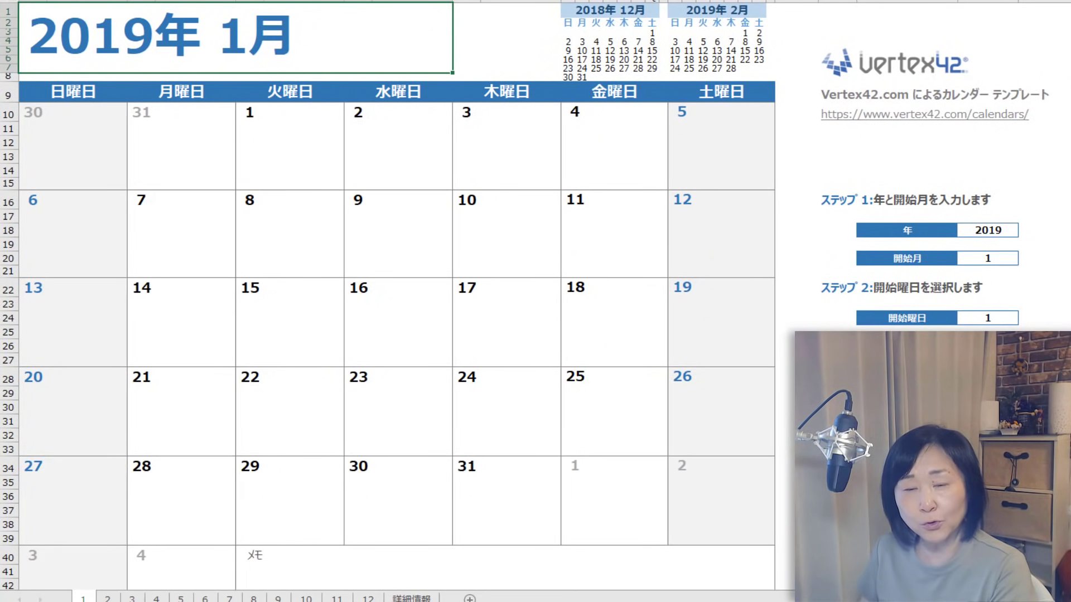
Change the calendar's year from 2019 to 2020 and select the start-month cell.
click(990, 231)
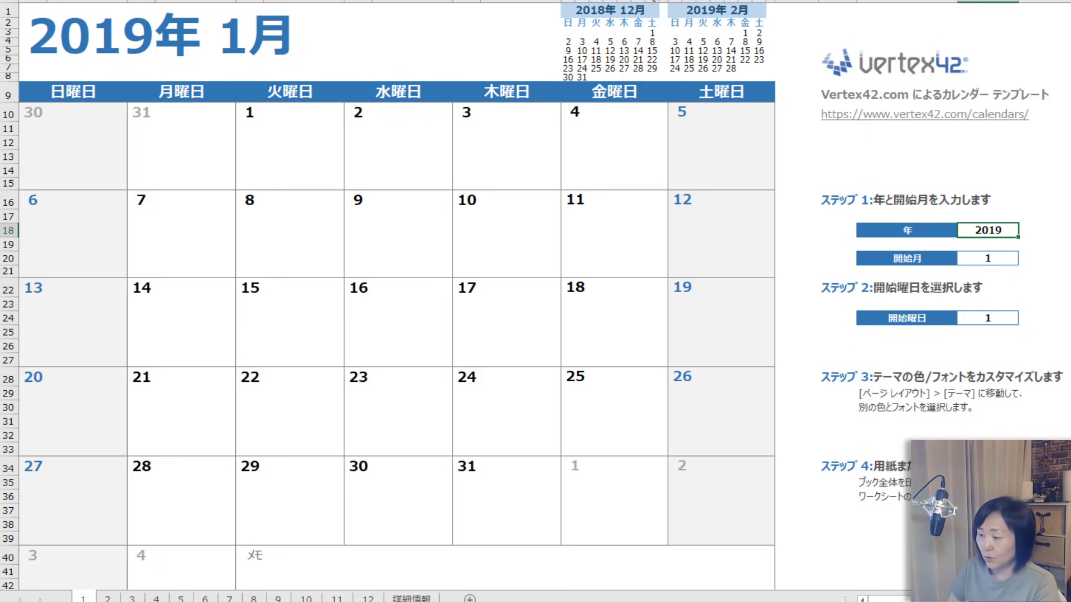
text(2020)
key(Return)
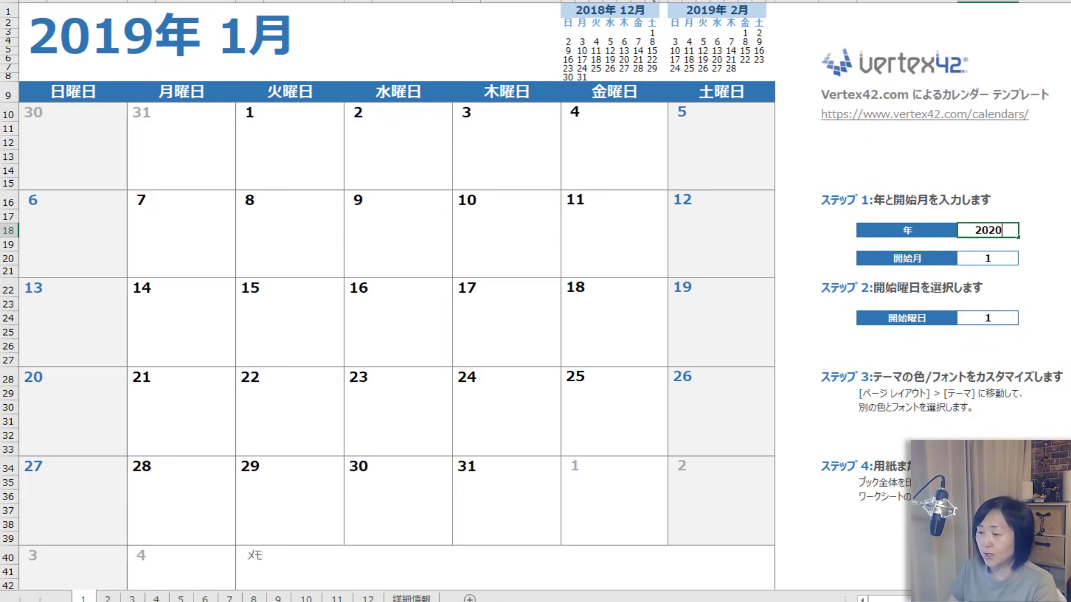
key(Return)
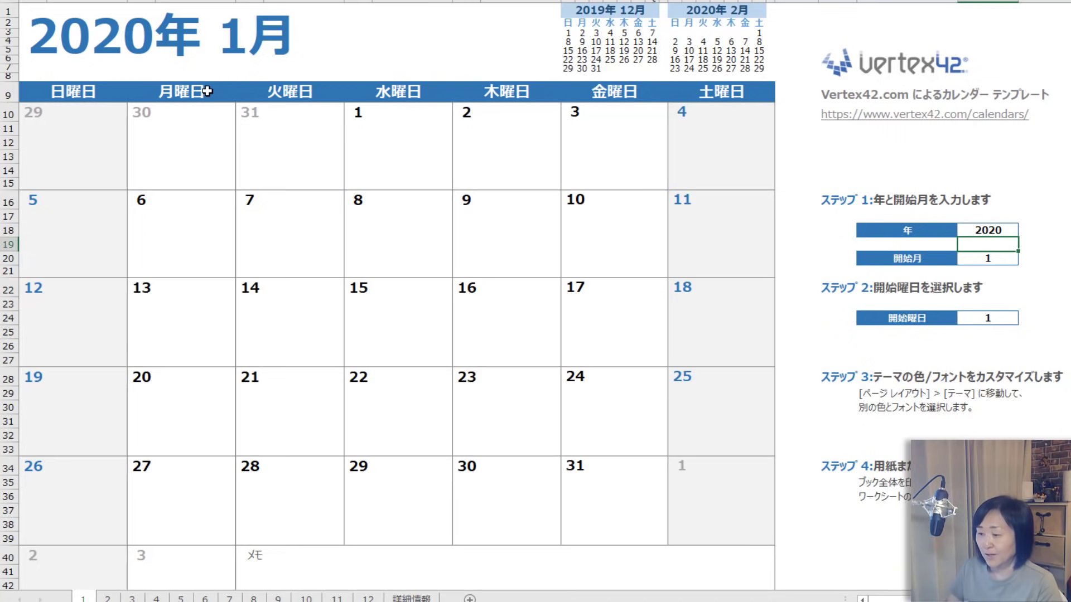
click(1011, 258)
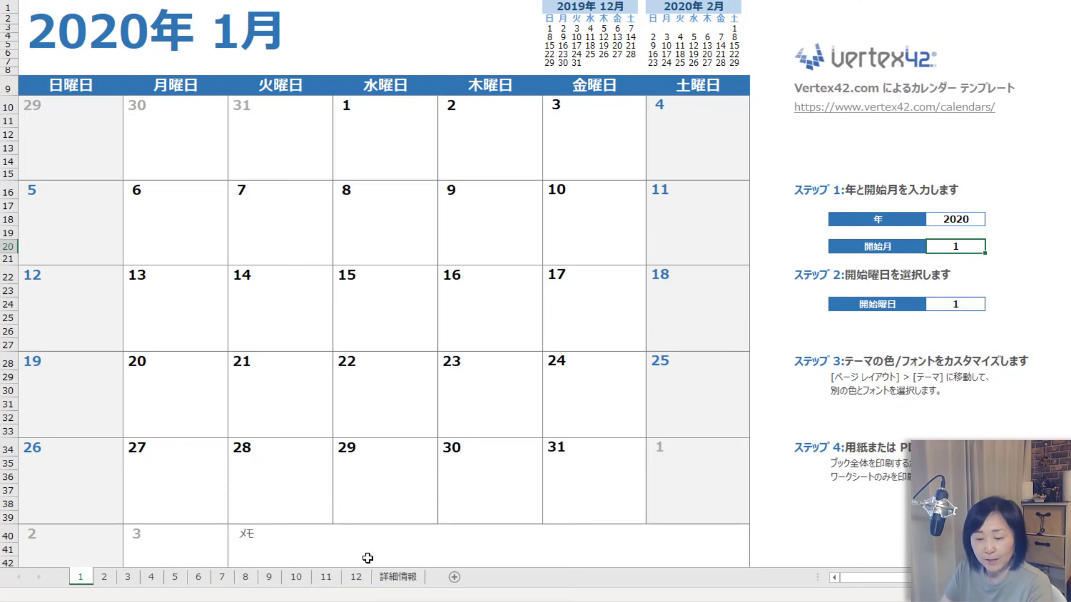
Check the June sheet, then set the start month to 6 on sheet 1.
click(201, 578)
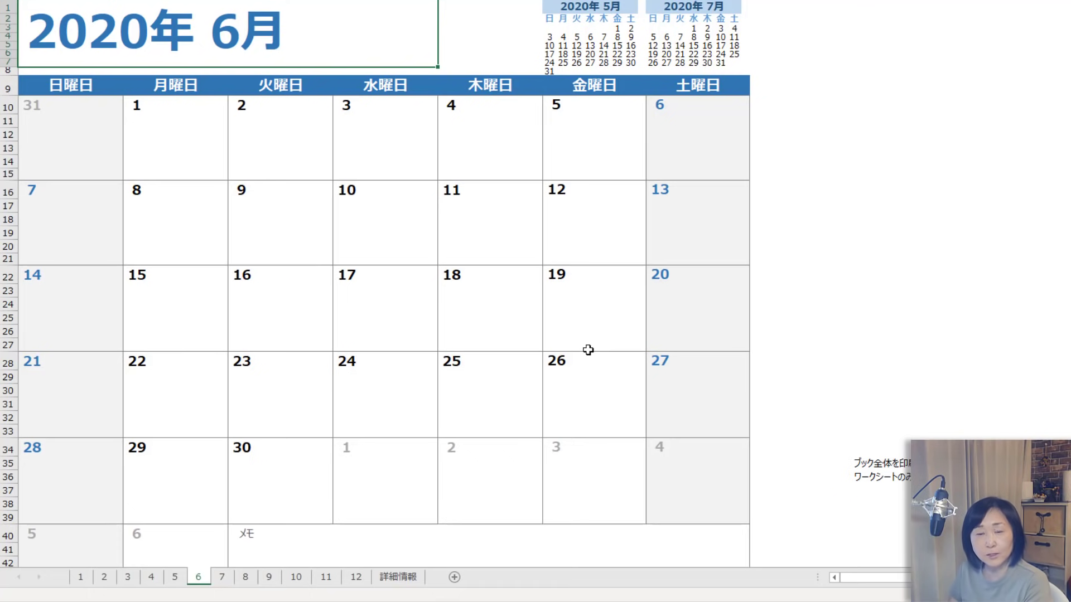
click(80, 577)
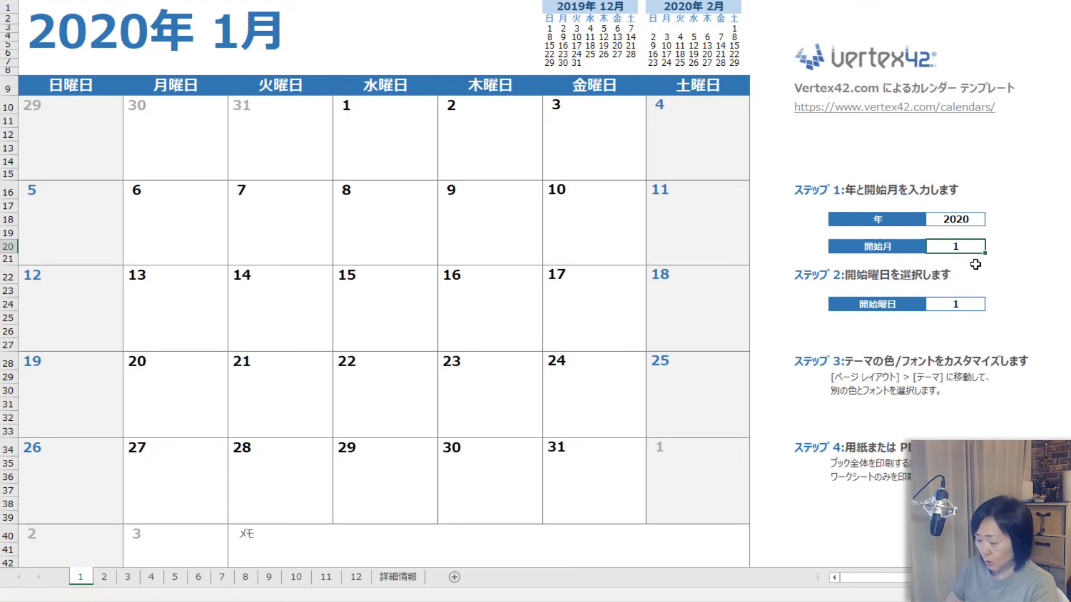
text(6)
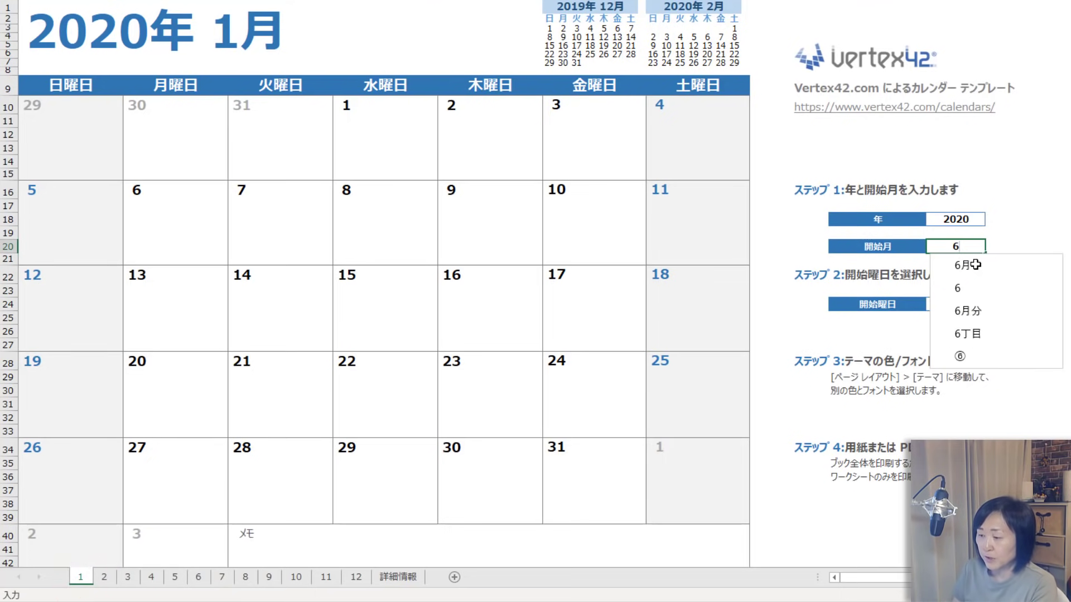
key(Return)
key(Return)
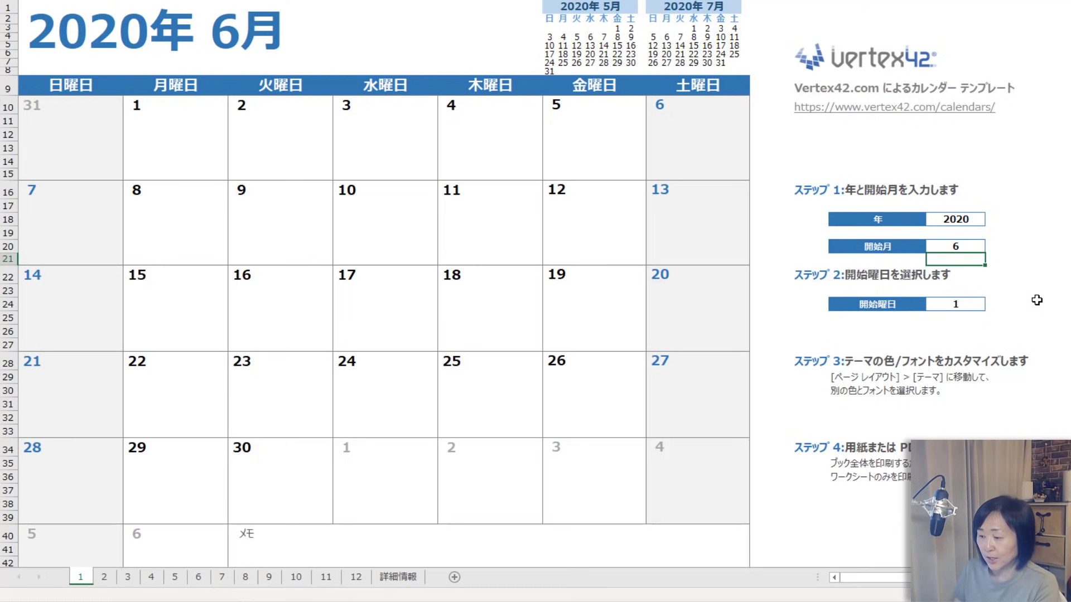
click(946, 306)
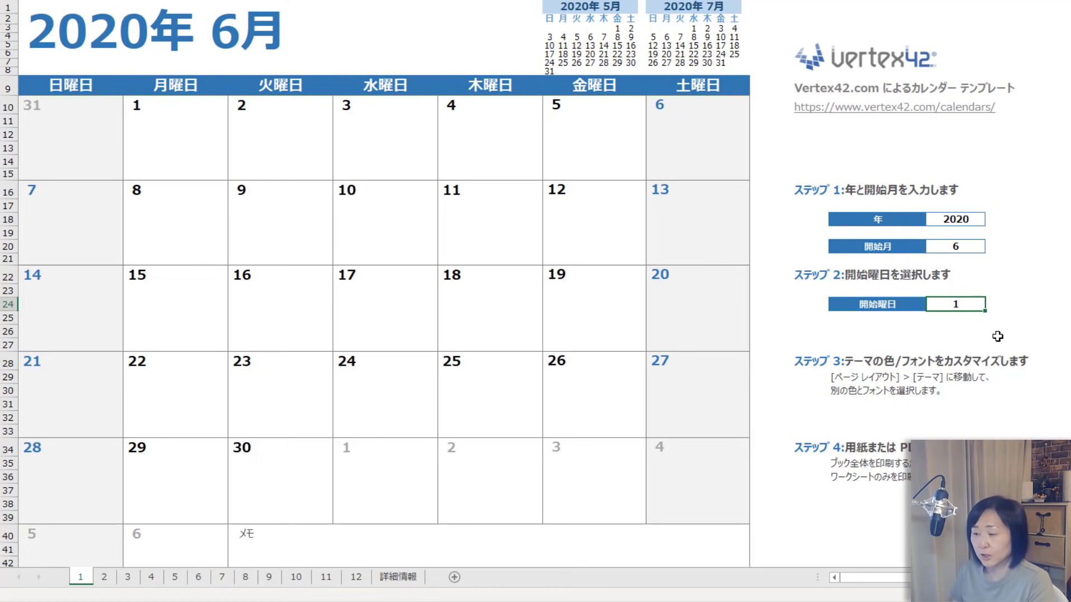
text(2)
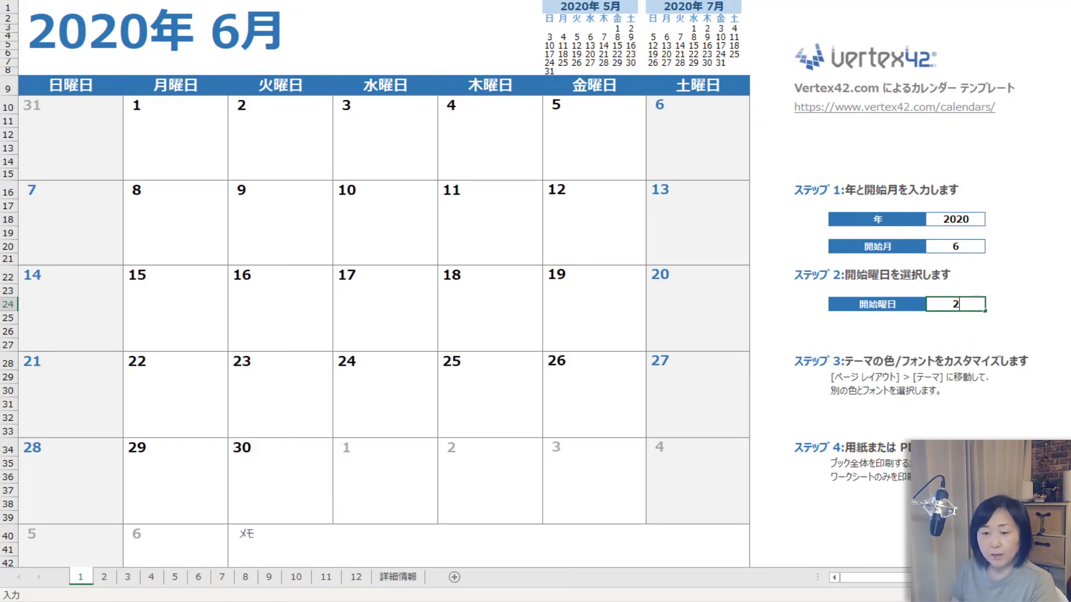
key(Return)
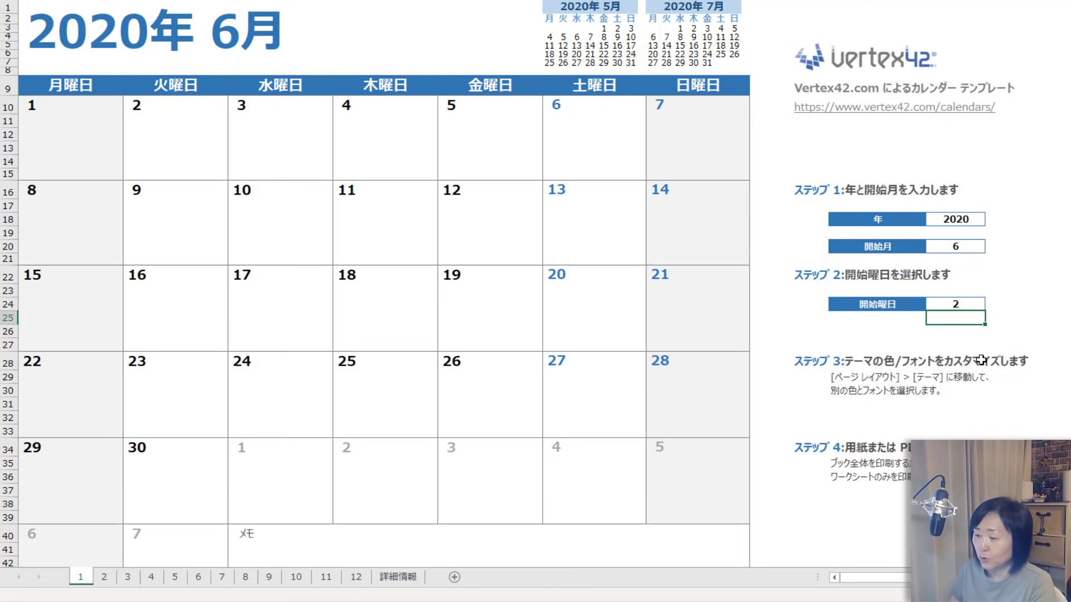
click(969, 304)
text(3)
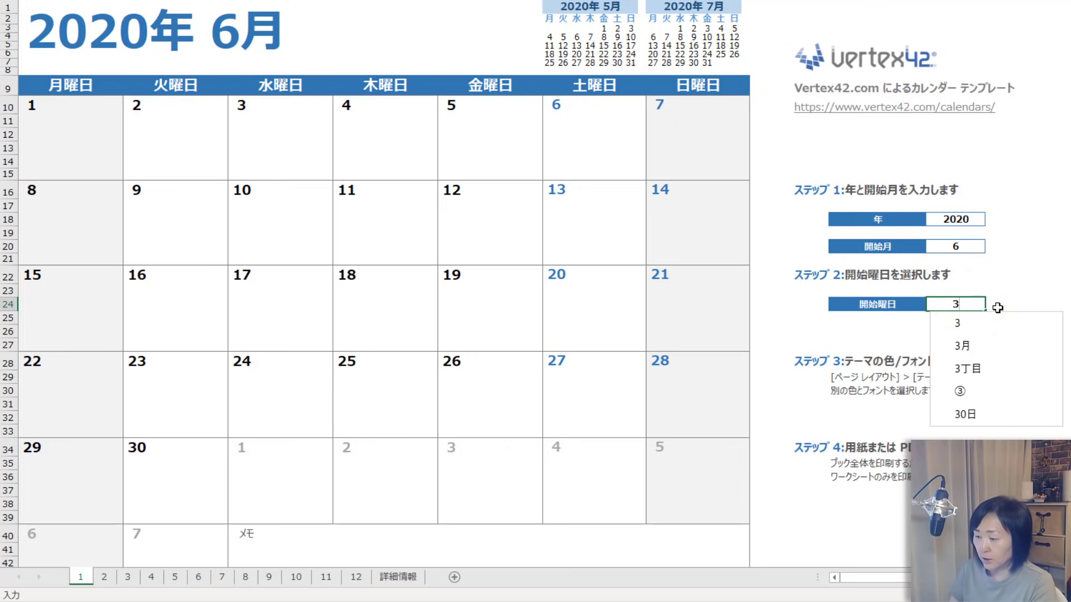
key(Return)
key(Return)
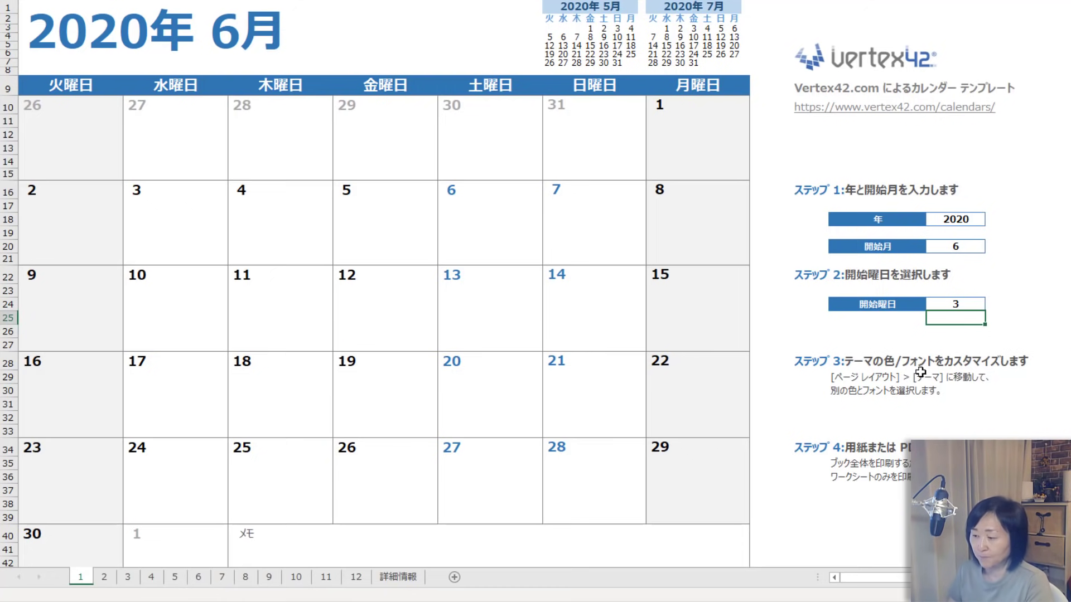
click(973, 305)
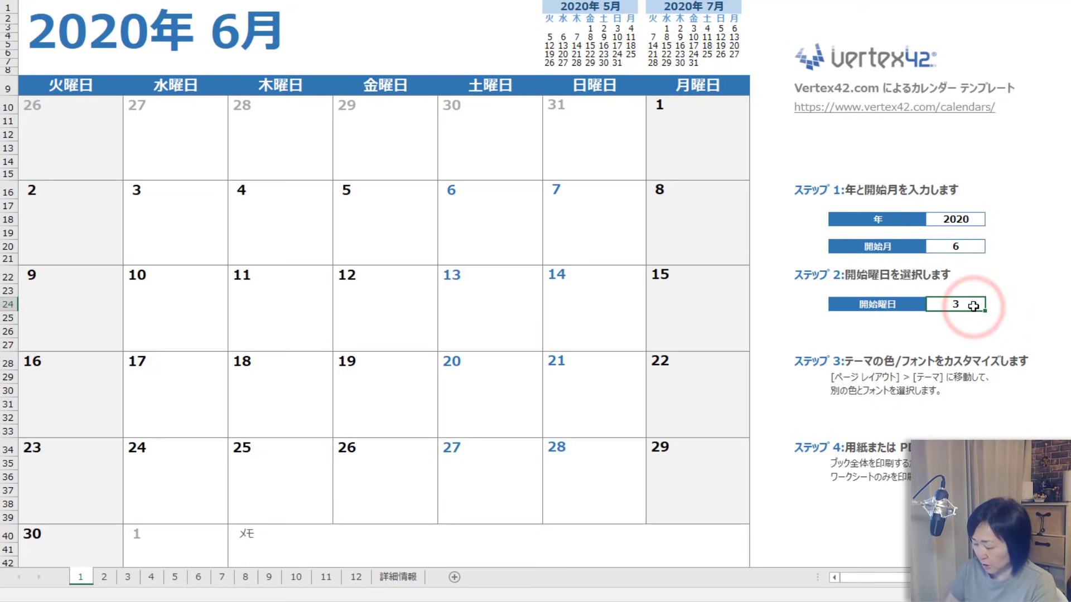
text(1)
key(Return)
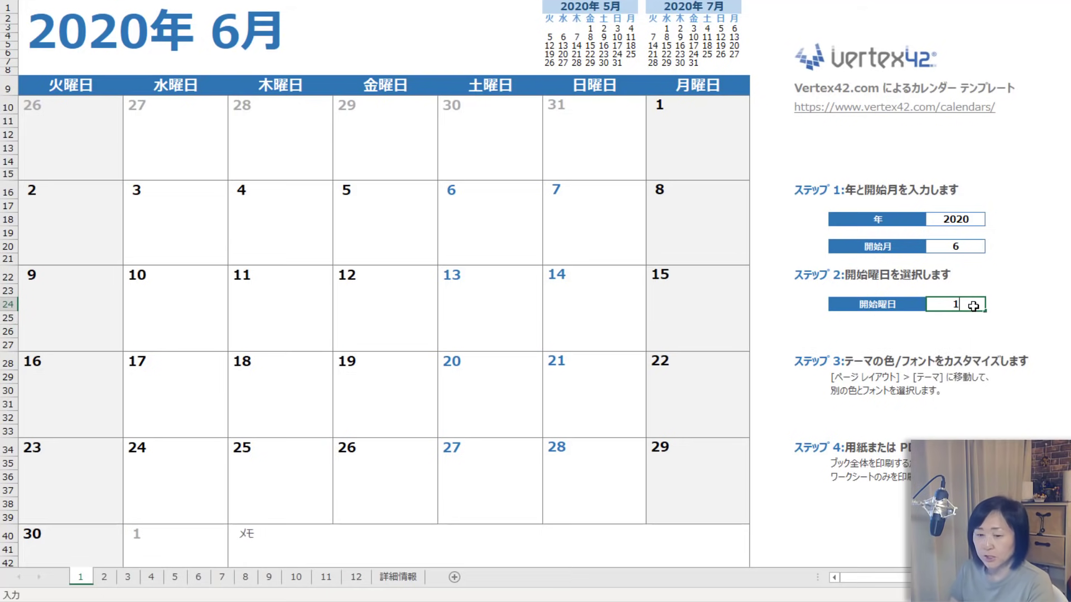
key(Return)
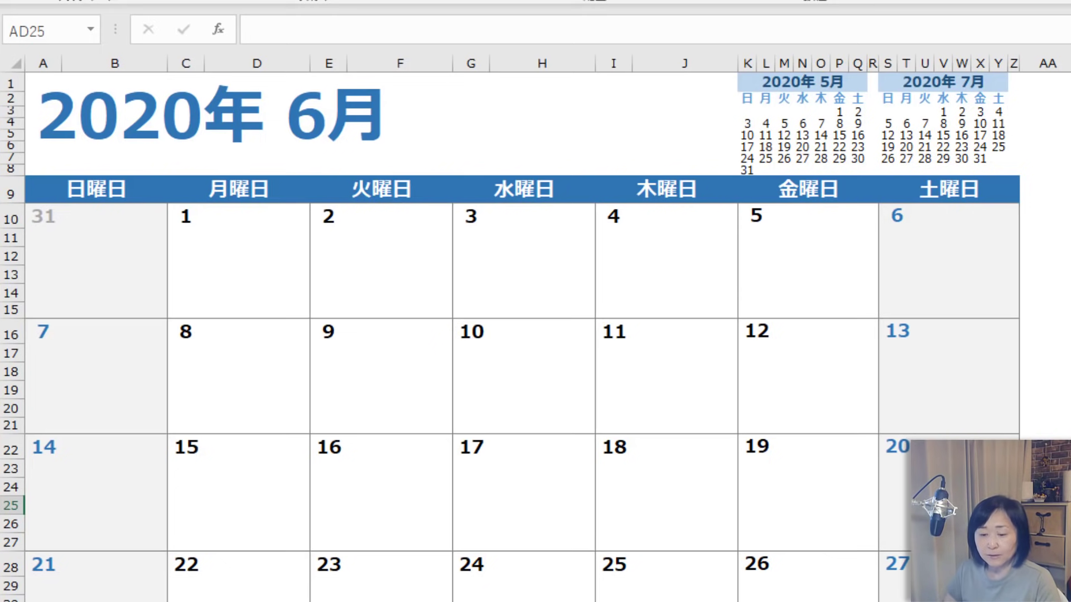
key(ctrl+Page_Down)
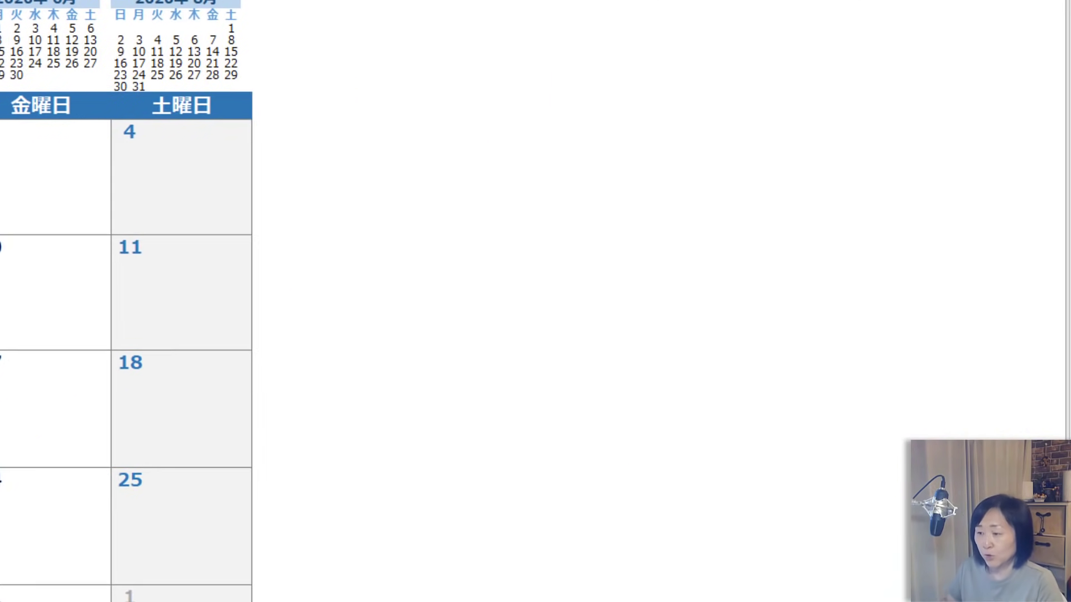
click(378, 127)
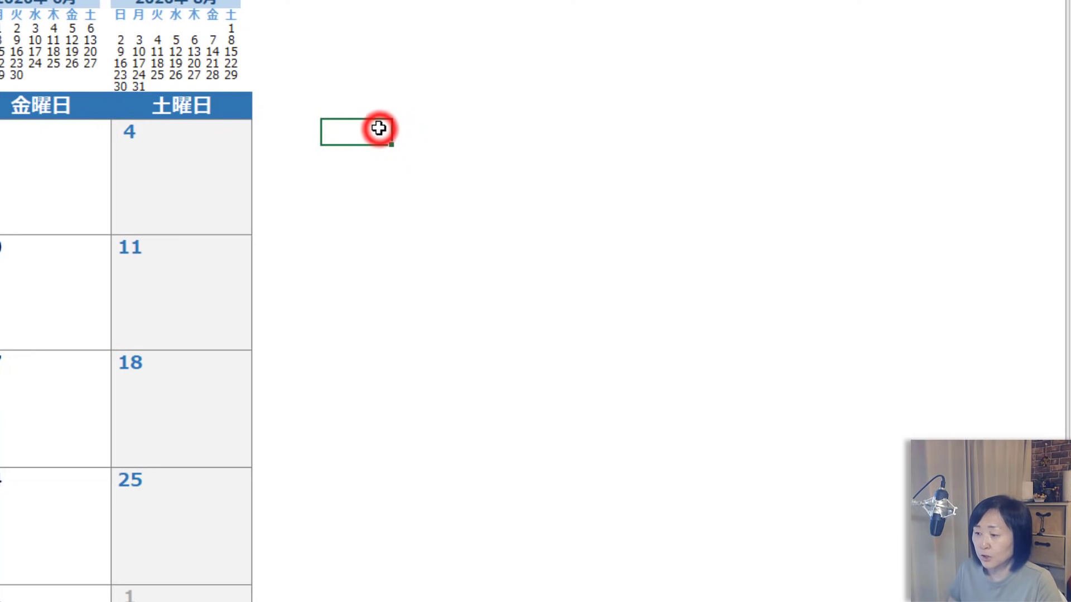
drag(359, 108, 1018, 527)
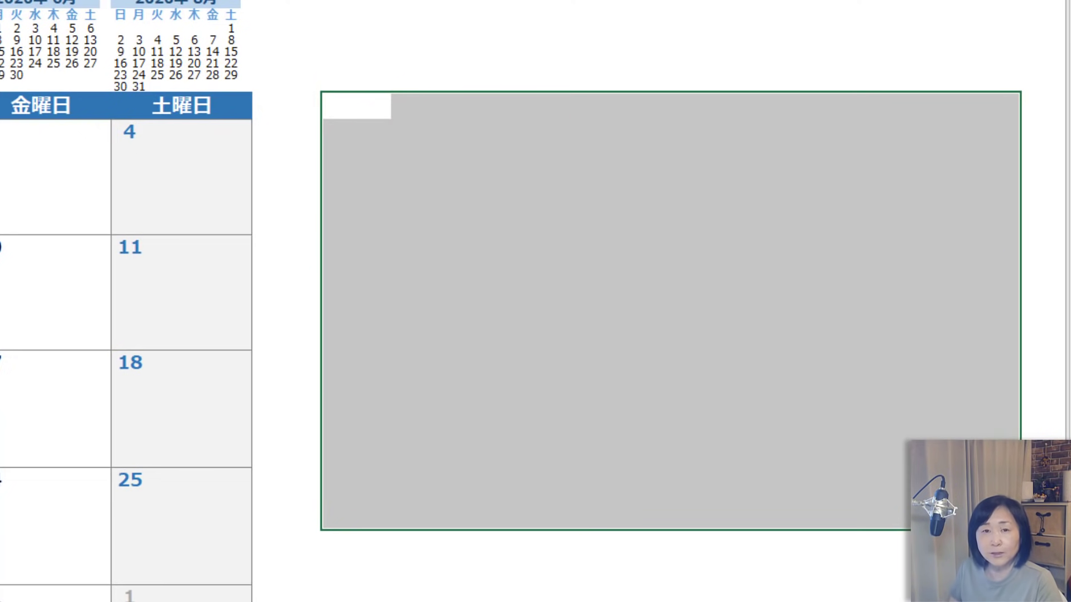
click(342, 105)
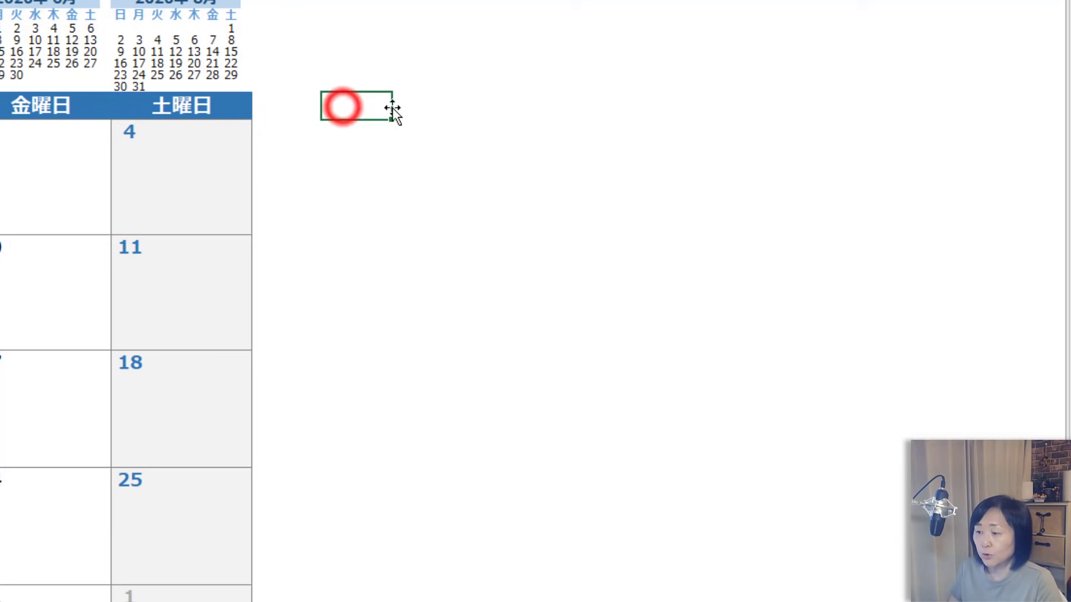
click(414, 106)
drag(444, 103, 948, 107)
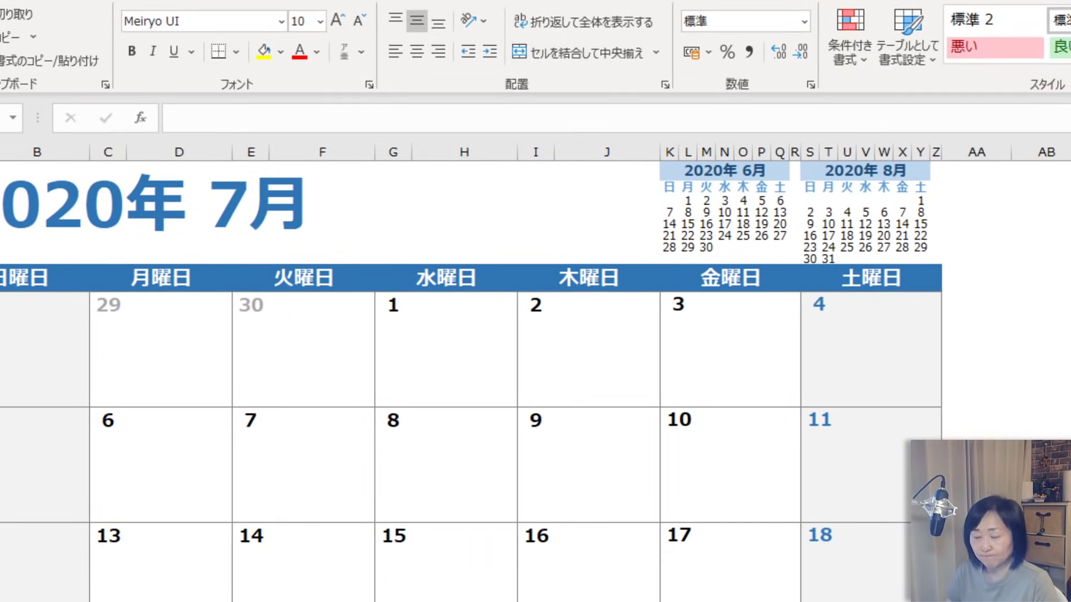
click(664, 294)
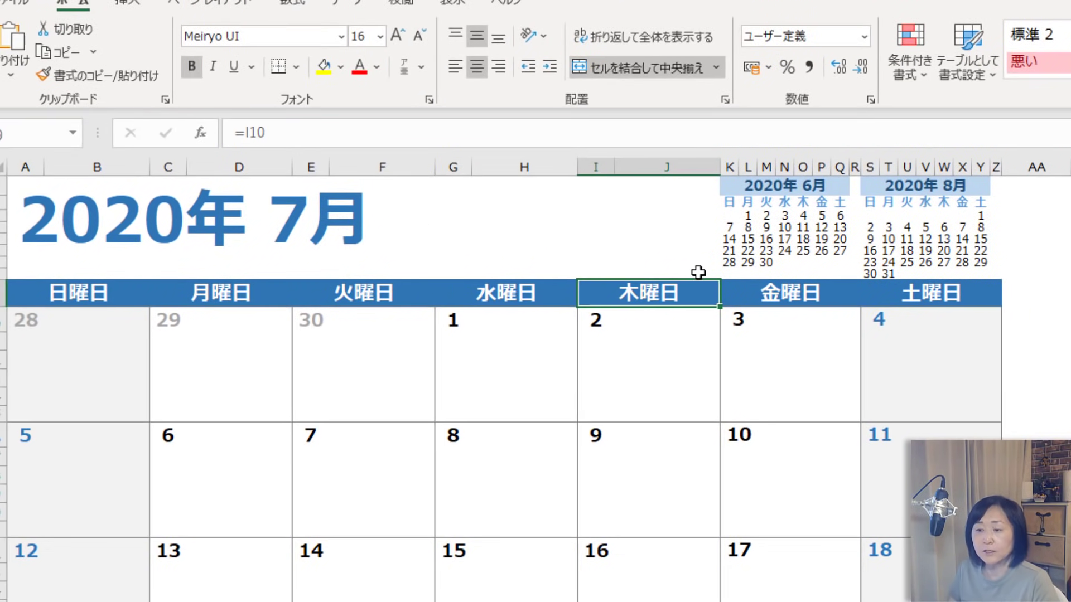
click(453, 316)
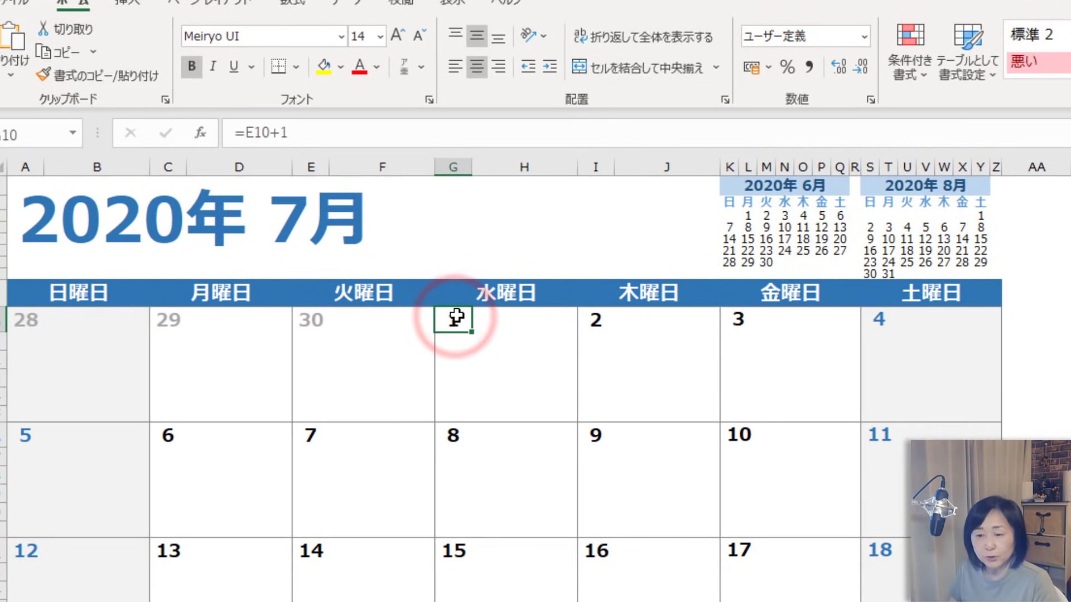
click(62, 226)
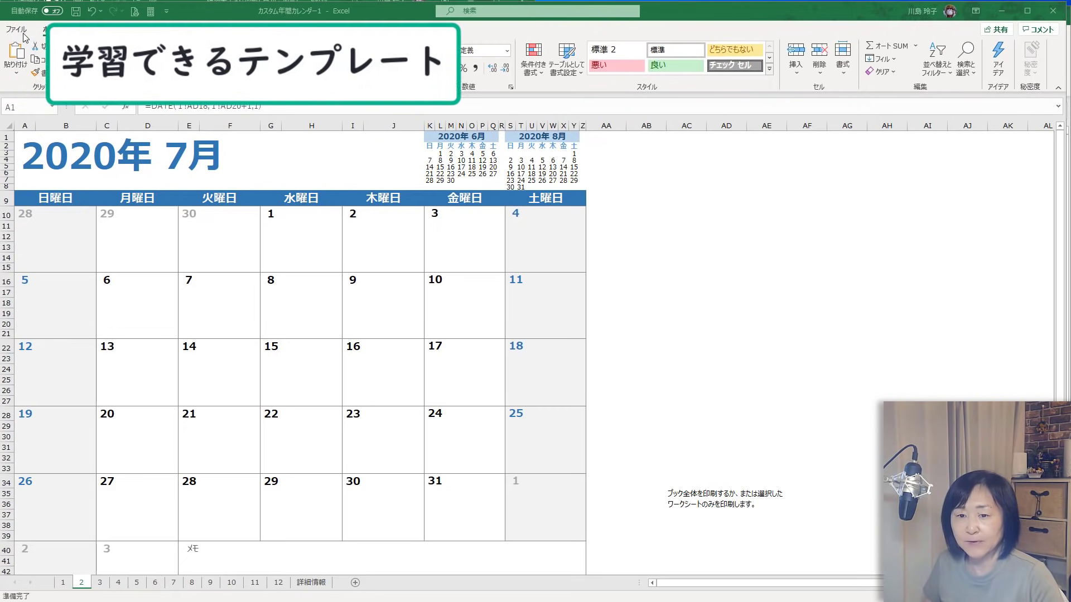
Create a new workbook from the Excel へようこそ tour template under File > 新規.
click(22, 33)
click(46, 79)
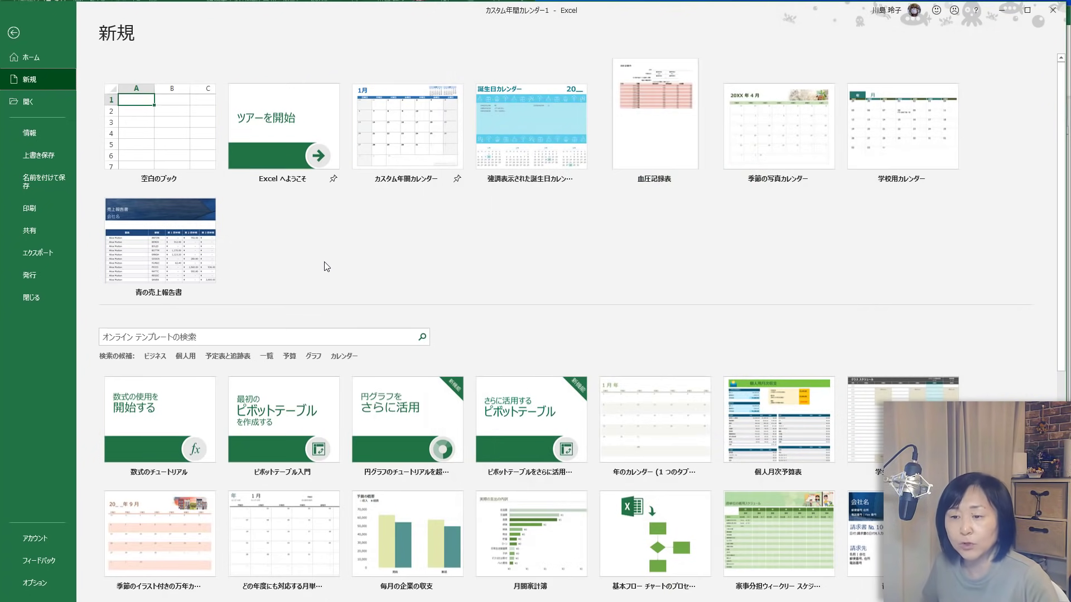
click(285, 150)
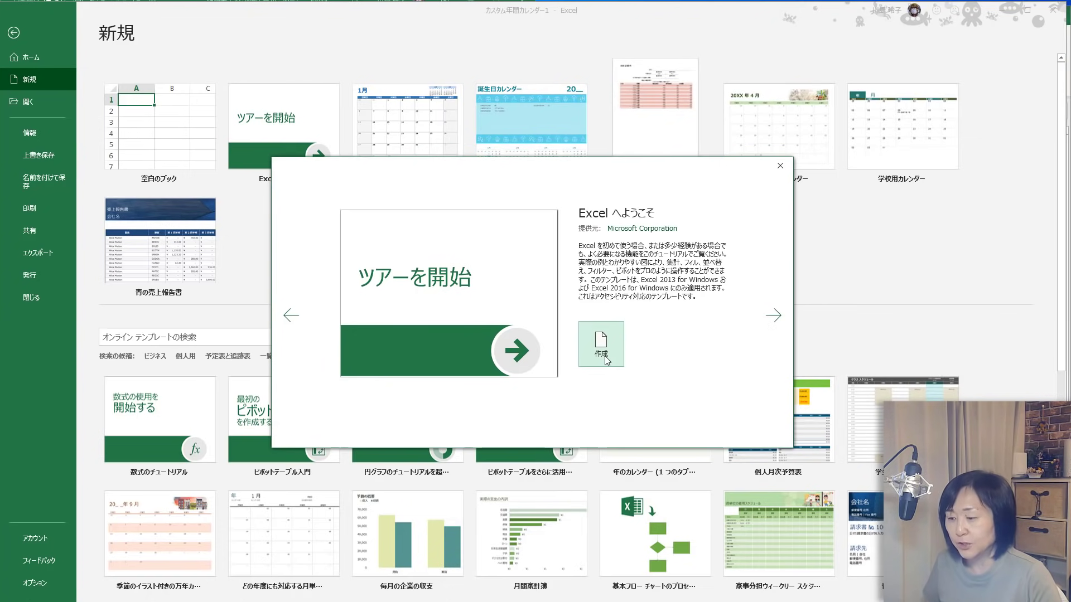
click(605, 356)
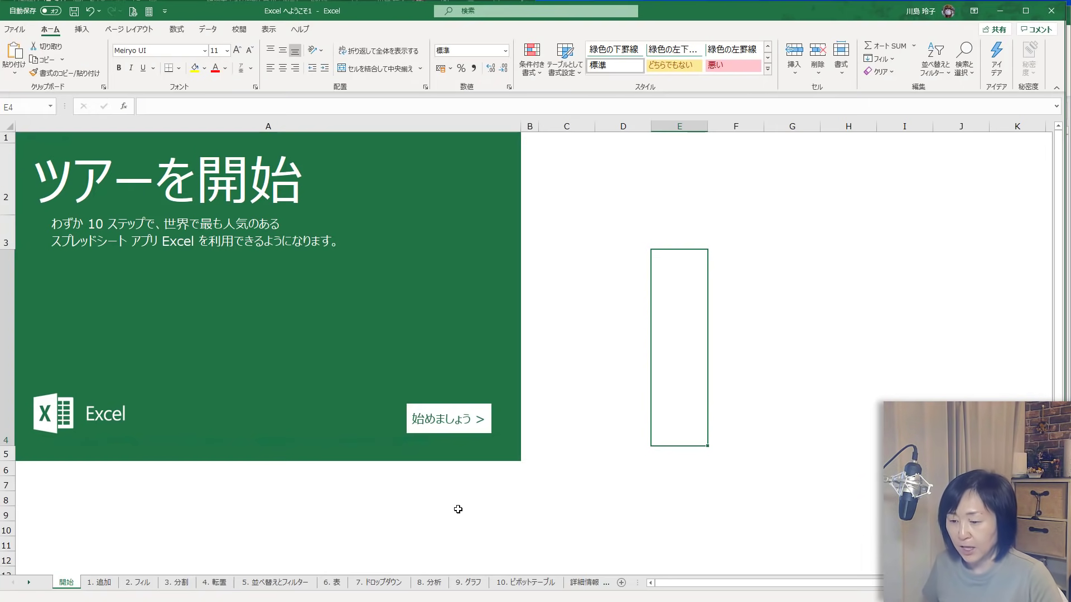
Start the tour and AutoSum the meat amounts into cell G8, giving 140.
click(455, 425)
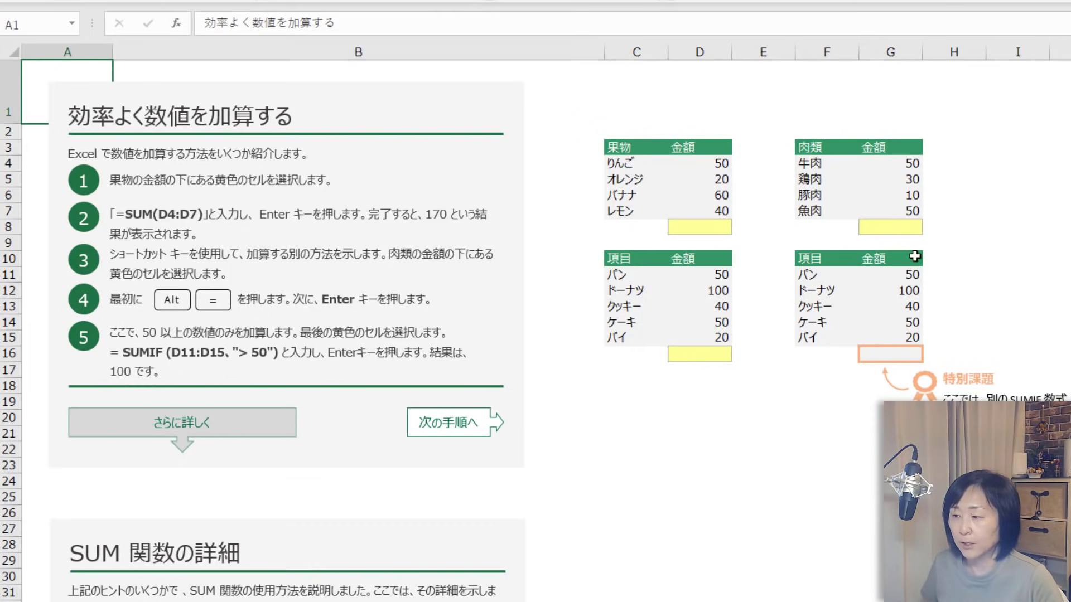
click(901, 227)
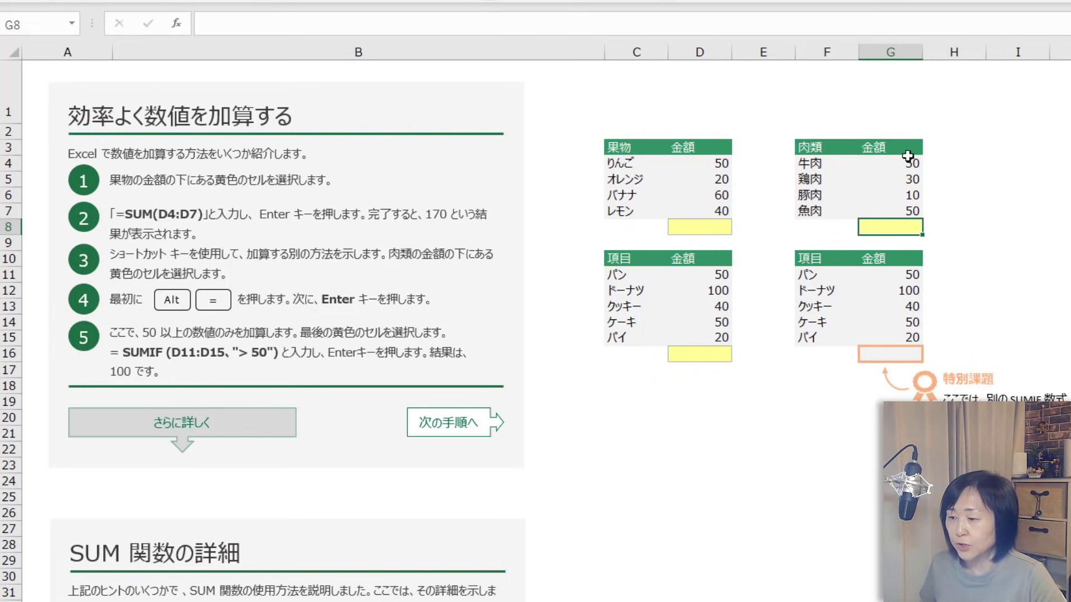
click(909, 226)
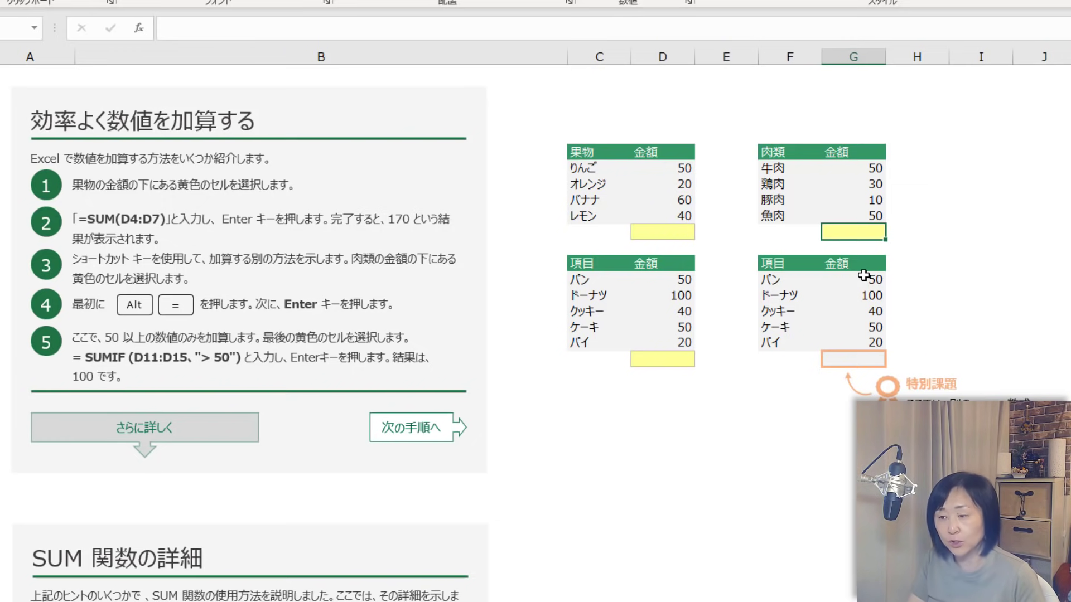
key(alt+equal)
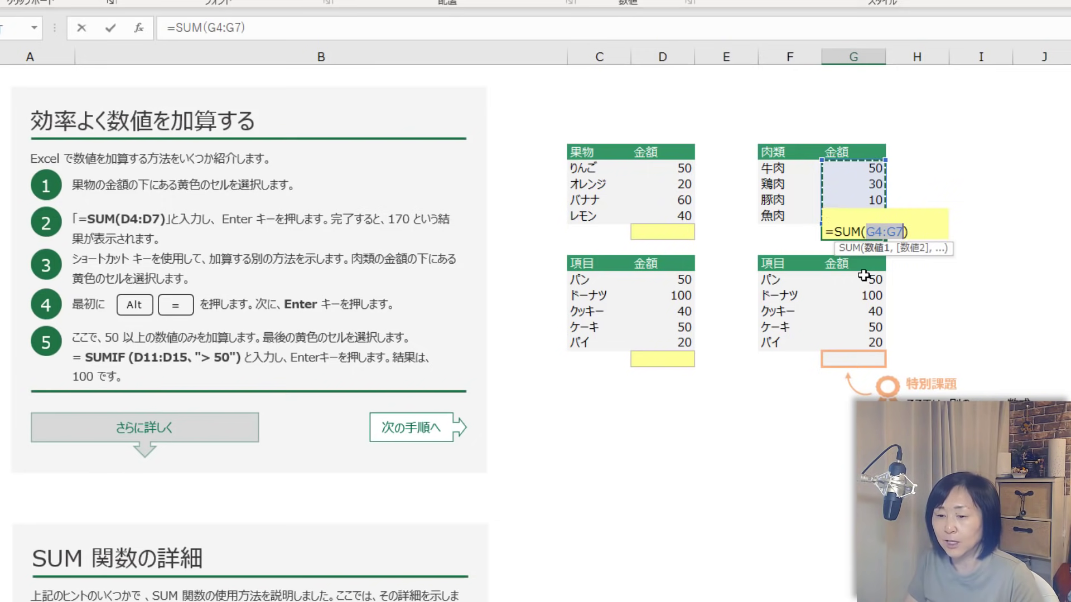
key(ctrl+Return)
key(Return)
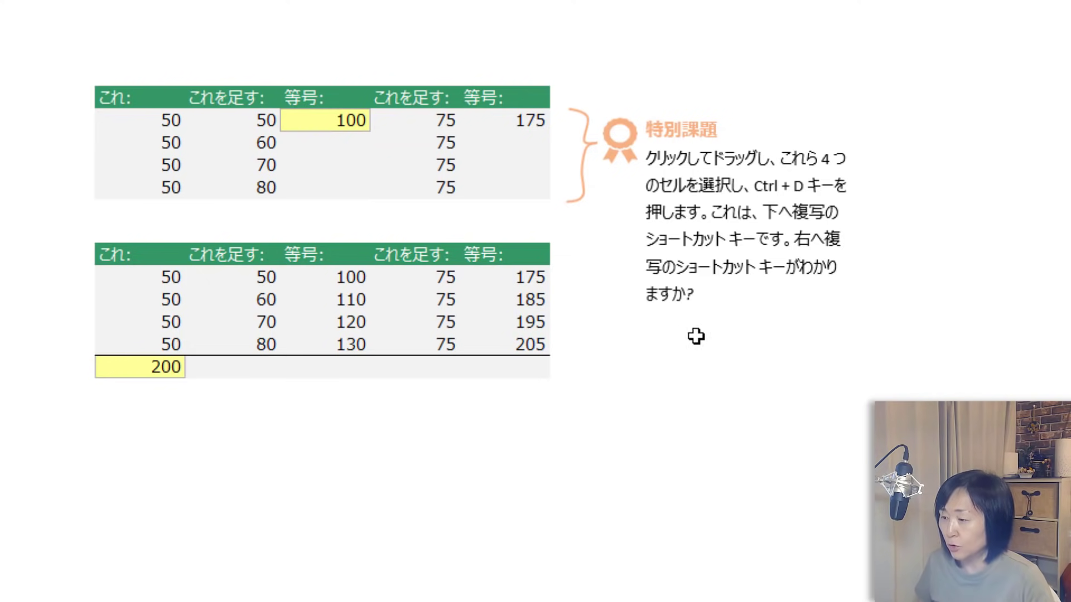
Fill the 175 formula down into the three empty cells below with Ctrl+D.
click(892, 392)
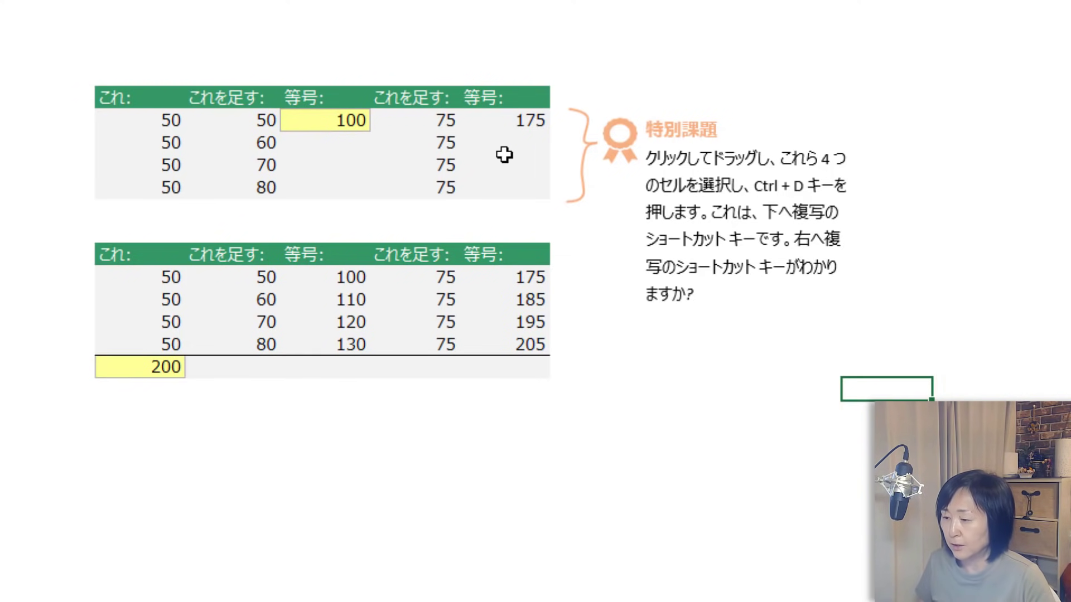
click(506, 117)
drag(505, 116, 505, 189)
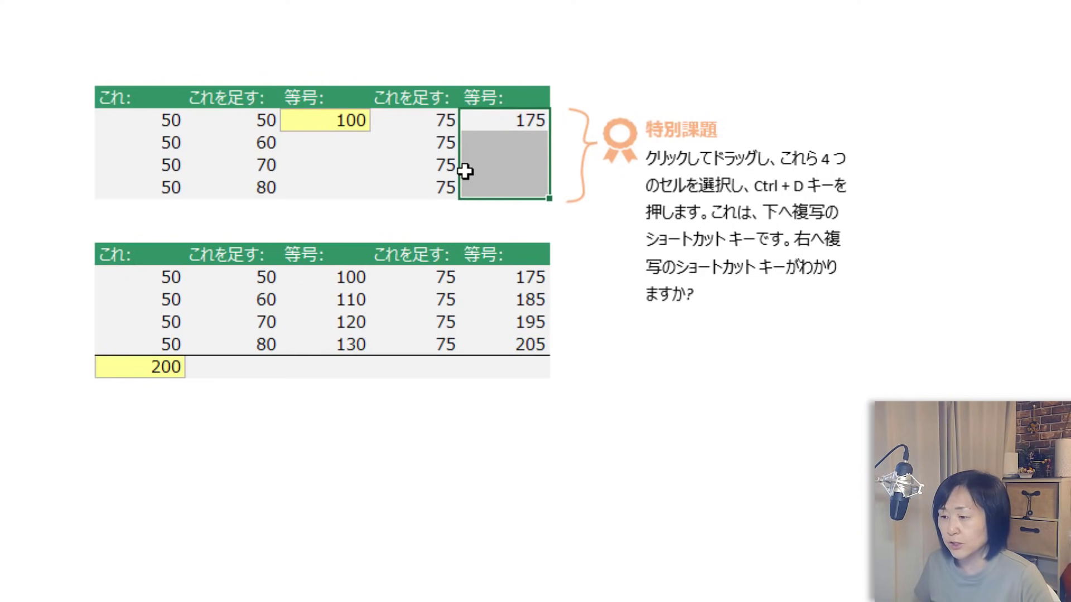
click(506, 123)
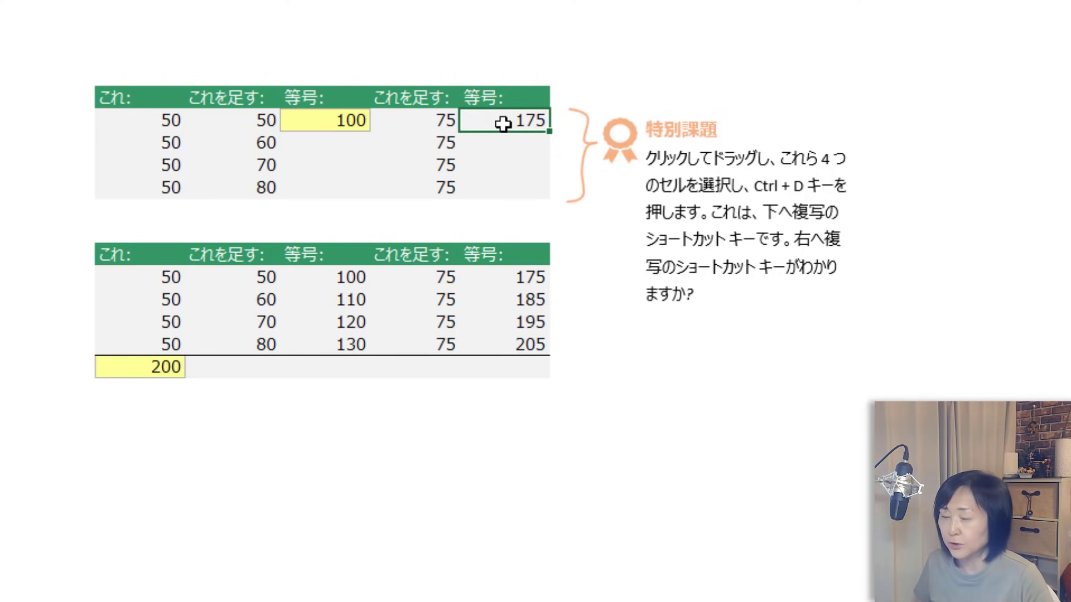
drag(504, 124, 504, 187)
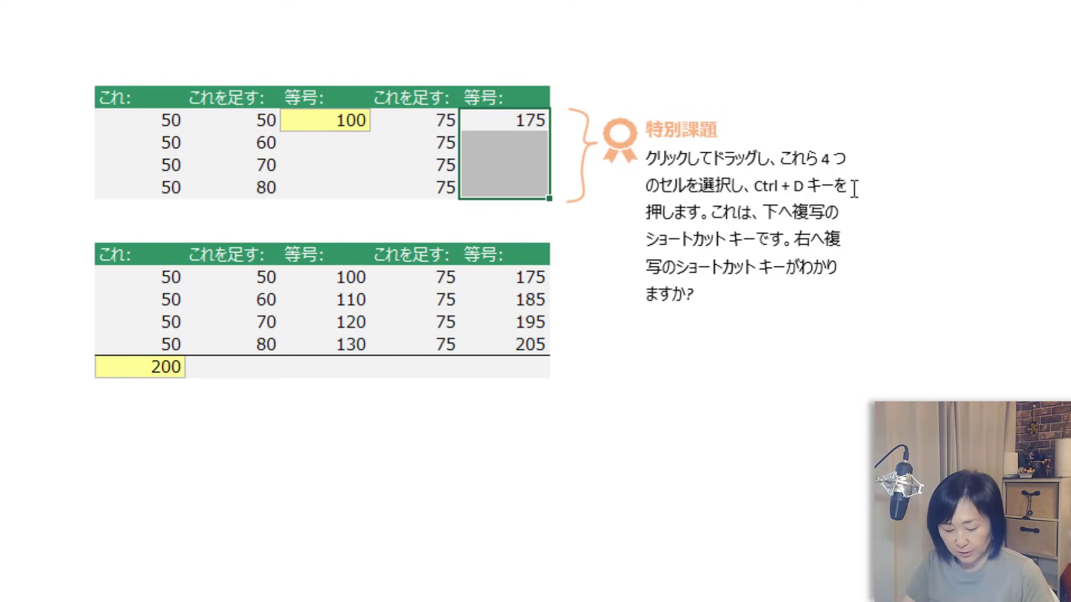
key(ctrl+d)
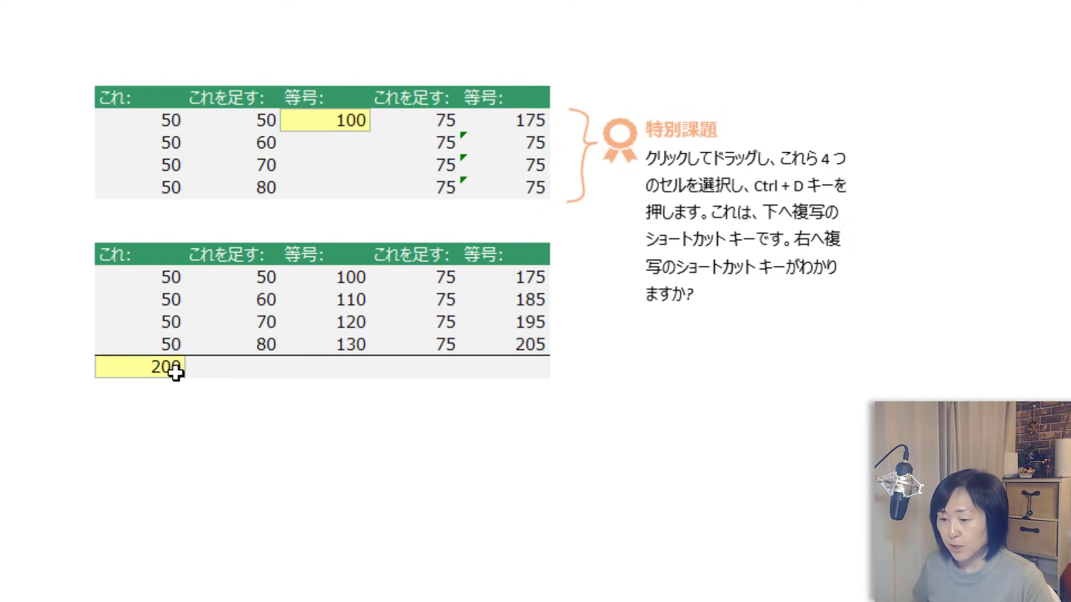
Select the 200 row across the lower table and click into the challenge note.
click(148, 370)
drag(148, 370, 546, 368)
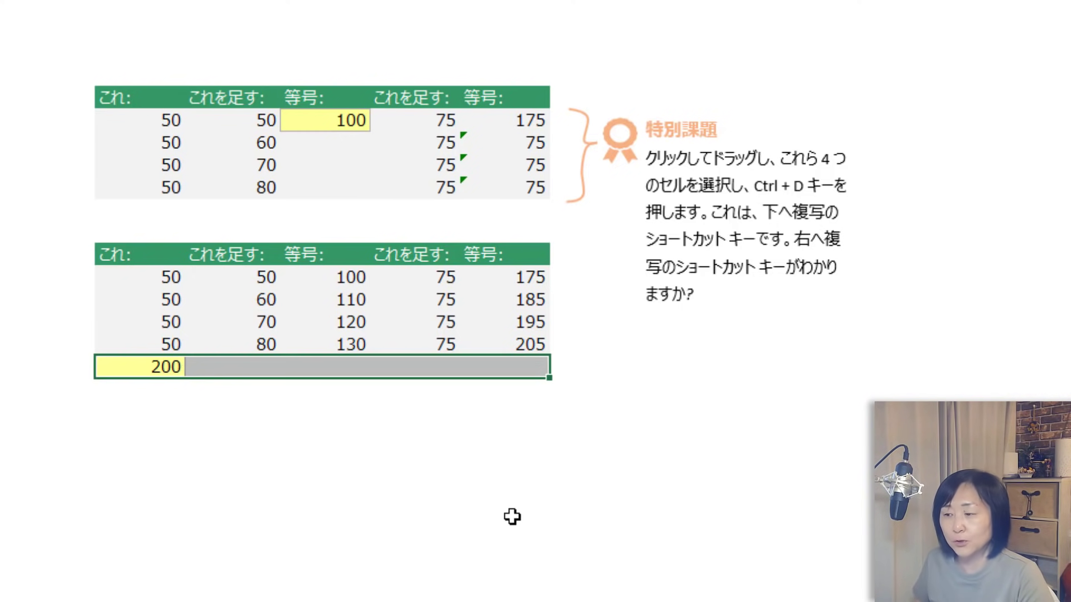
click(750, 229)
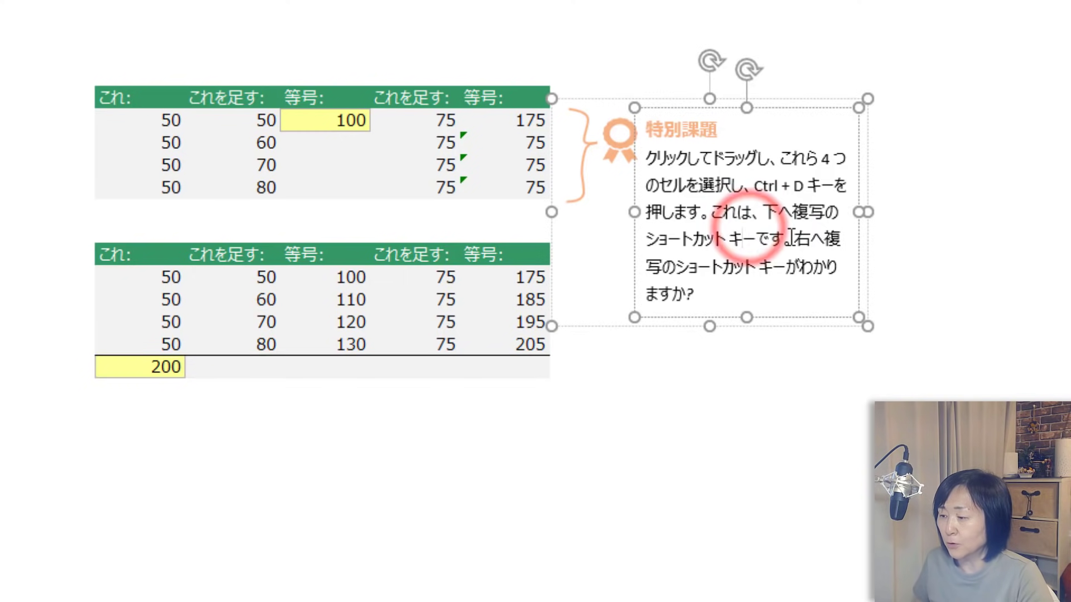
Run スマート検索 on the text box's question about copying to the right.
drag(793, 238, 798, 283)
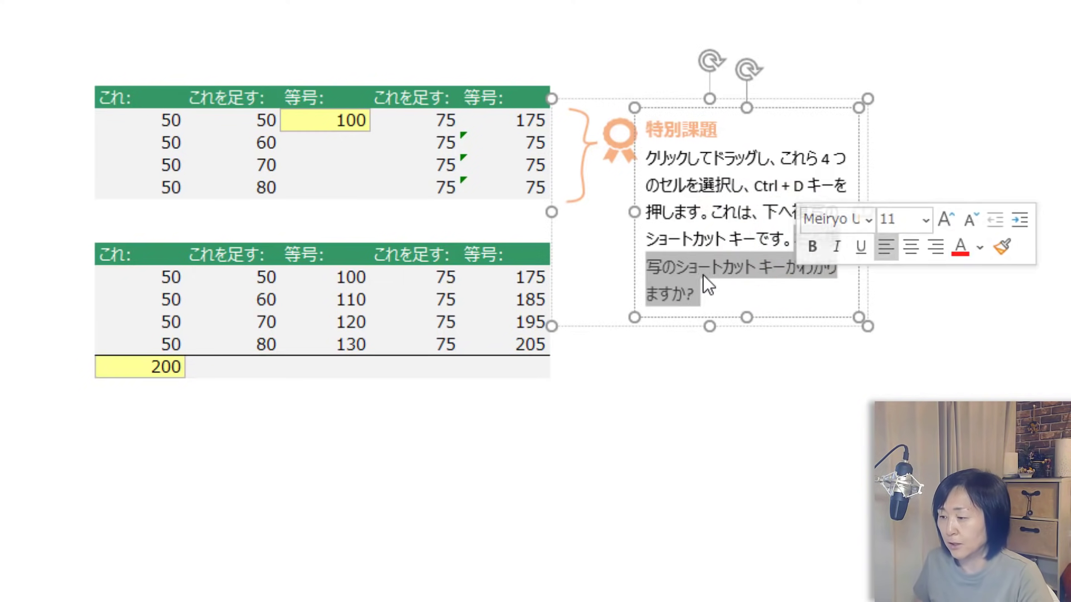
right_click(743, 264)
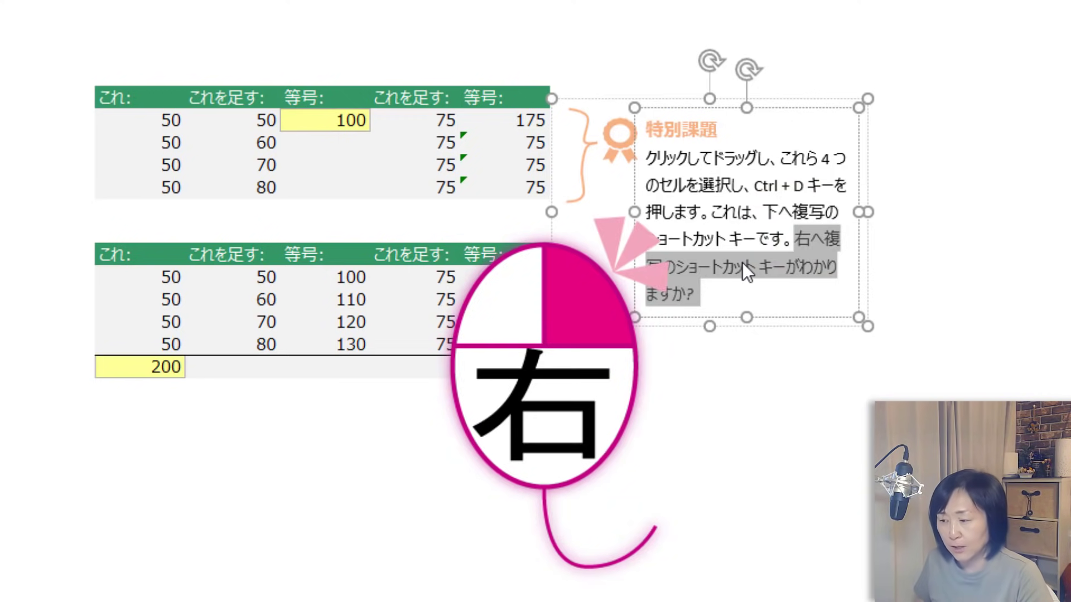
right_click(742, 262)
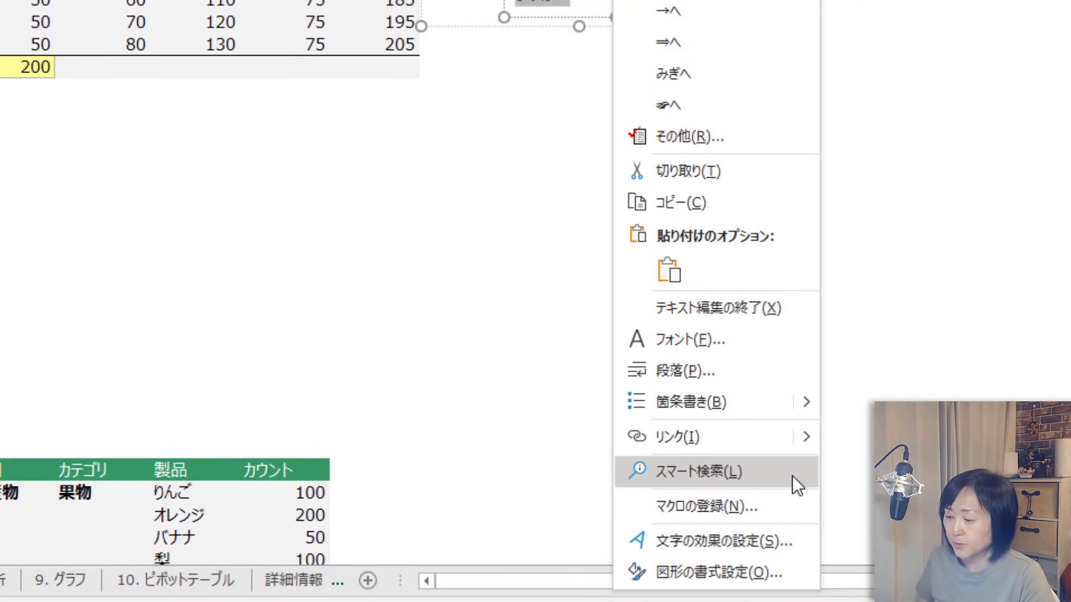
click(792, 475)
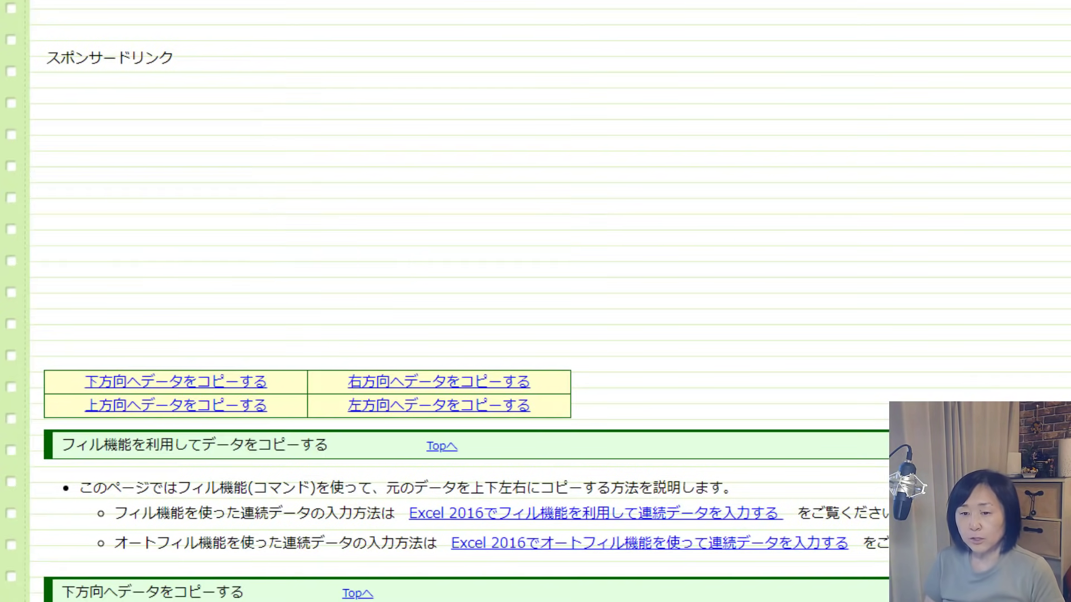
Find the 右方向へコピー section and highlight its Ctrl+R shortcut text.
scroll(822, 540, down, 5)
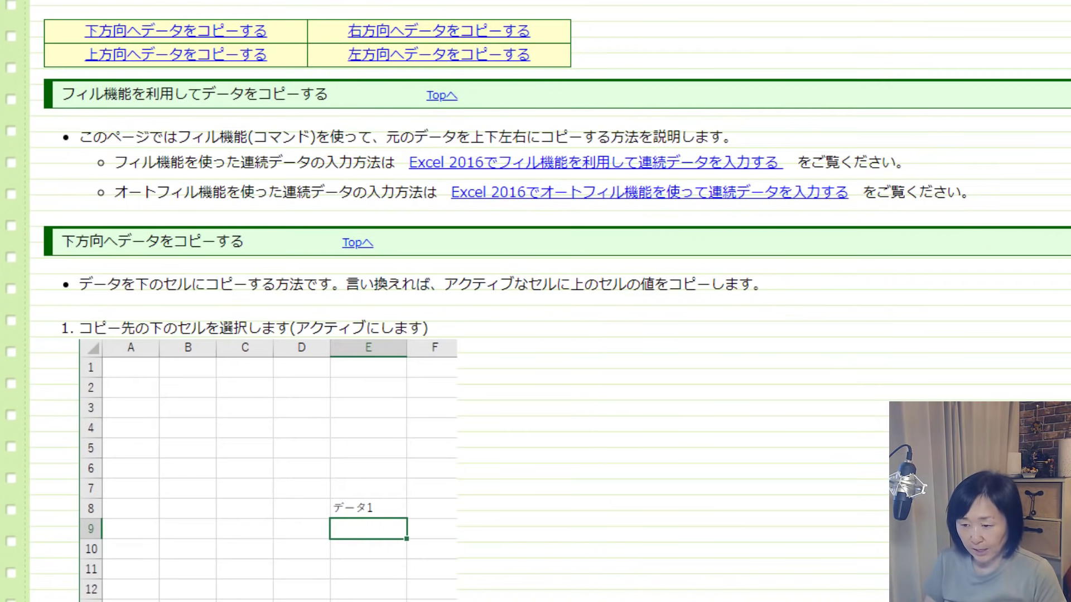
scroll(822, 540, down, 5)
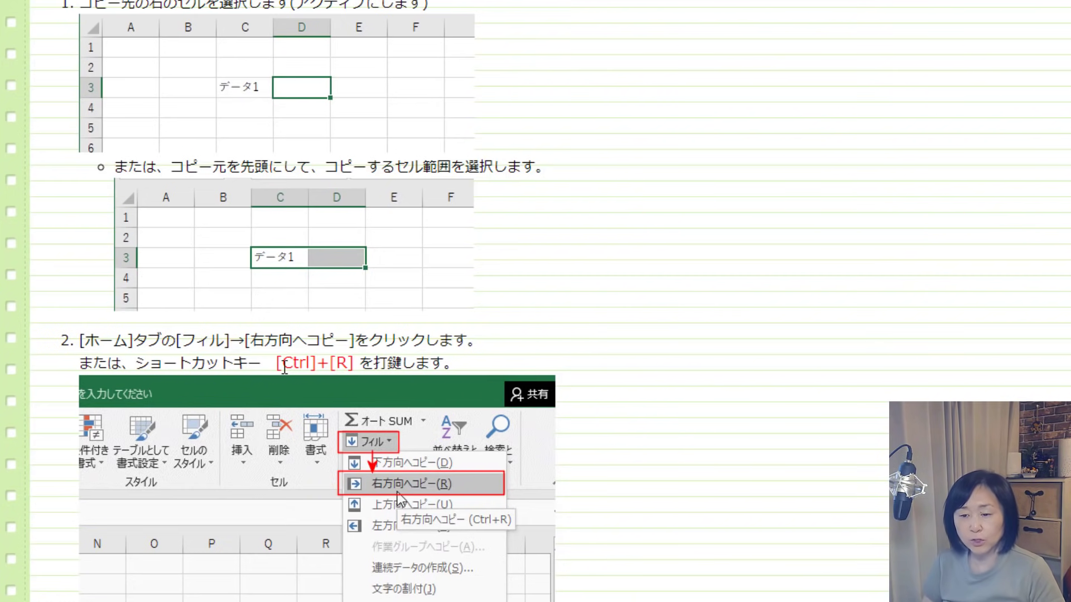
drag(276, 363, 358, 363)
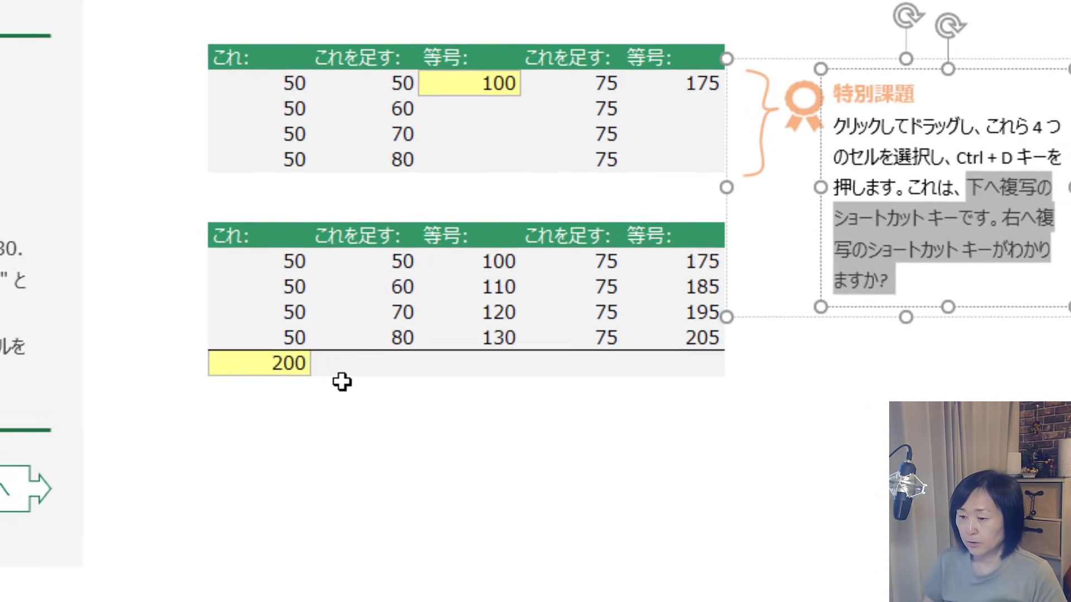
Copy the yellow 200 total across its row in the lower table with Ctrl+R.
click(705, 353)
drag(270, 364, 667, 363)
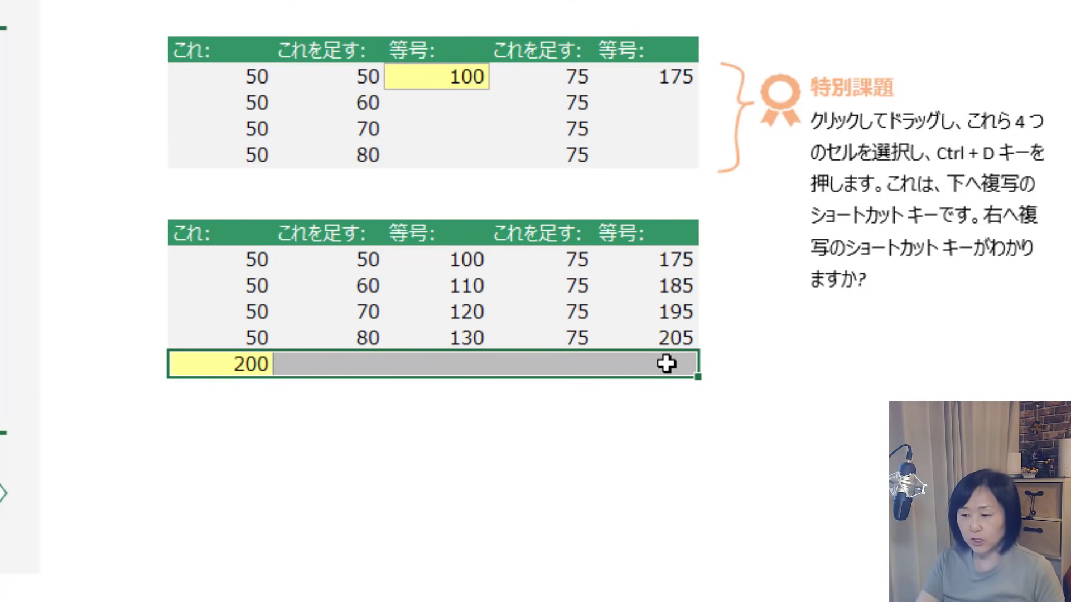
key(ctrl+r)
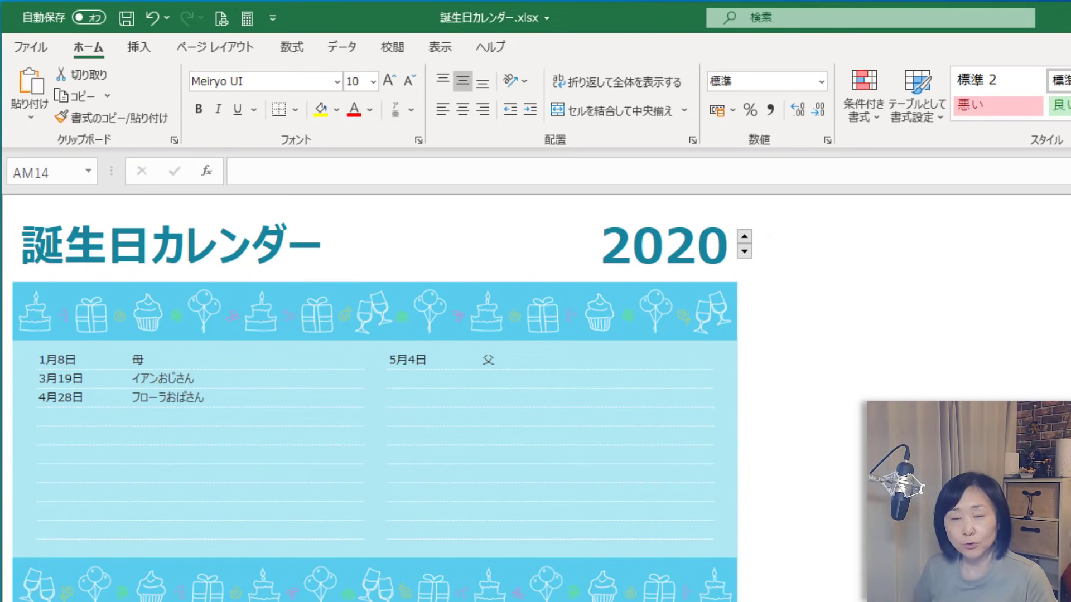
Check the text colour palette without changing it, then browse the Page Layout theme gallery.
click(370, 109)
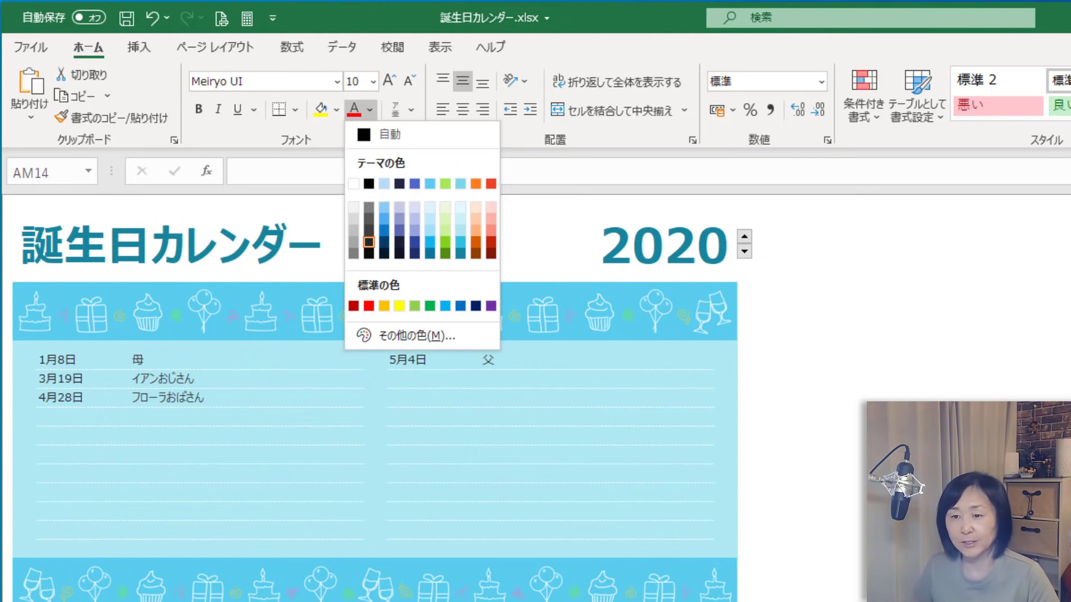
key(Escape)
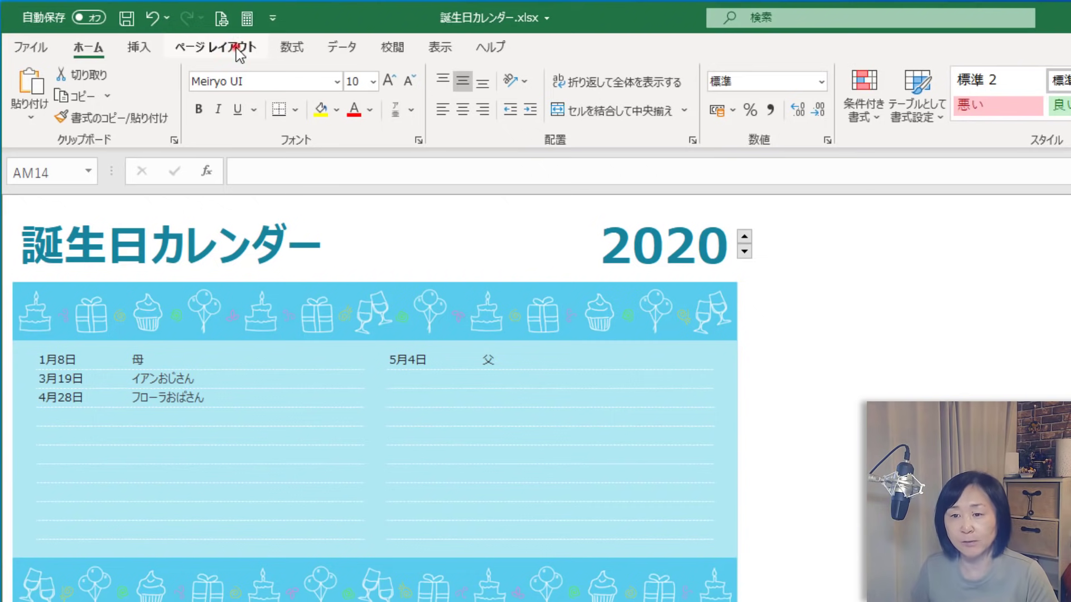
click(238, 50)
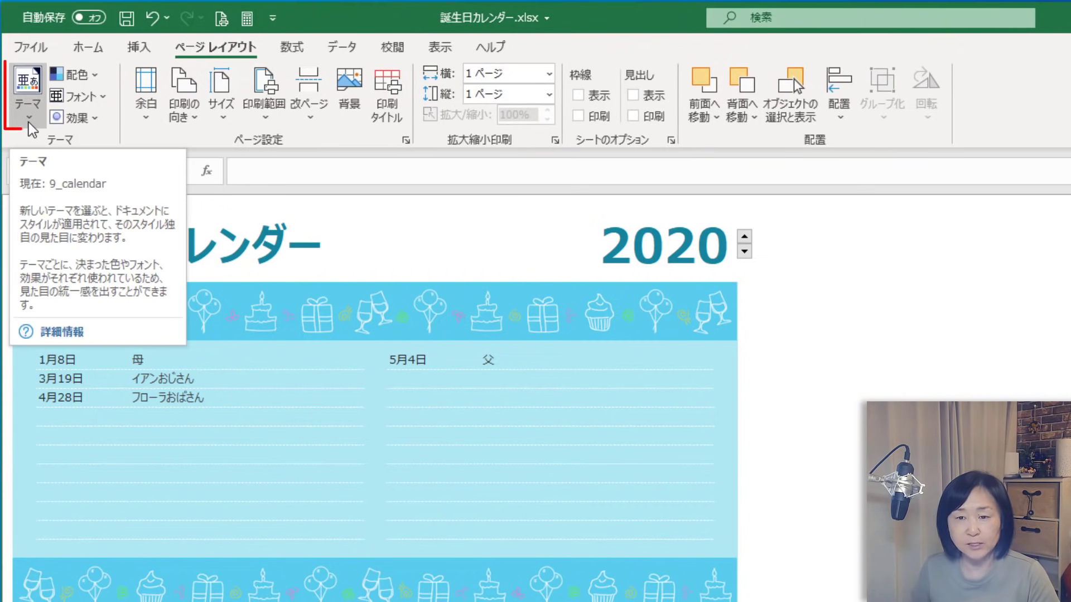
click(32, 117)
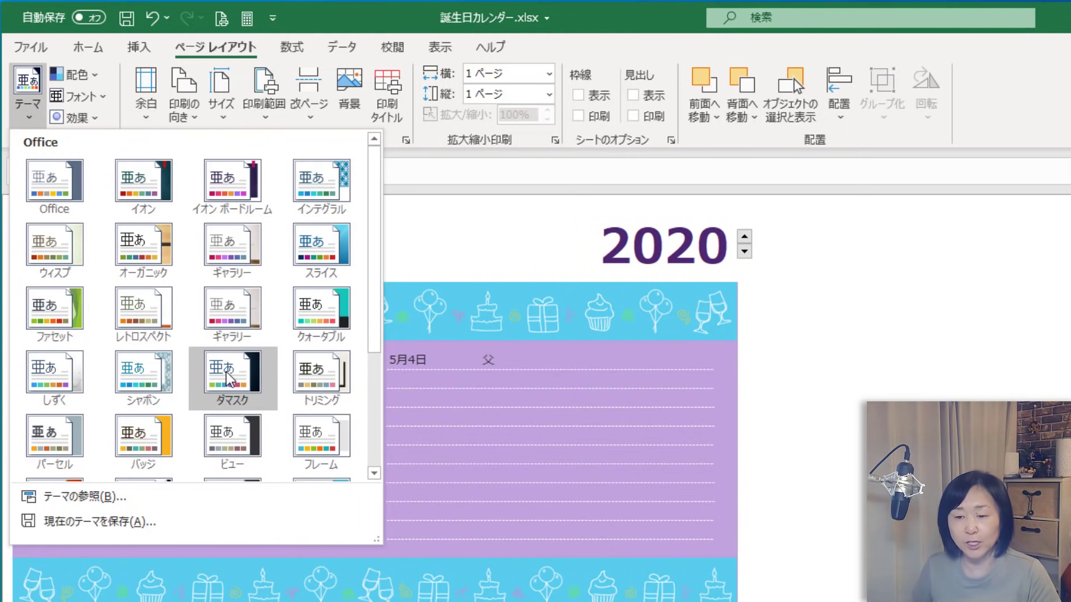
scroll(383, 321, down, 3)
scroll(375, 316, up, 3)
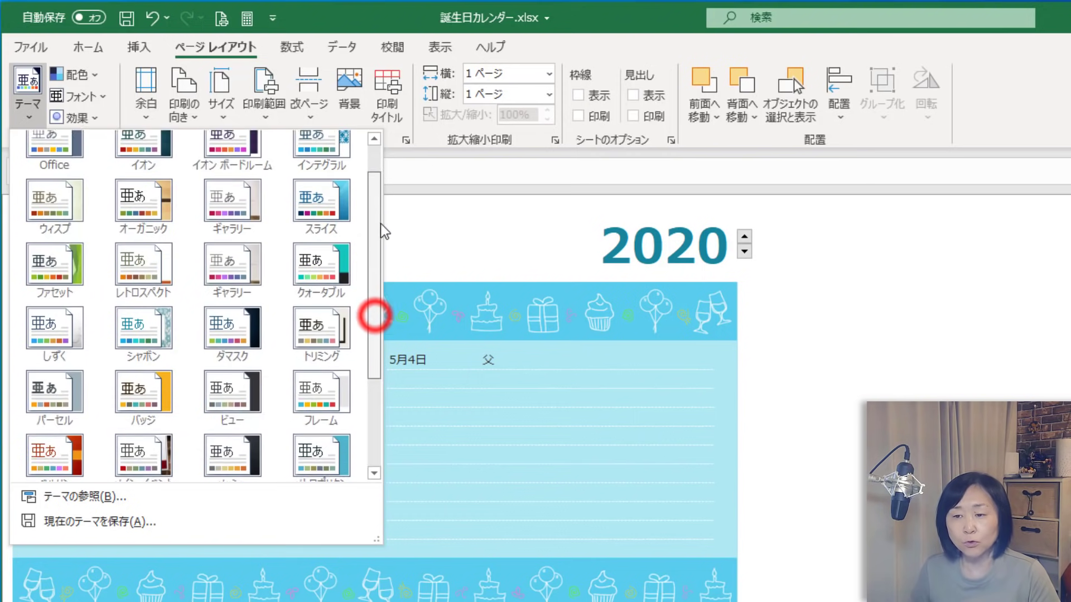
scroll(375, 316, down, 3)
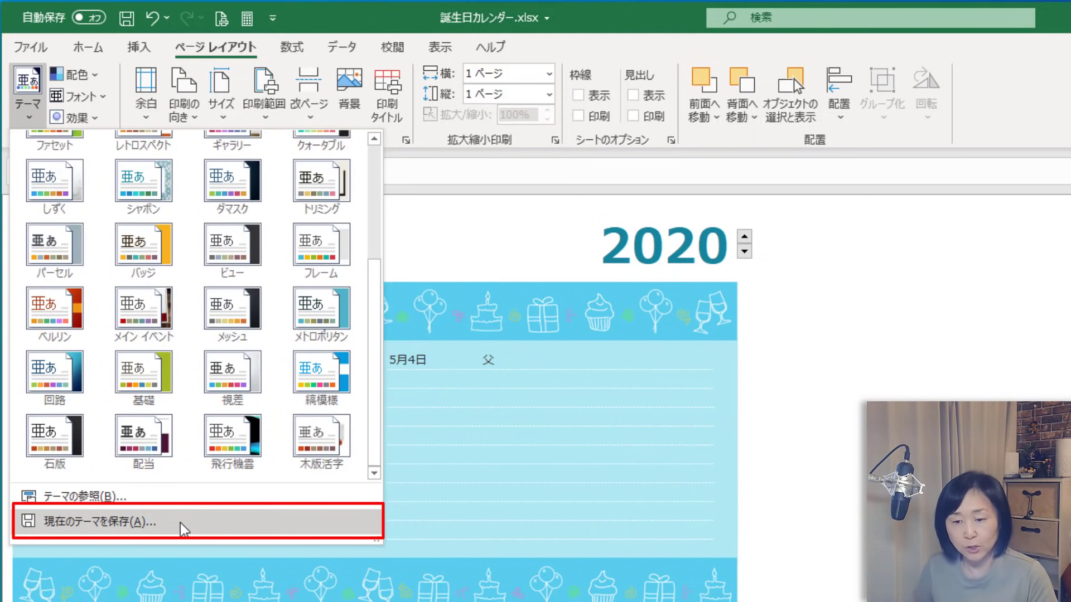
Save the current theme to Document Themes under the new file name 私のテーマ.
click(183, 527)
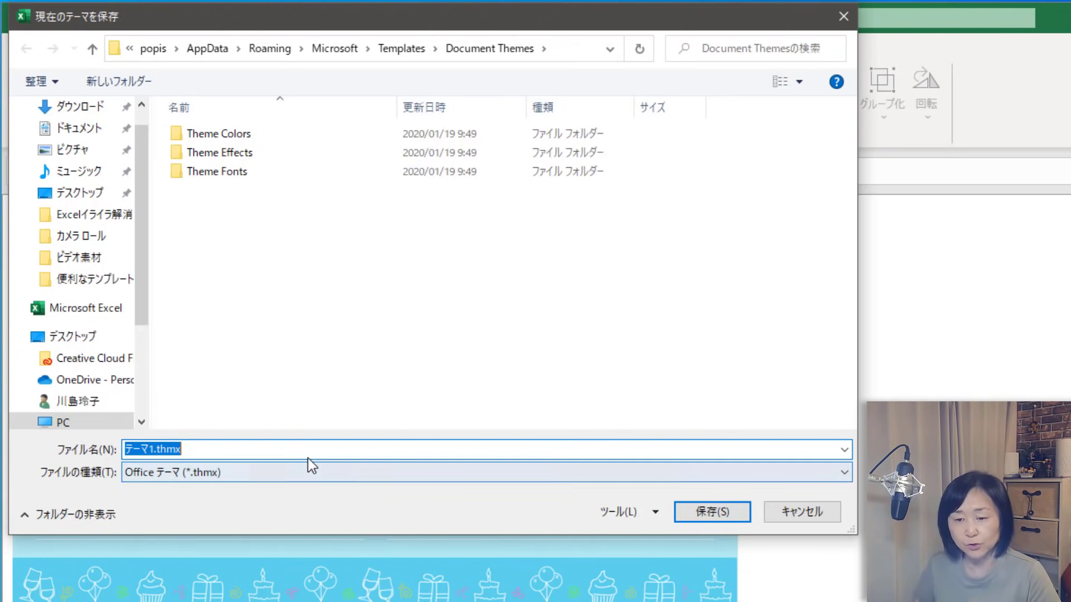
key(BackSpace)
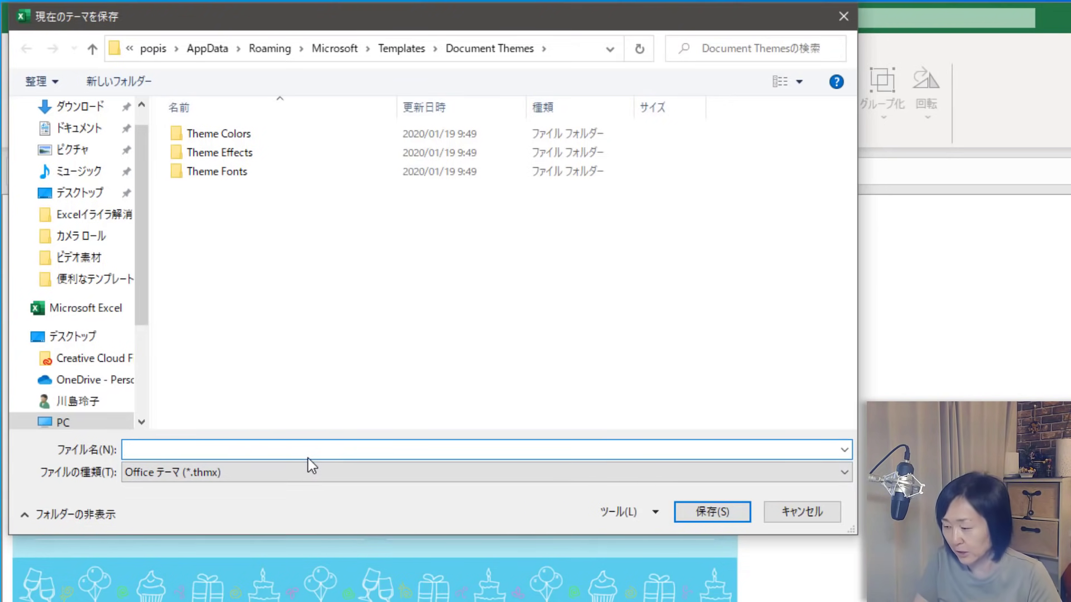
text(watashi)
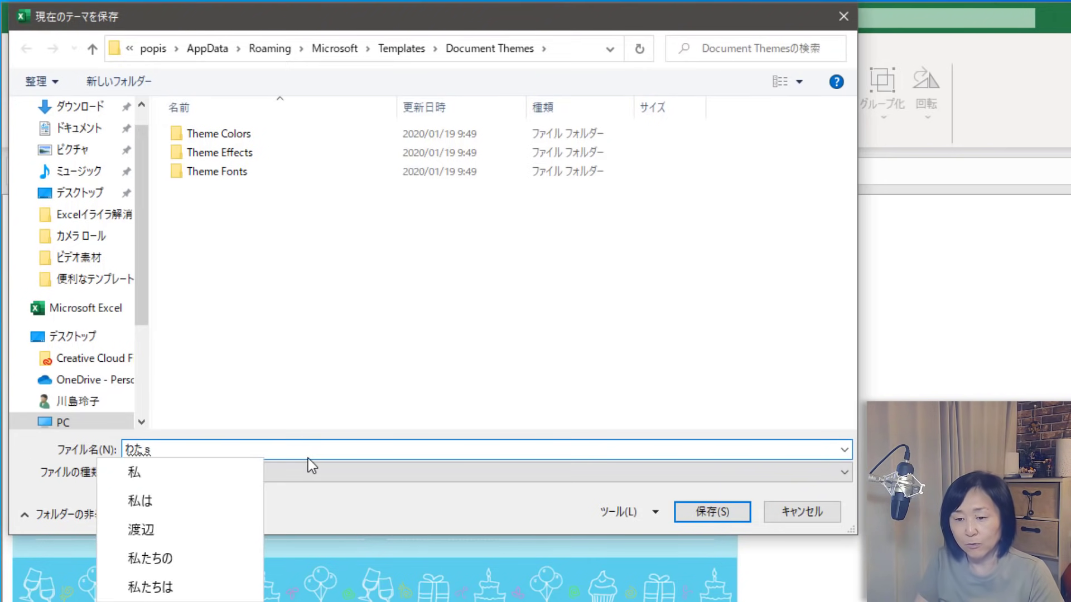
key(Return)
text(note)
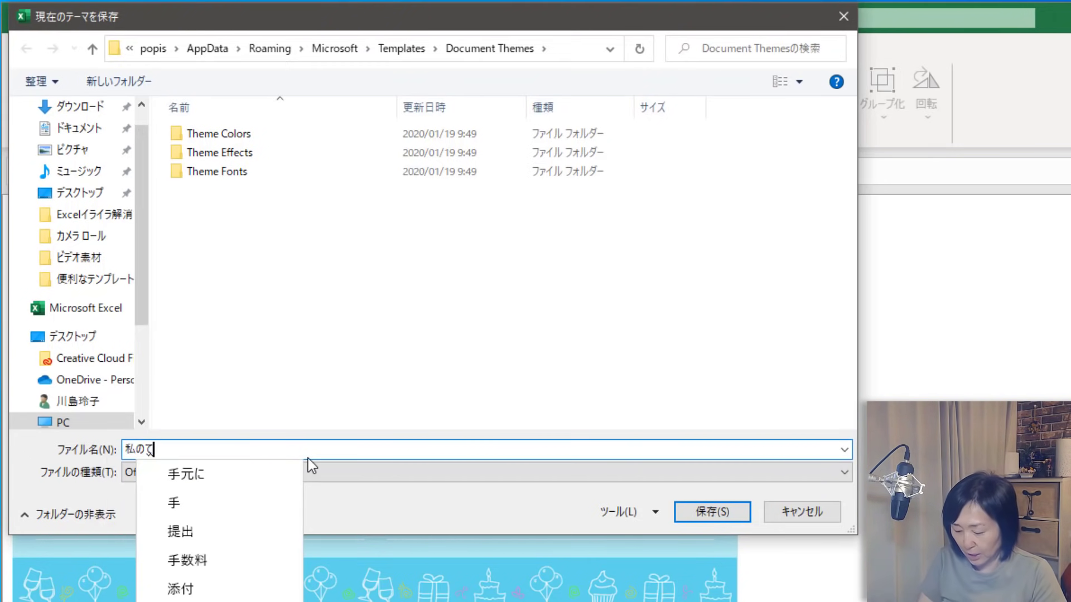
text(-ma)
key(space)
key(Return)
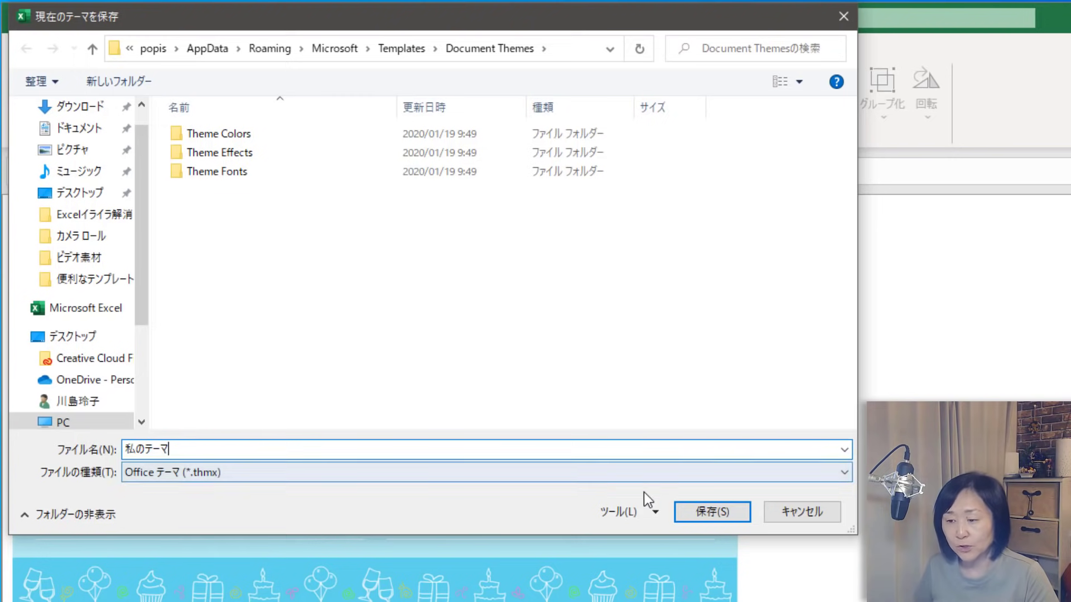
click(701, 512)
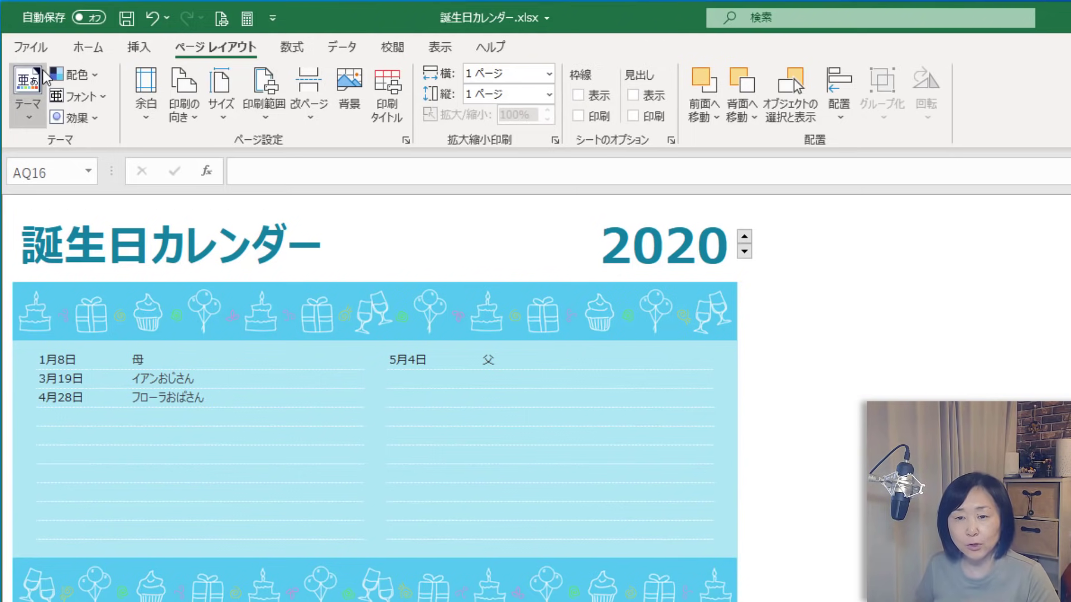
Create a new blank workbook, select H17, and check its default font colours.
click(39, 46)
click(242, 180)
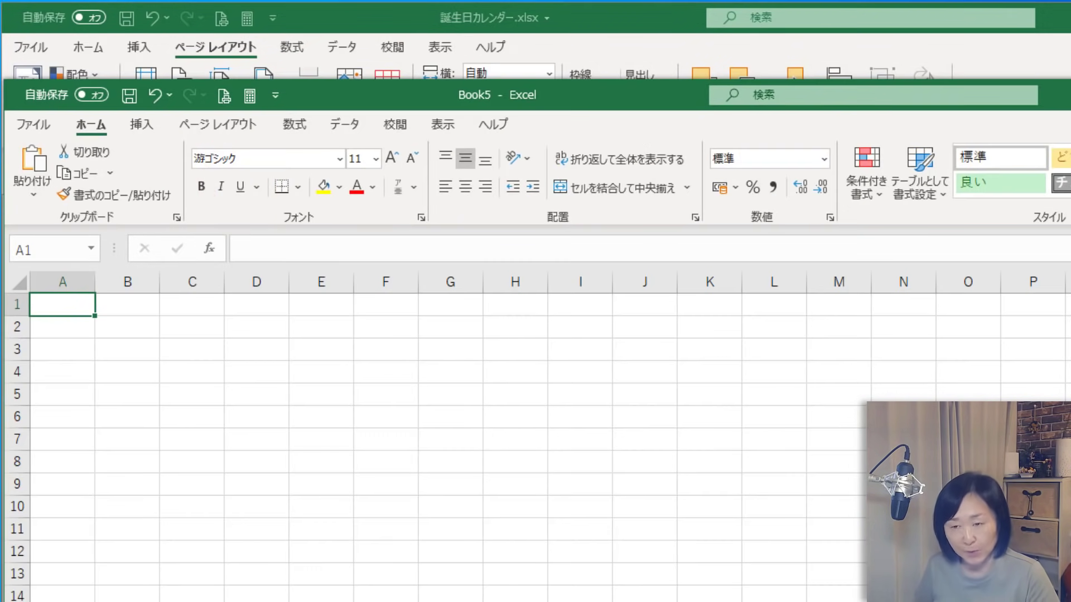
click(515, 599)
click(372, 187)
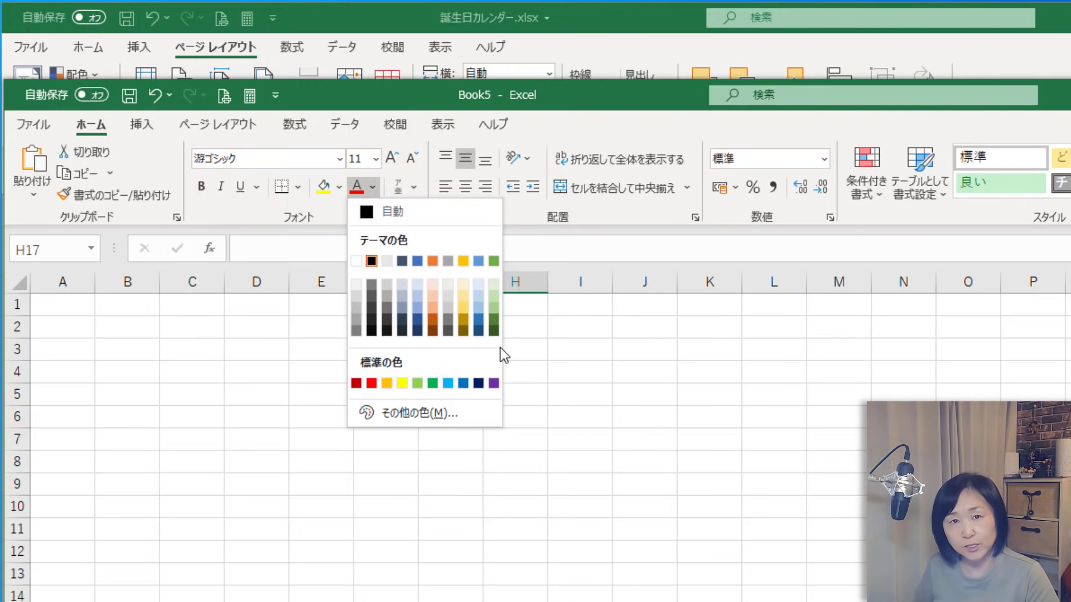
click(623, 346)
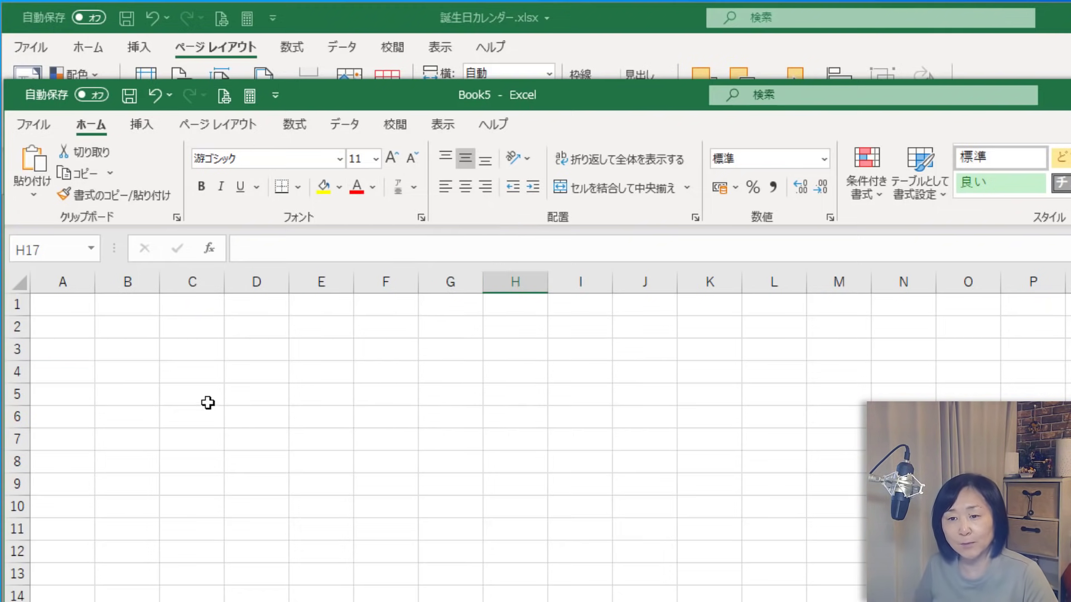
Apply the custom theme 私のテーマ and check the resulting font colour palette.
click(235, 127)
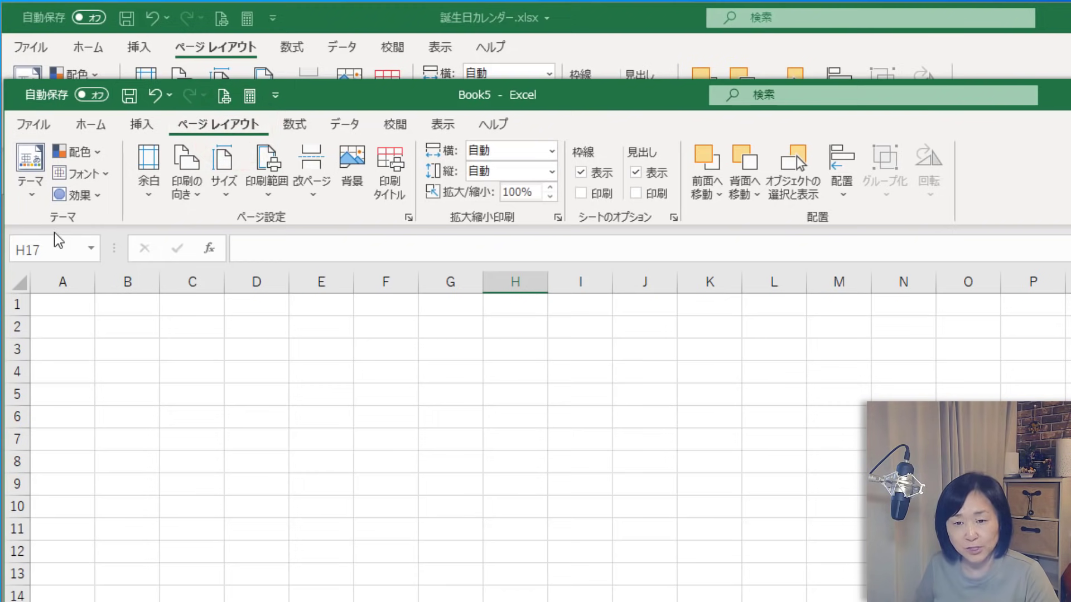
click(28, 197)
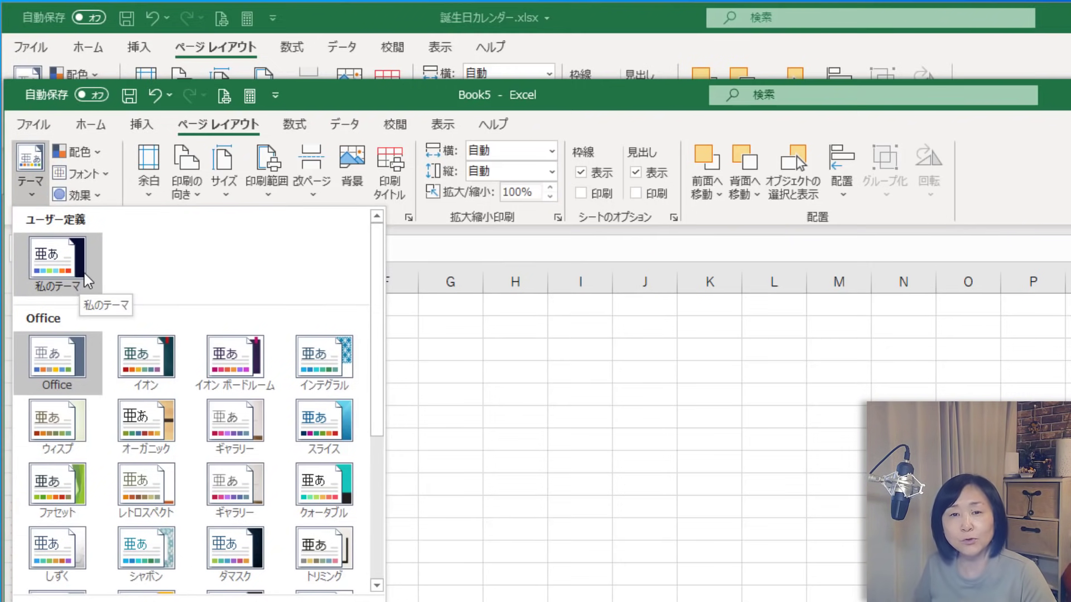
click(58, 270)
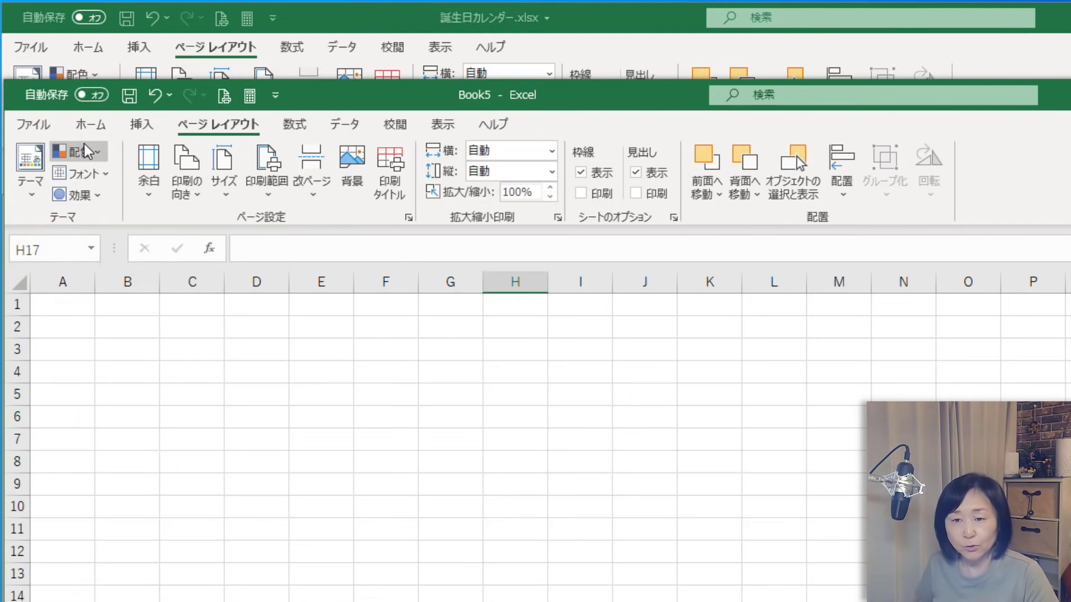
click(90, 125)
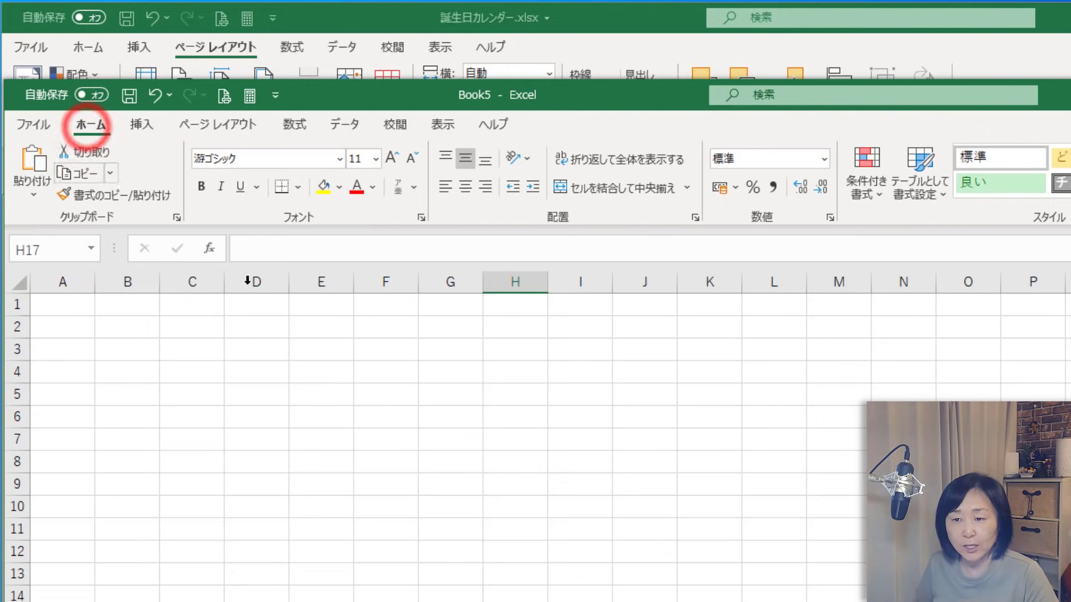
click(372, 188)
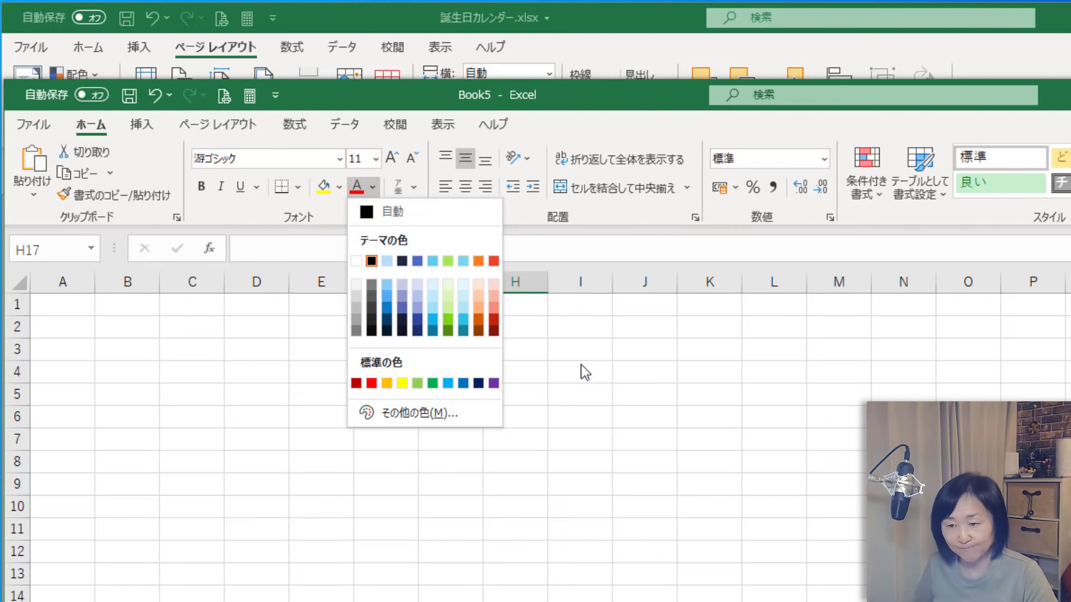
click(790, 424)
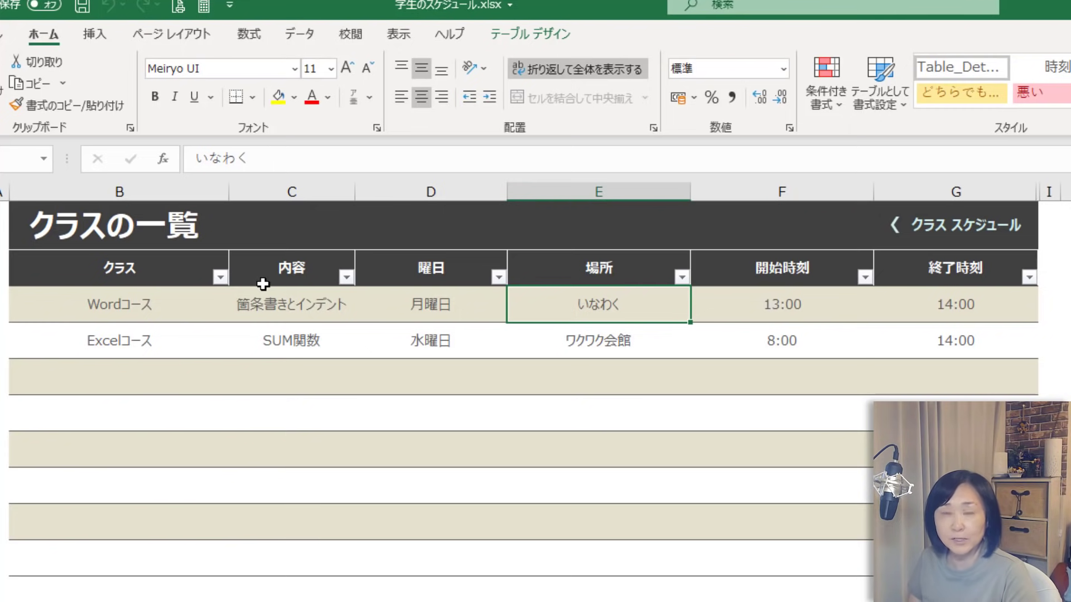
Select the Wordコース cell and its 月曜日 day cell in the クラスの一覧 sheet.
click(129, 312)
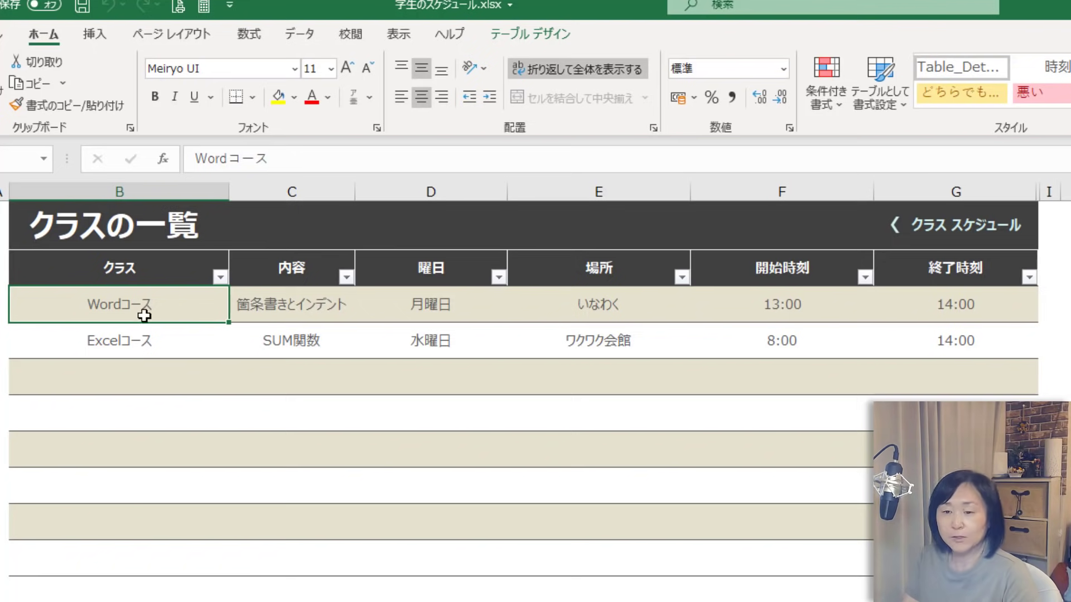
click(431, 304)
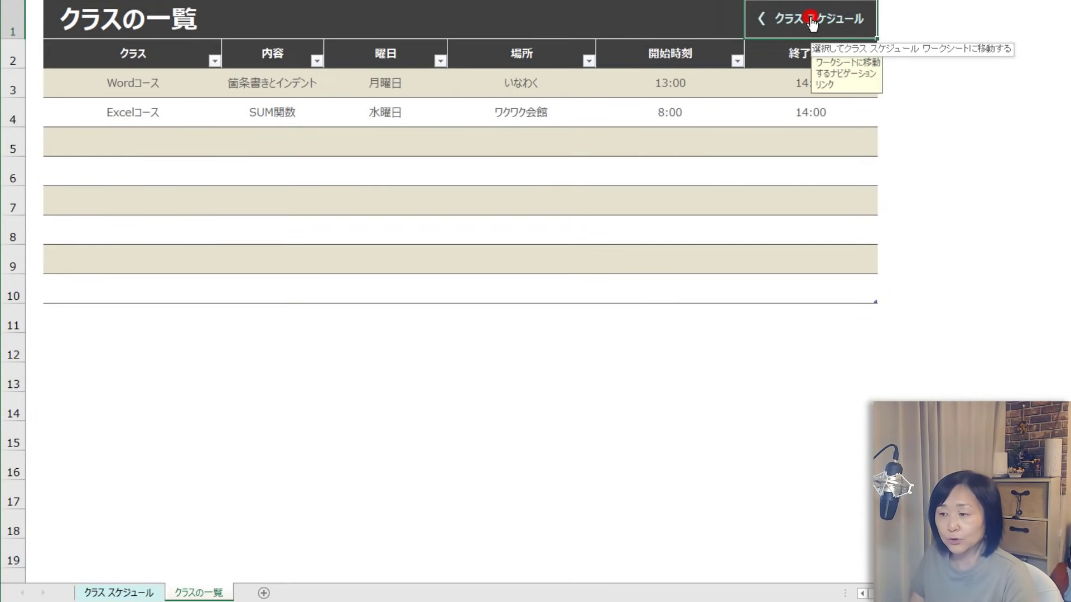
On the クラス スケジュール sheet, scroll down to the Monday 13:00 class block and back.
click(812, 21)
click(697, 275)
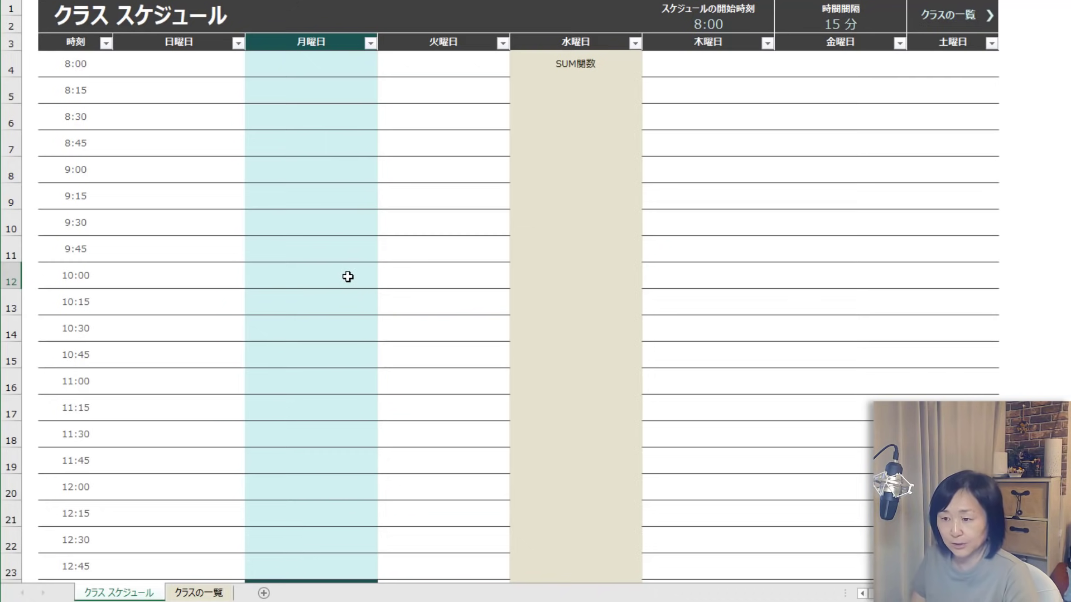
scroll(588, 372, down, 4)
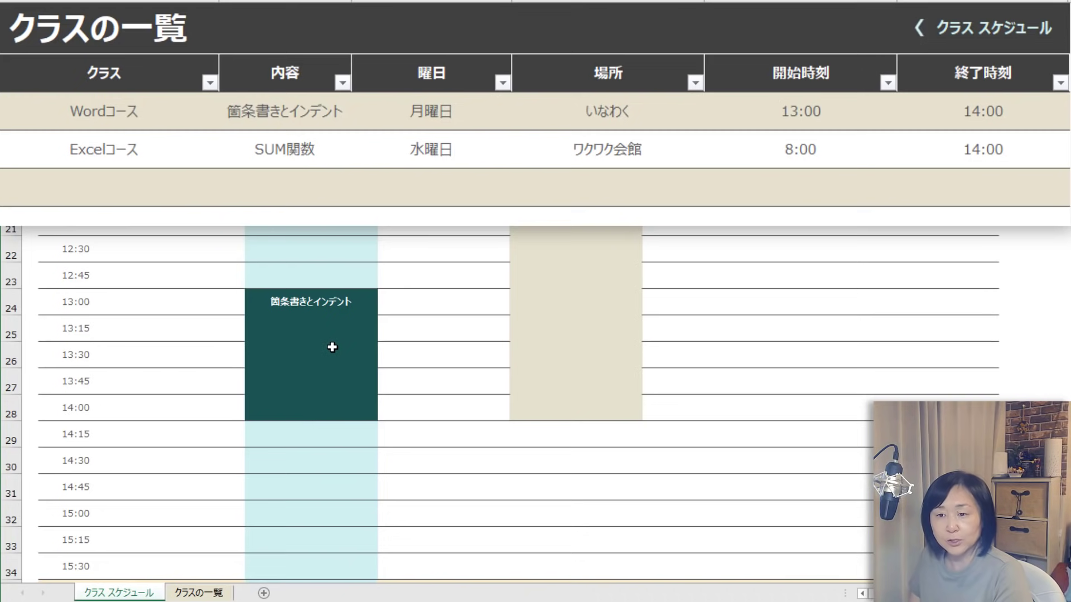
scroll(332, 347, up, 4)
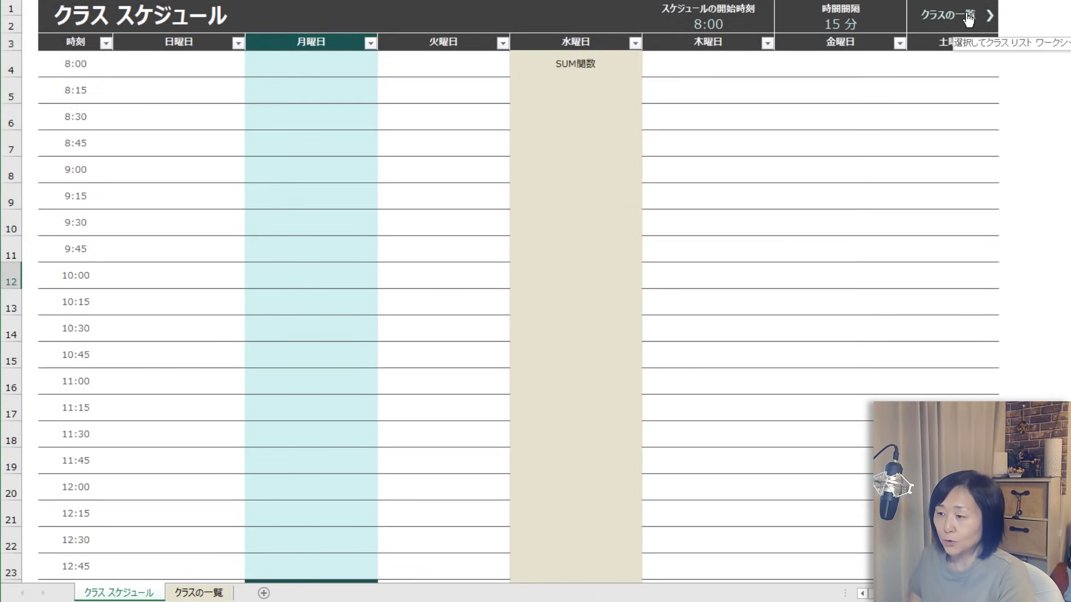
Change the Wordコース start time from 13:00 to 20:00 and its end time to 21:00.
click(969, 19)
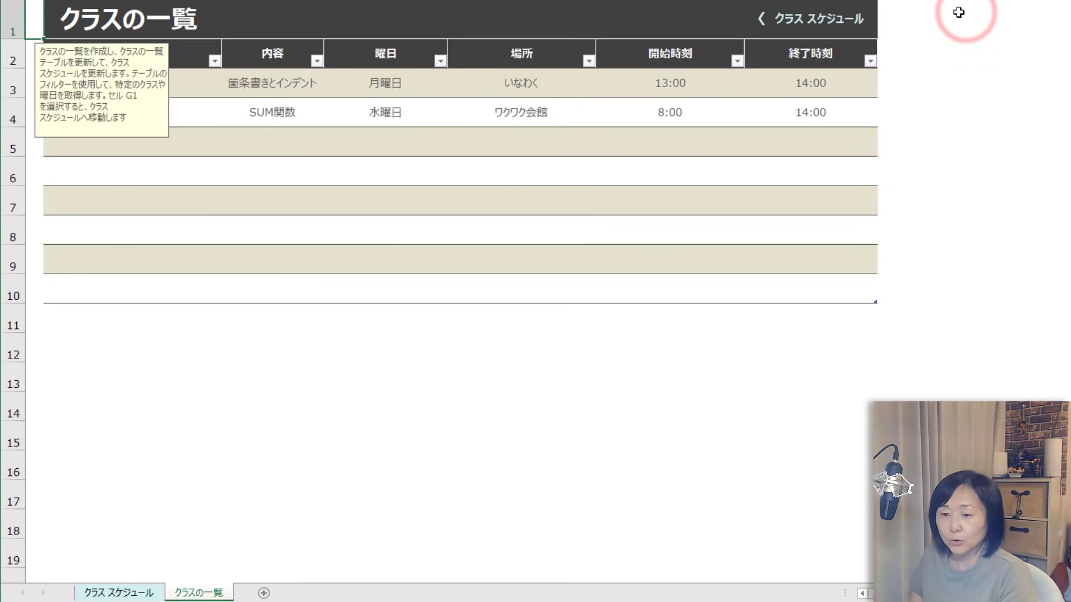
drag(446, 370, 447, 372)
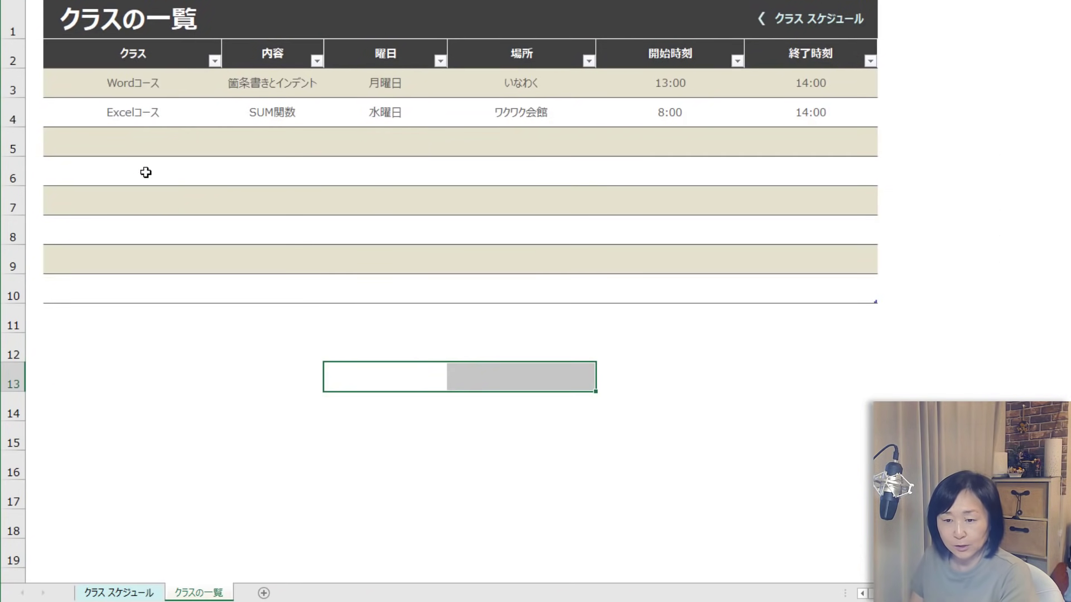
click(677, 80)
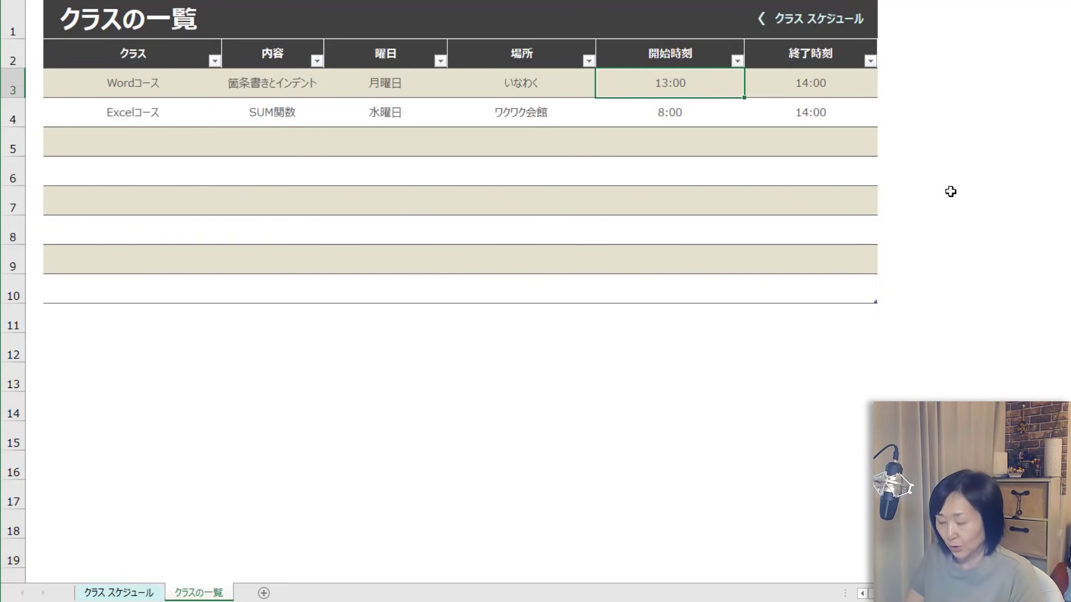
text(20)
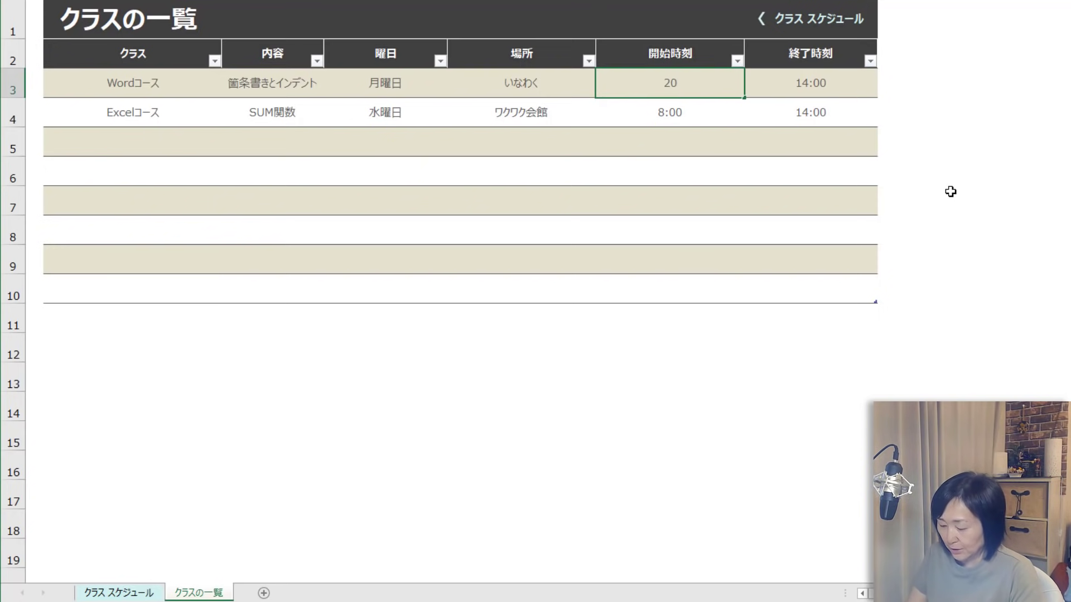
text(:00)
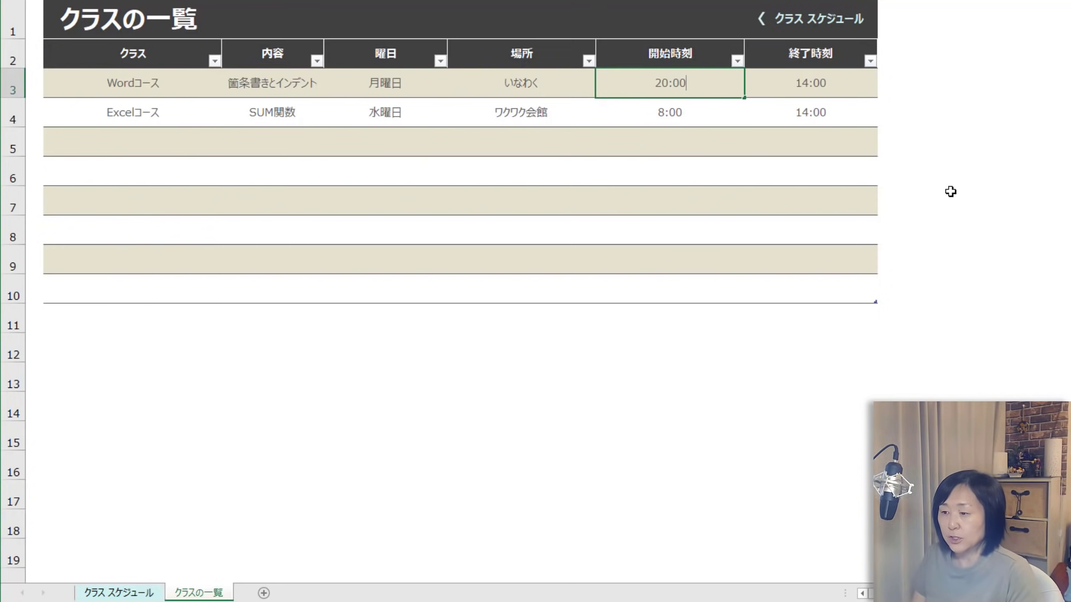
click(868, 87)
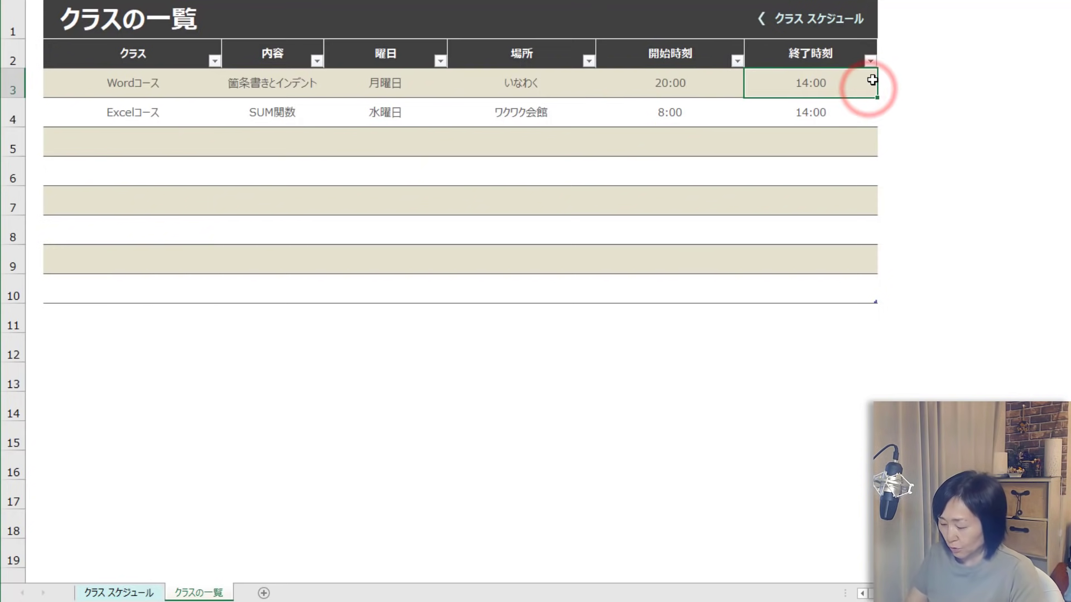
text(21:00)
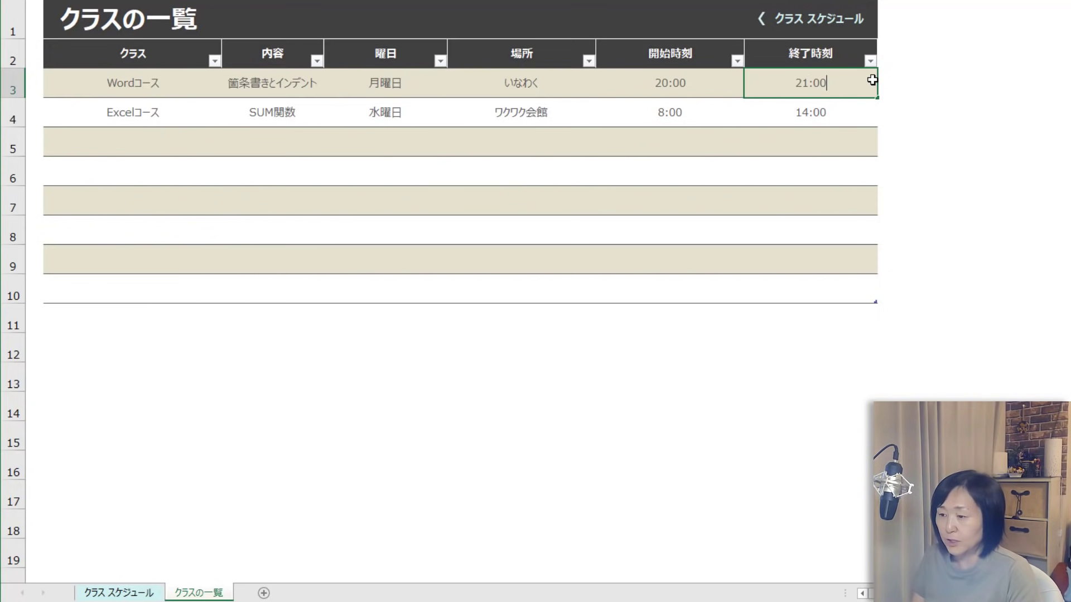
key(Return)
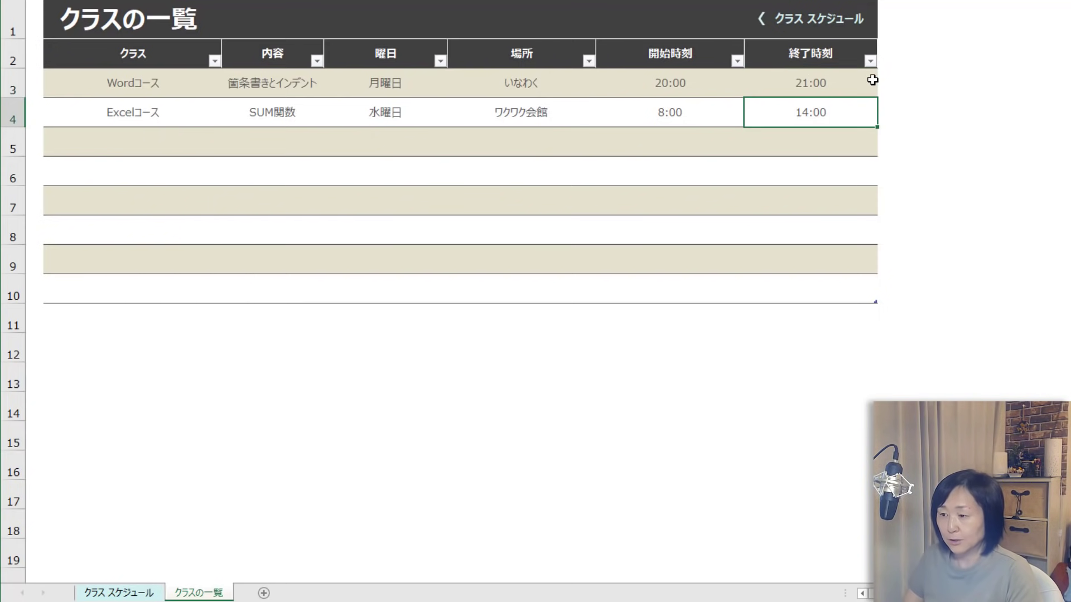
click(837, 28)
Scroll down the class schedule to the evening rows to find the 20:00–21:00 block.
scroll(687, 277, down, 4)
scroll(687, 277, down, 2)
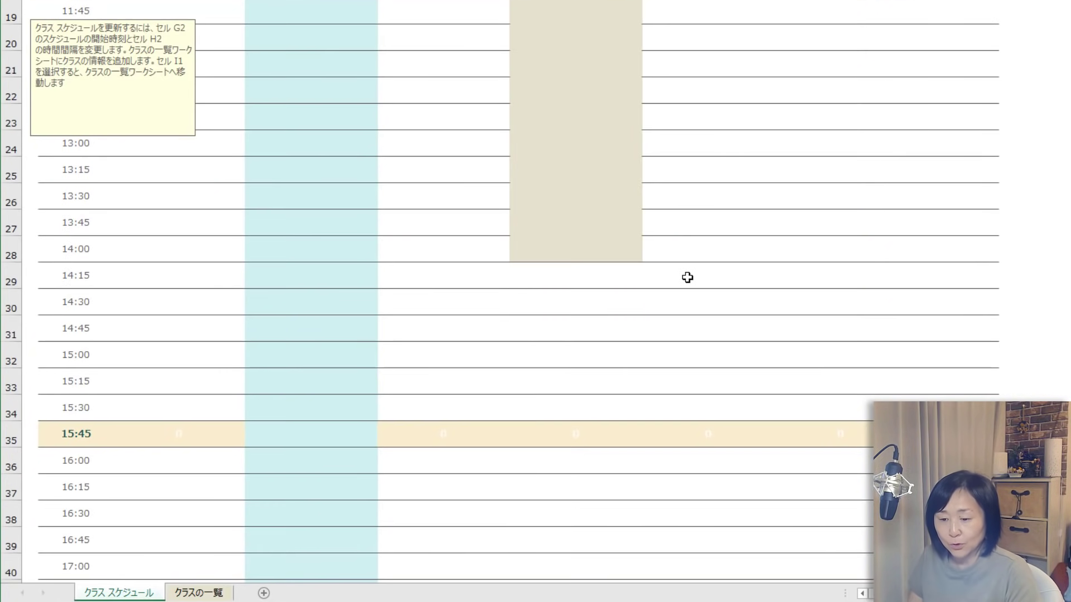
scroll(687, 278, down, 3)
scroll(687, 277, down, 2)
scroll(687, 278, down, 1)
scroll(687, 277, down, 2)
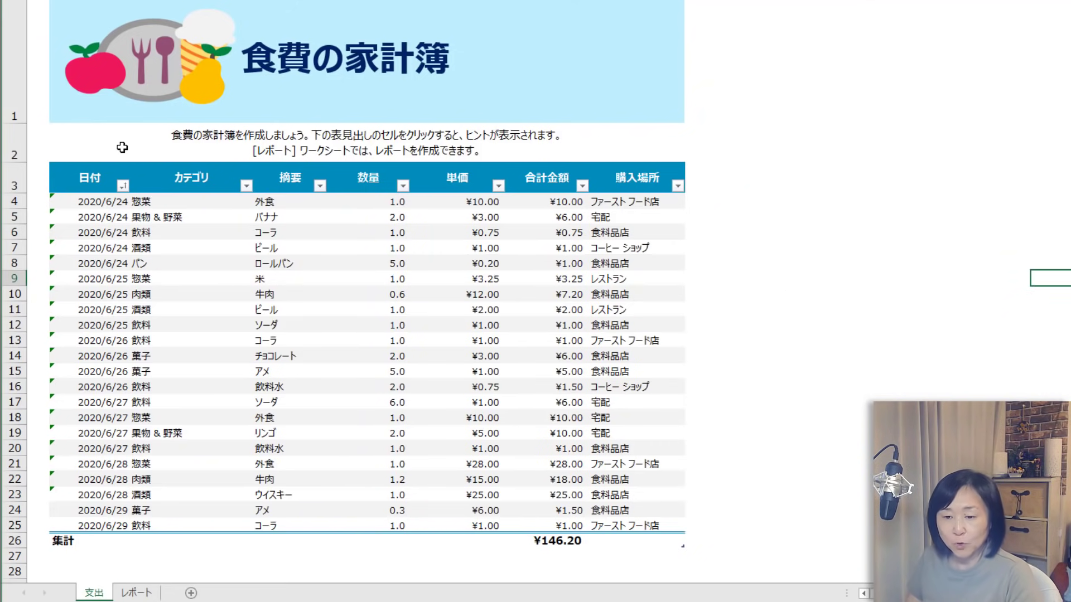
Select the expense entries, then move between the 支出 and レポート sheets, ending on レポート.
mouse_move(87, 202)
mouse_down()
mouse_move(377, 274)
mouse_move(672, 526)
mouse_up()
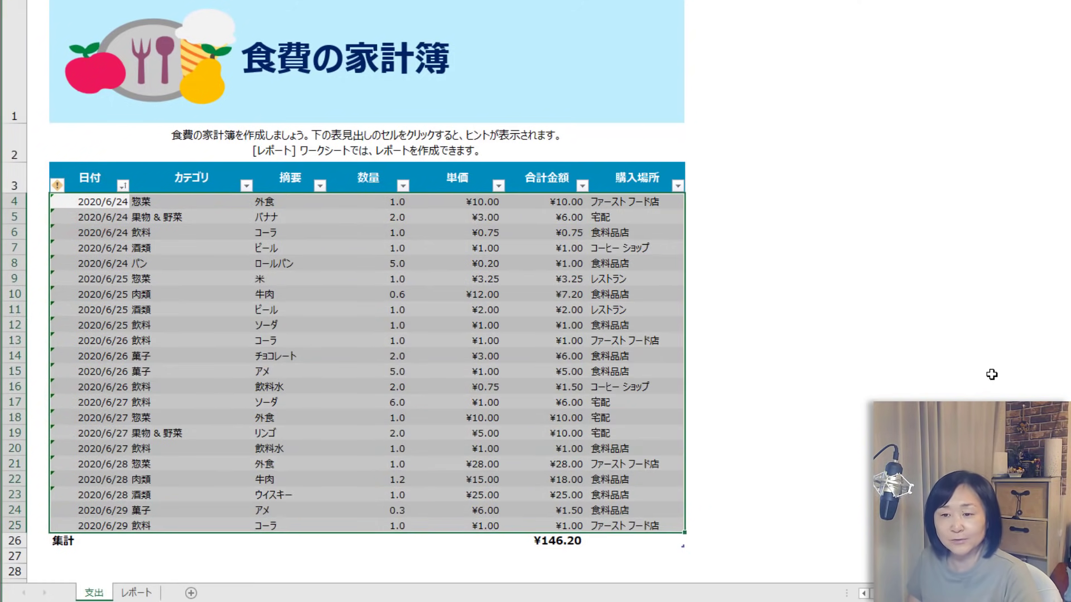
click(1001, 278)
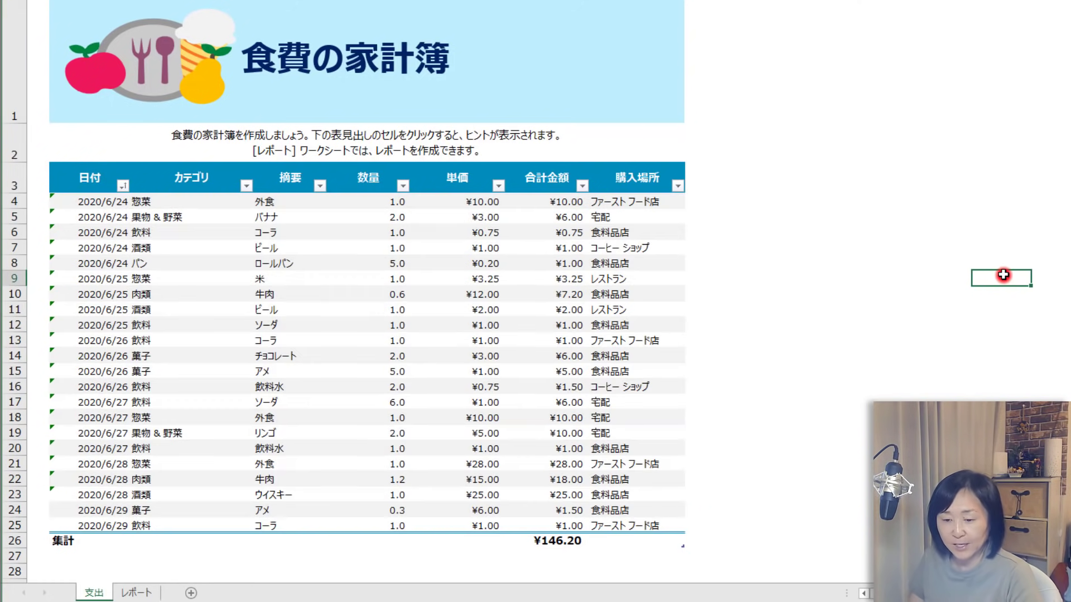
click(139, 594)
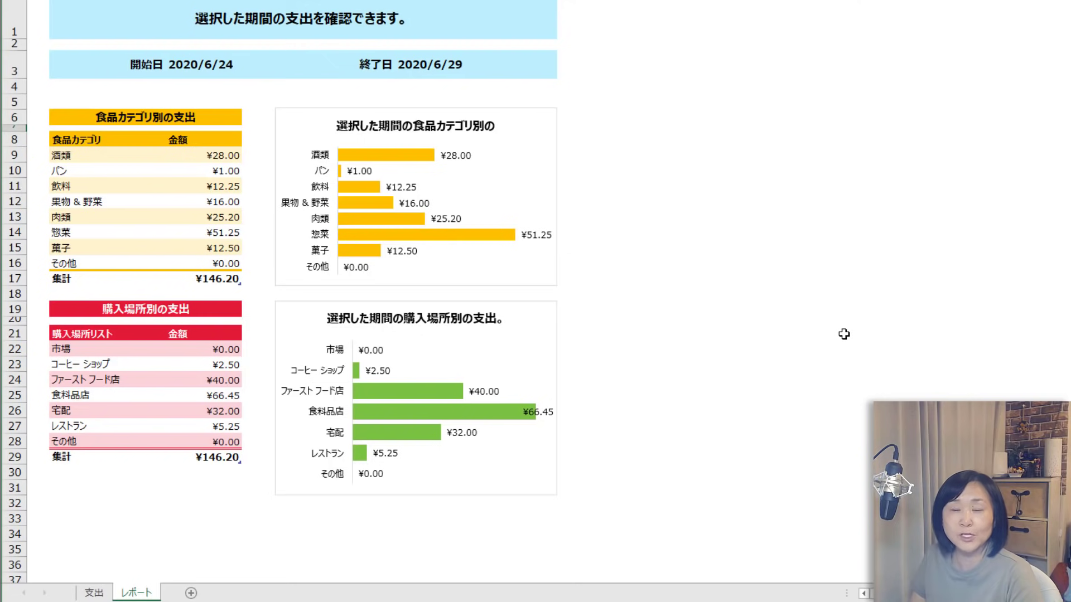
key(ctrl+Page_Up)
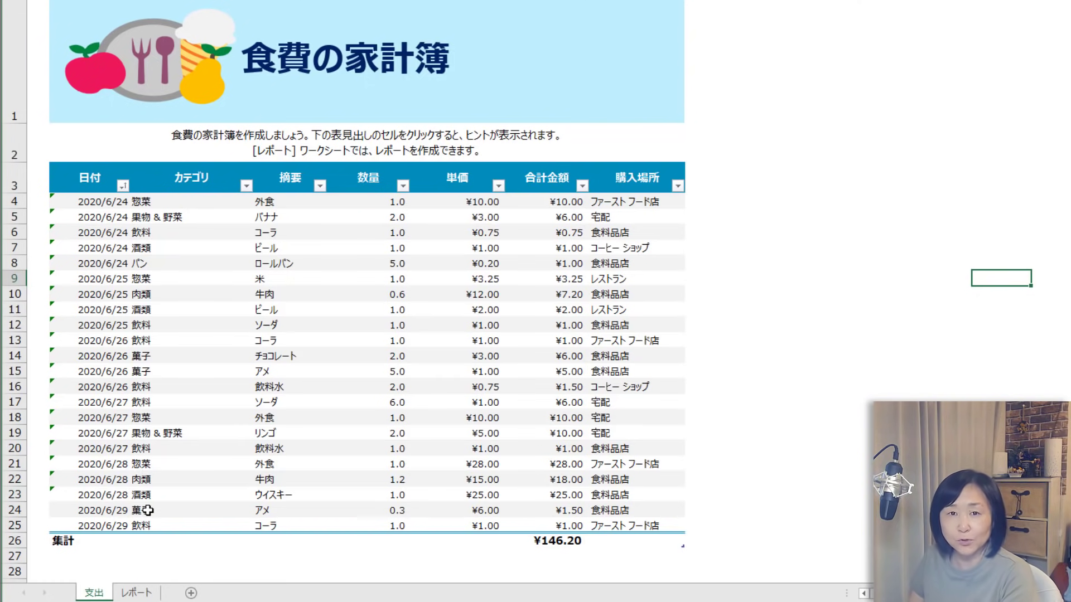
click(140, 593)
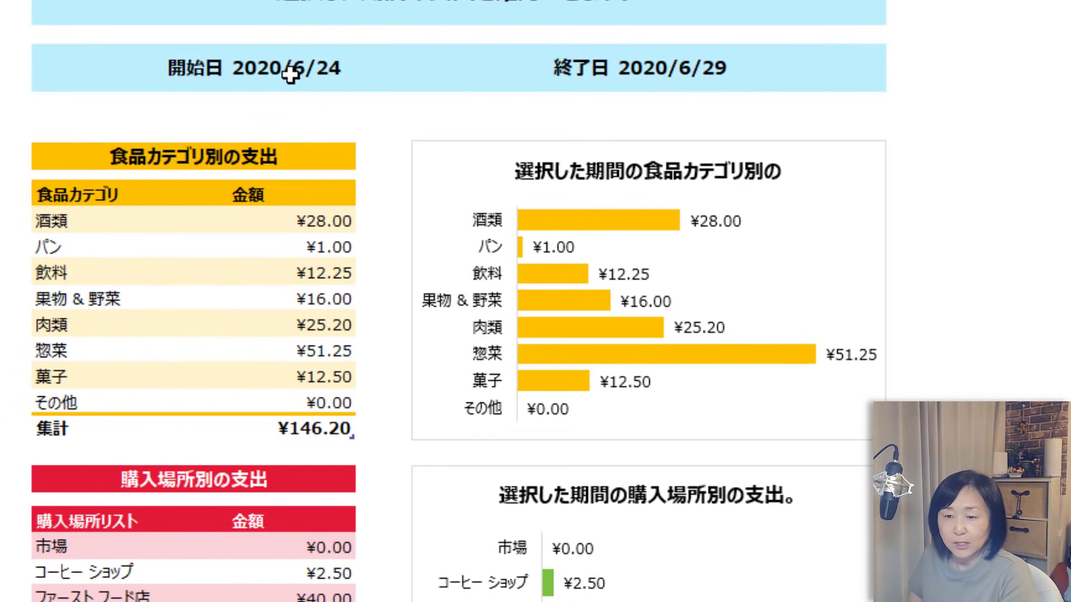
Change the report's 開始日 from 2020/6/24 to 6/28, keeping the 2020/6/29 end date.
click(287, 74)
click(708, 67)
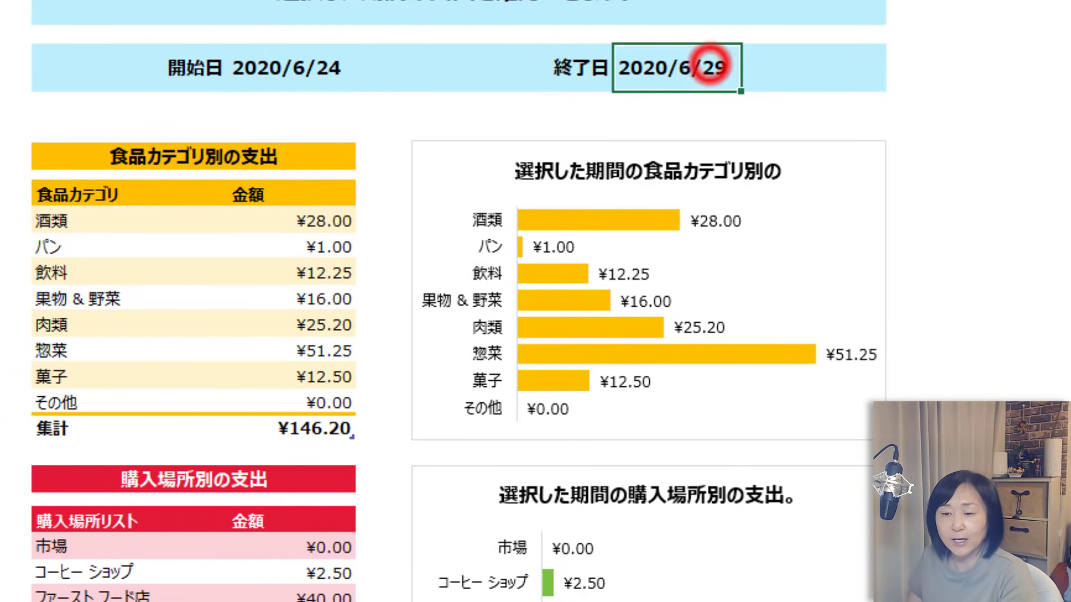
click(293, 68)
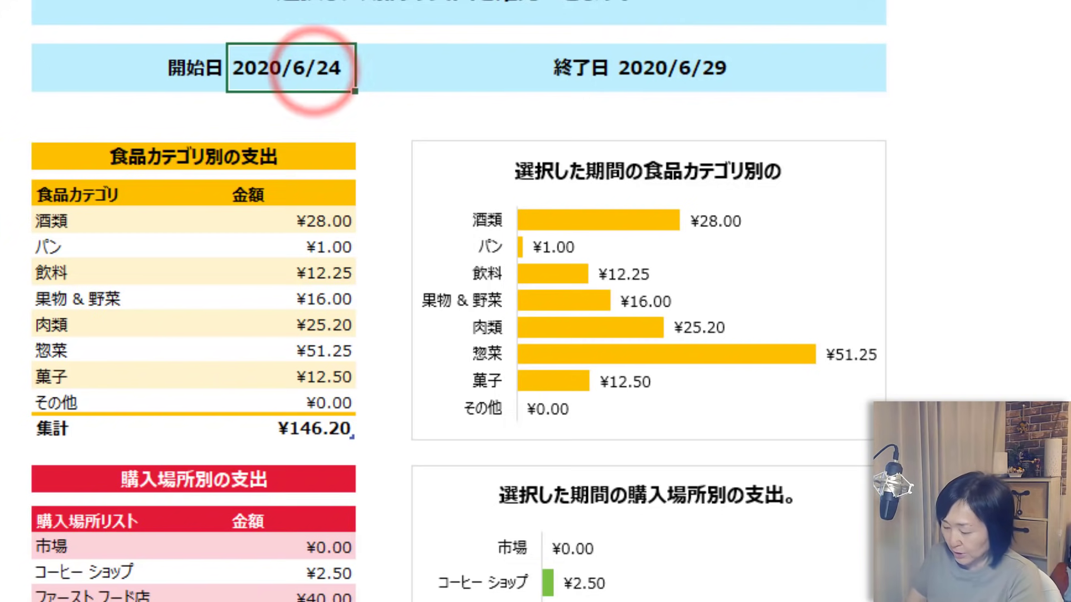
text(6/2)
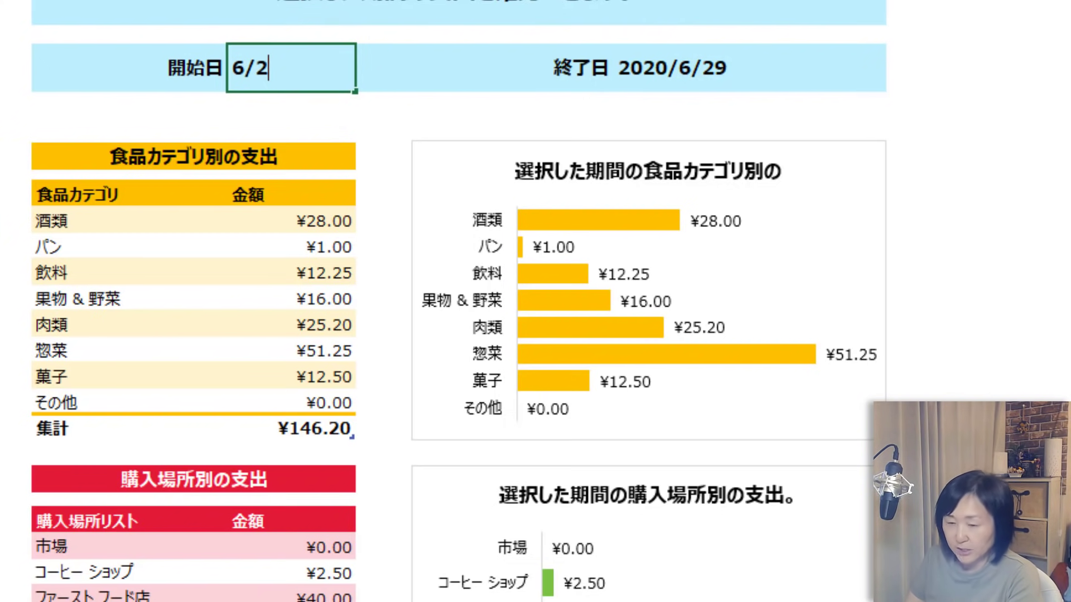
text(8)
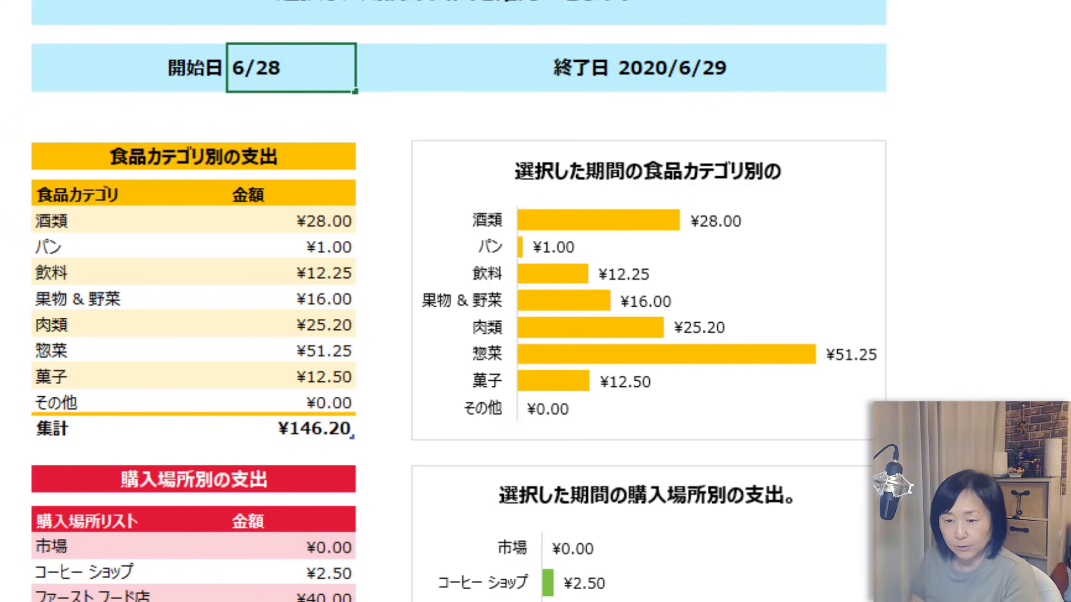
key(Return)
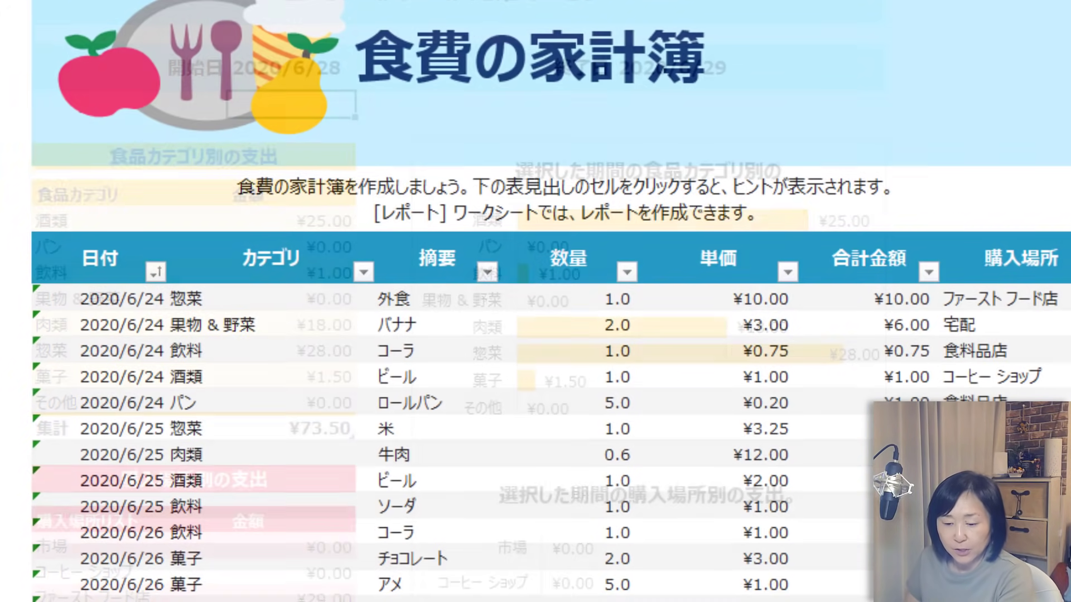
Turn off the 集計 total row of the 支出 expense table in Table Style Options.
scroll(722, 221, down, 3)
scroll(722, 221, down, 2)
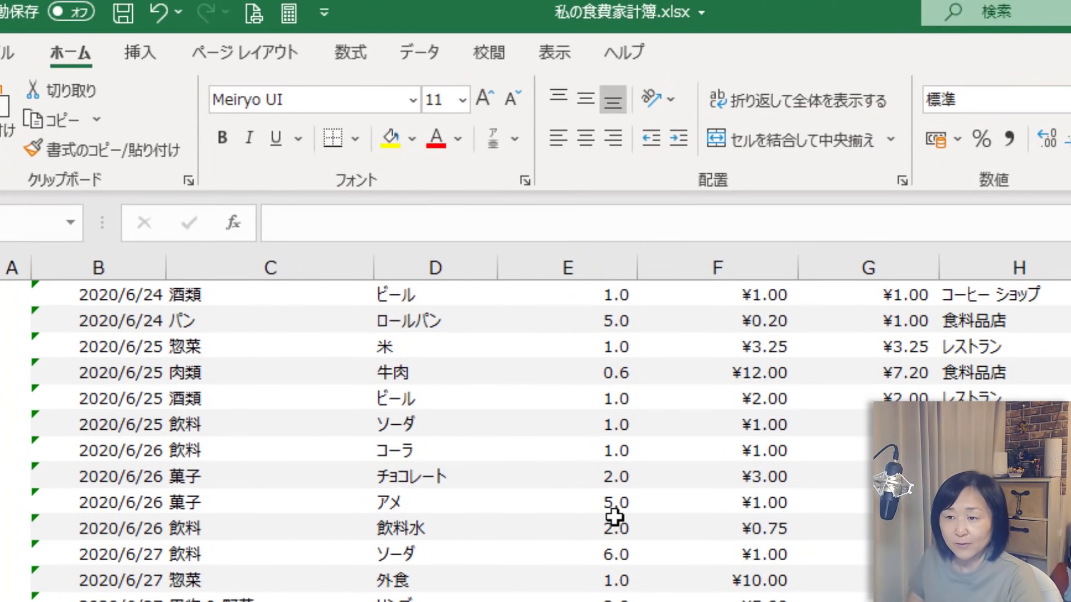
click(613, 521)
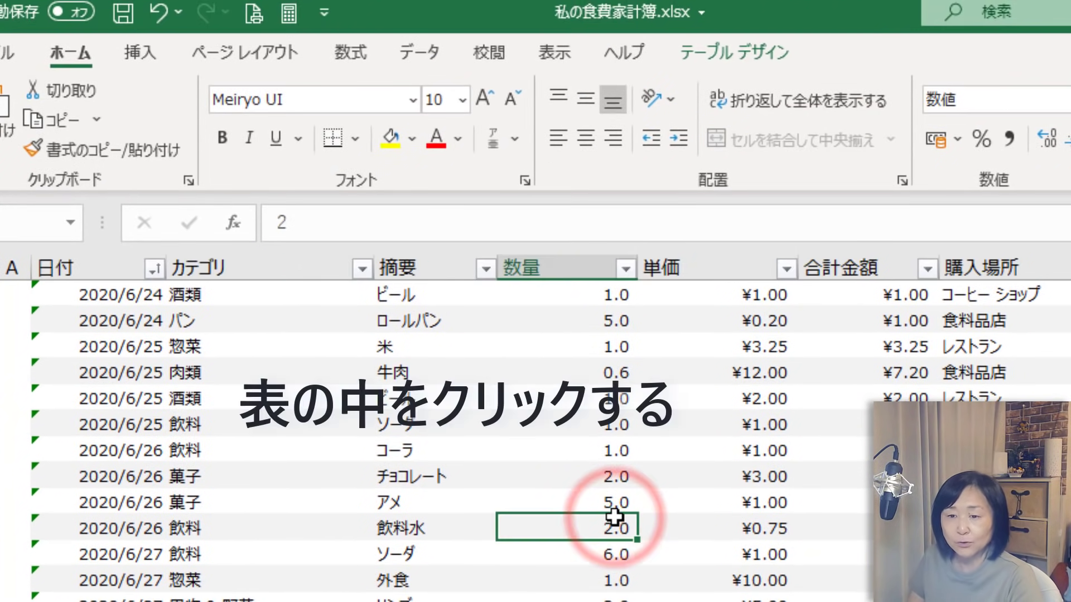
click(745, 55)
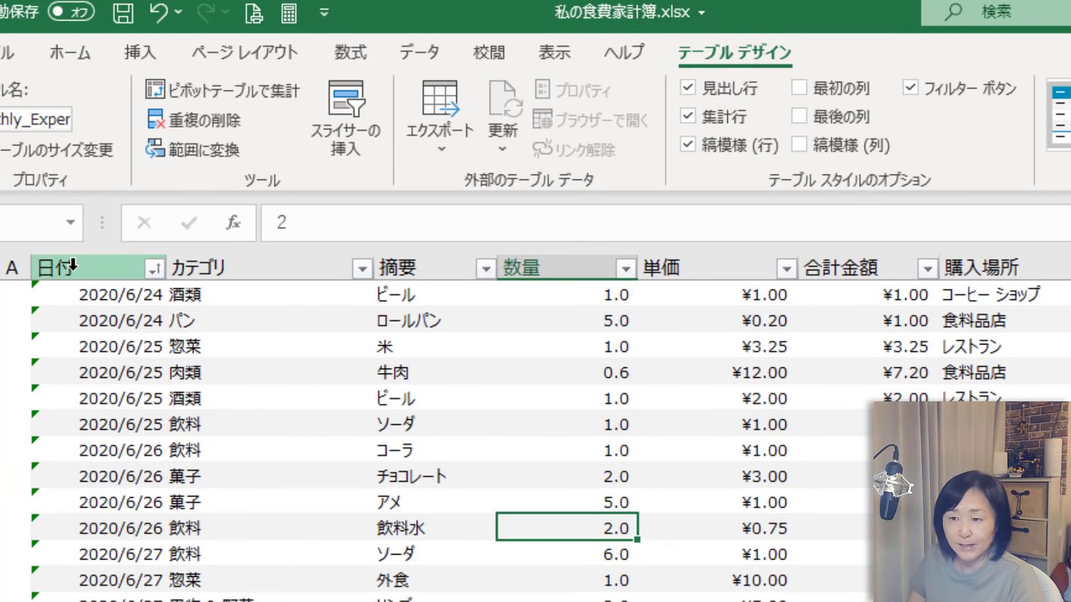
click(687, 116)
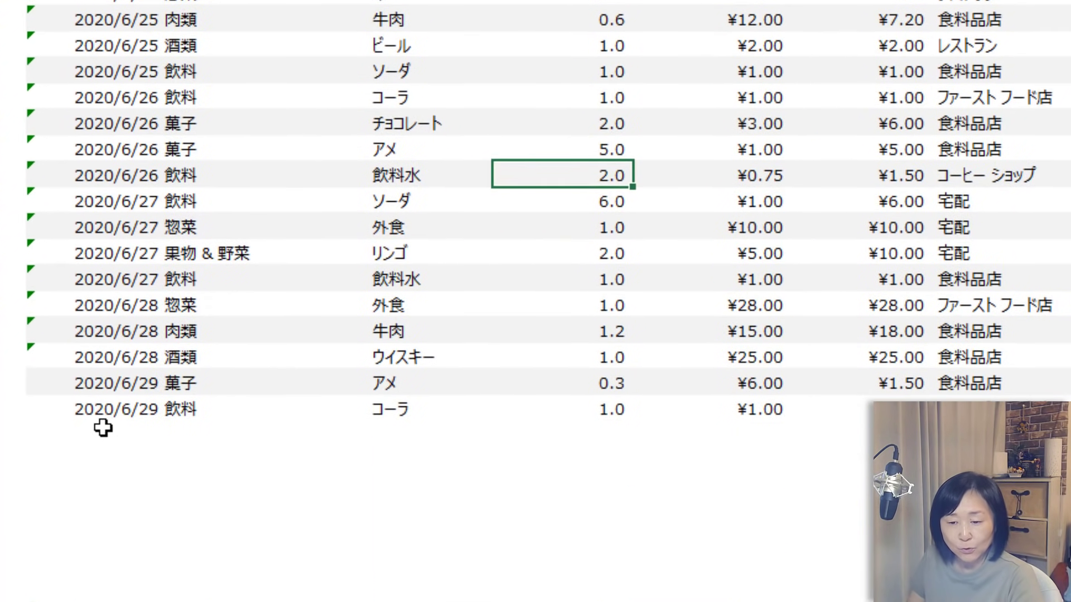
Start a new expense row dated 6/29 with category パン.
click(105, 560)
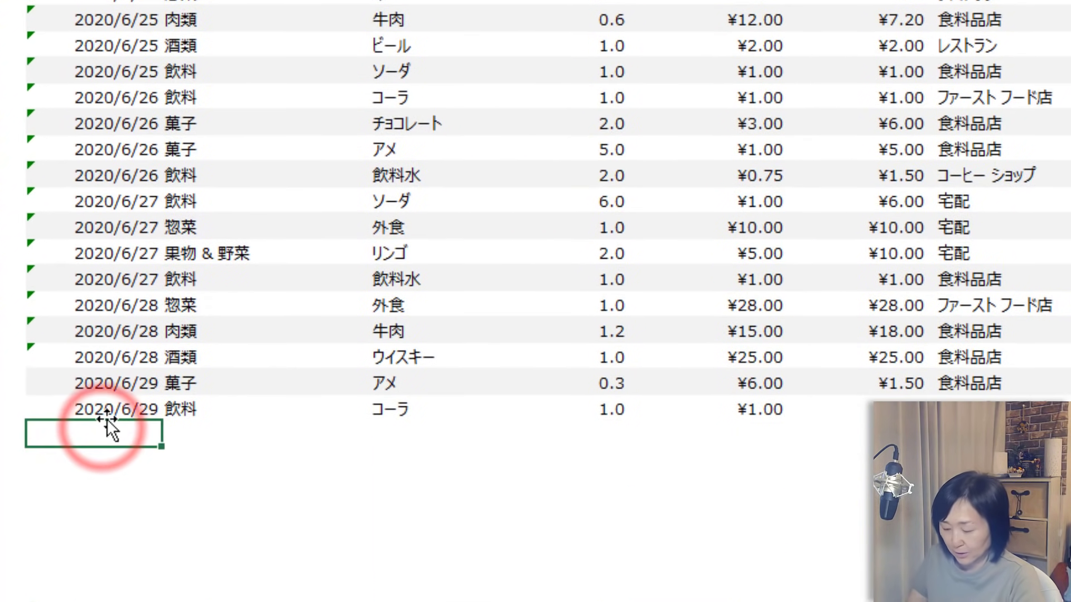
text(6/2)
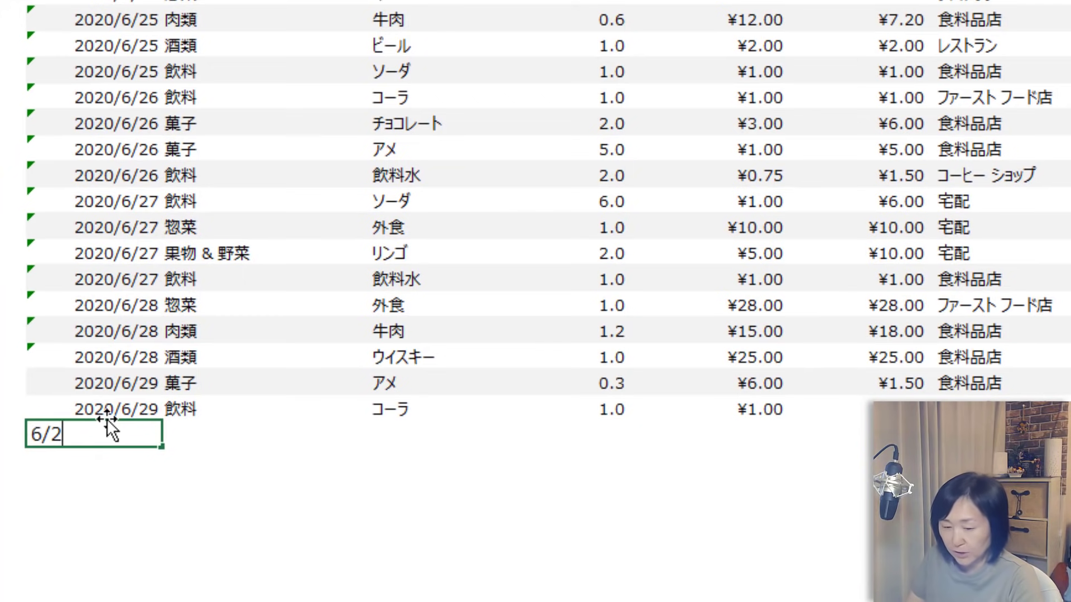
text(9)
key(Return)
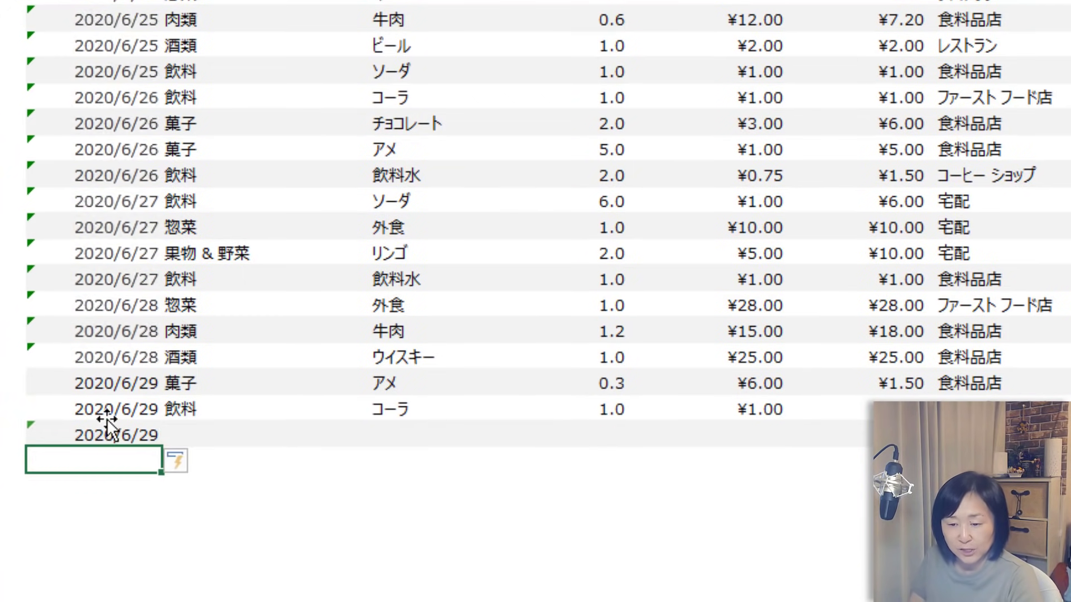
click(351, 437)
click(383, 430)
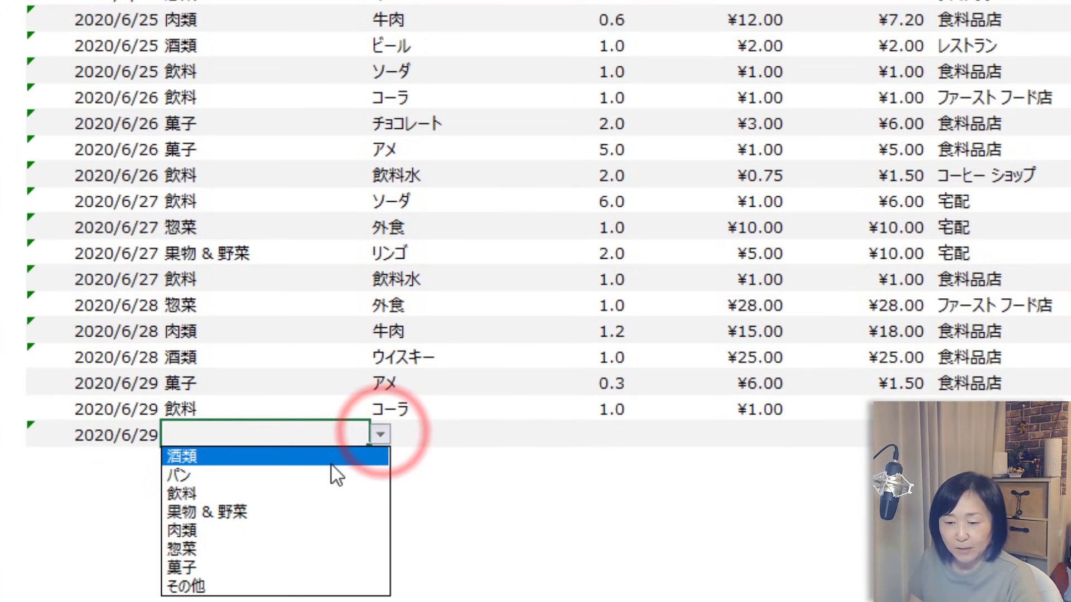
click(335, 475)
Fill in item ロールパン, quantity 2 and unit price 100 for the new row.
click(416, 435)
text(ろーるロールパン)
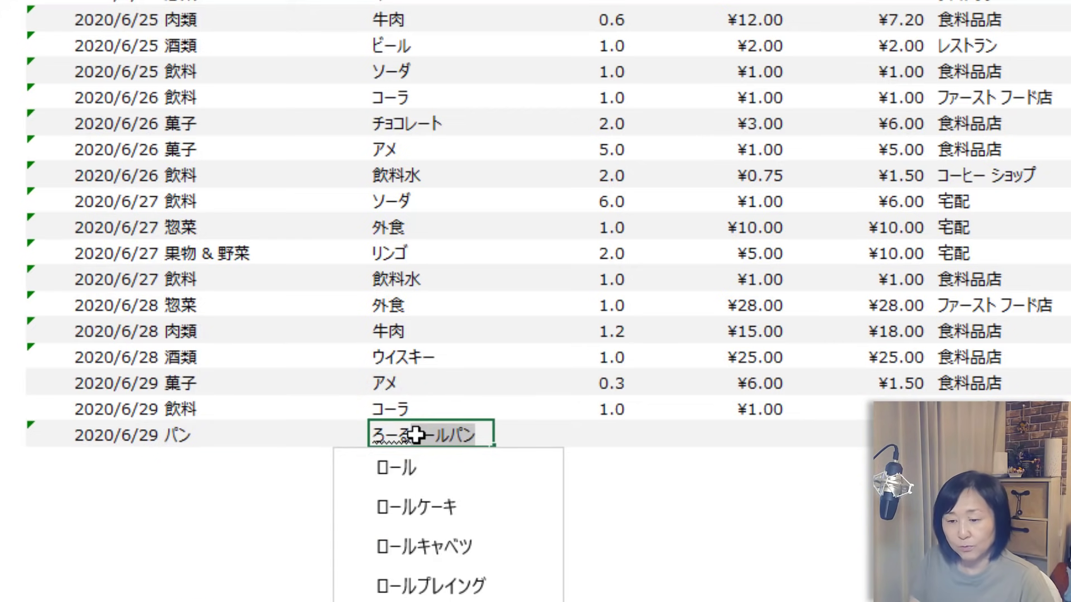
key(Tab)
key(Return)
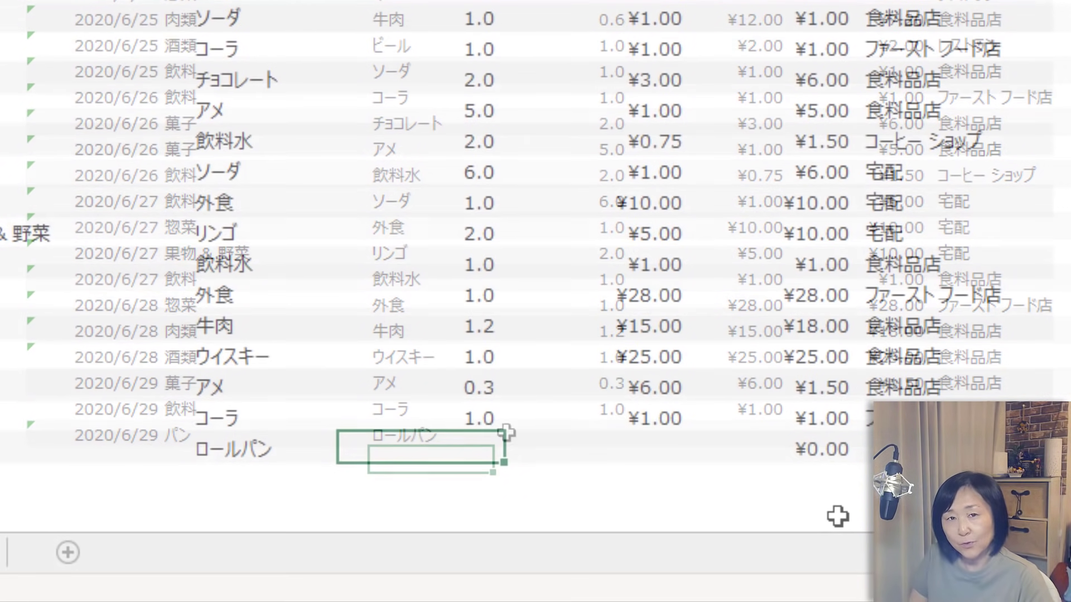
text(2)
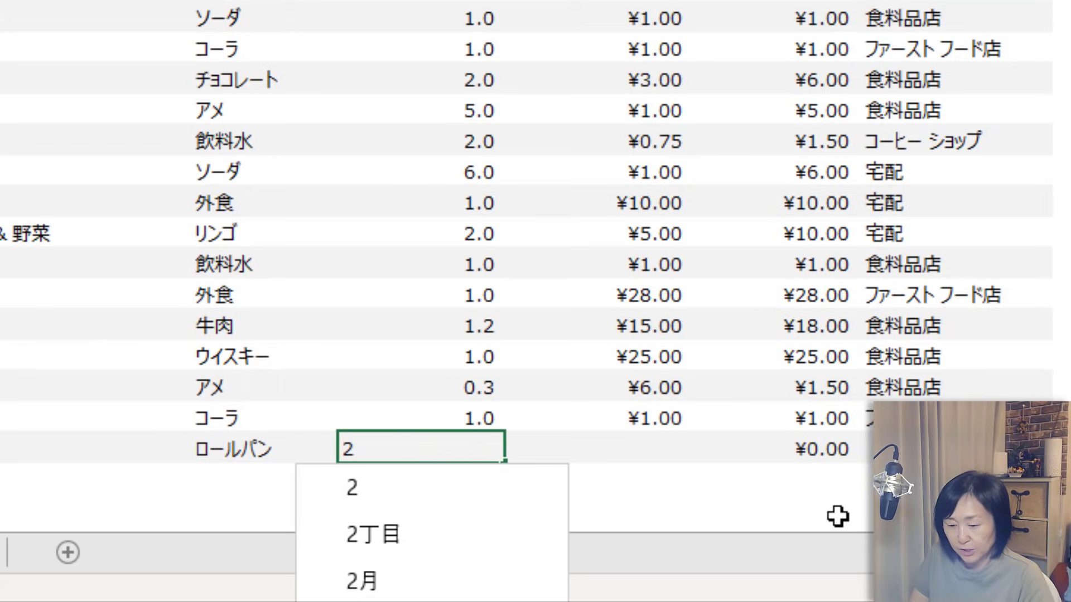
key(space)
key(Return)
key(Tab)
text(1)
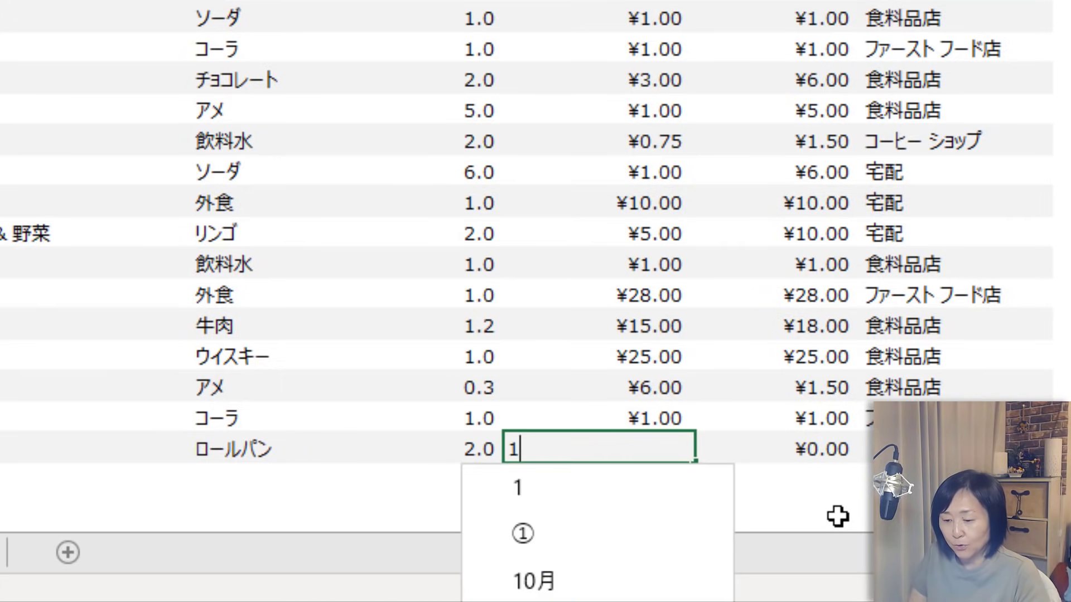
text(00)
key(Return)
key(Return)
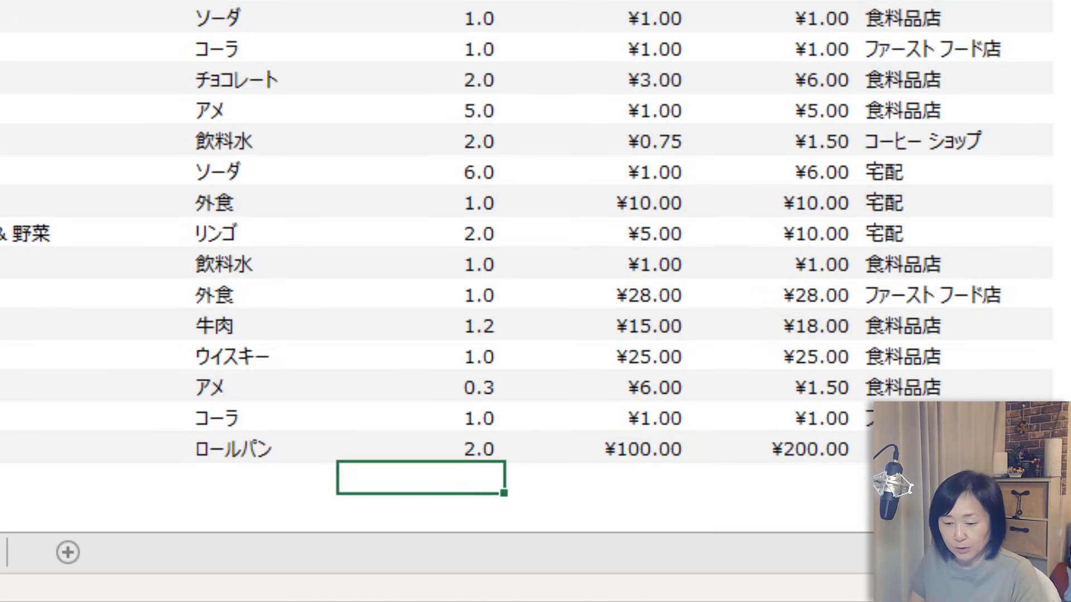